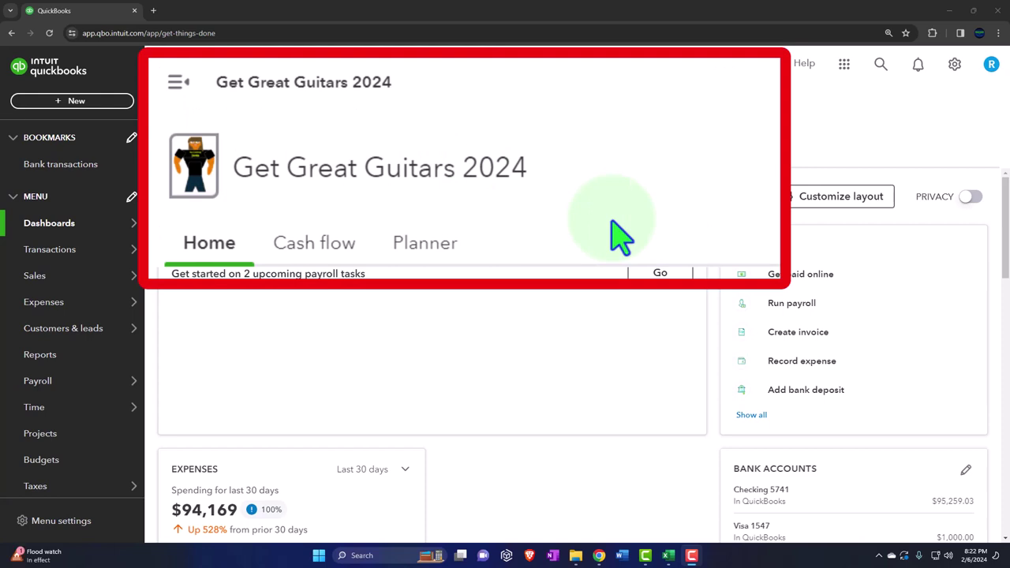
# - From the Reports page, open the favorite Balance Sheet, Profit and Loss, and Trial Balance reports in separate new browser tabs
pyautogui.click(49, 355)
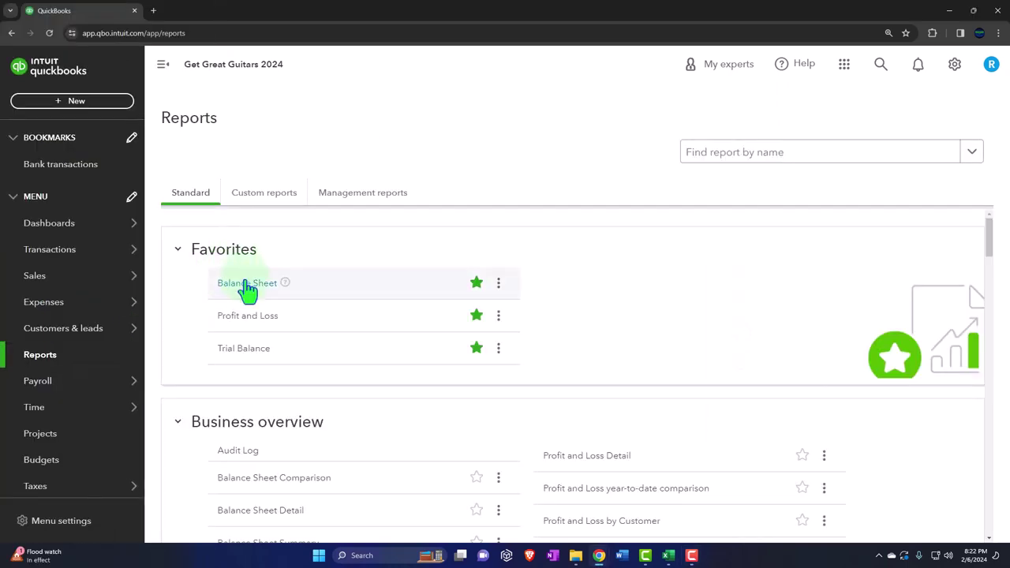
pyautogui.rightClick(247, 287)
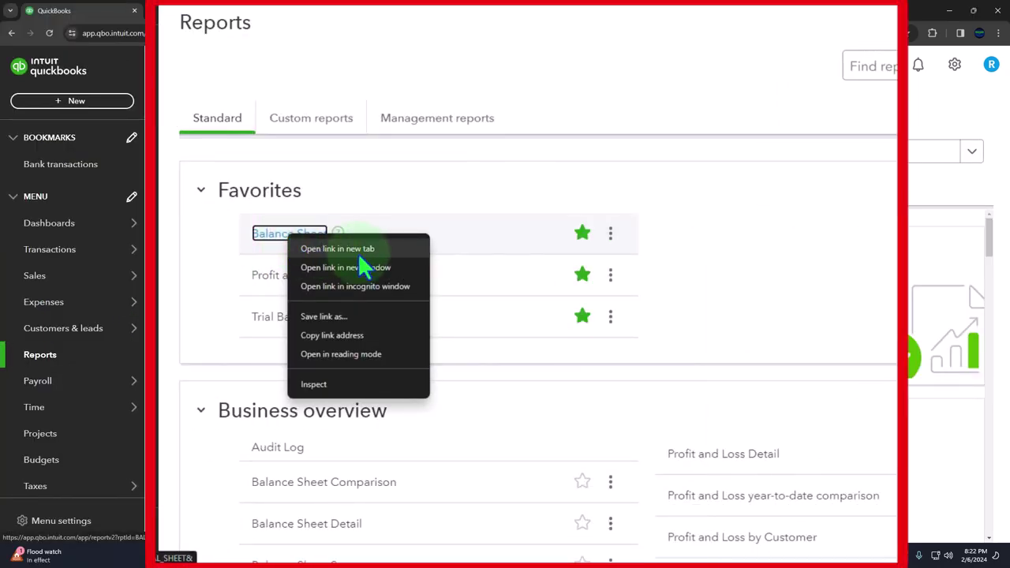
pyautogui.press('Escape')
pyautogui.rightClick(304, 281)
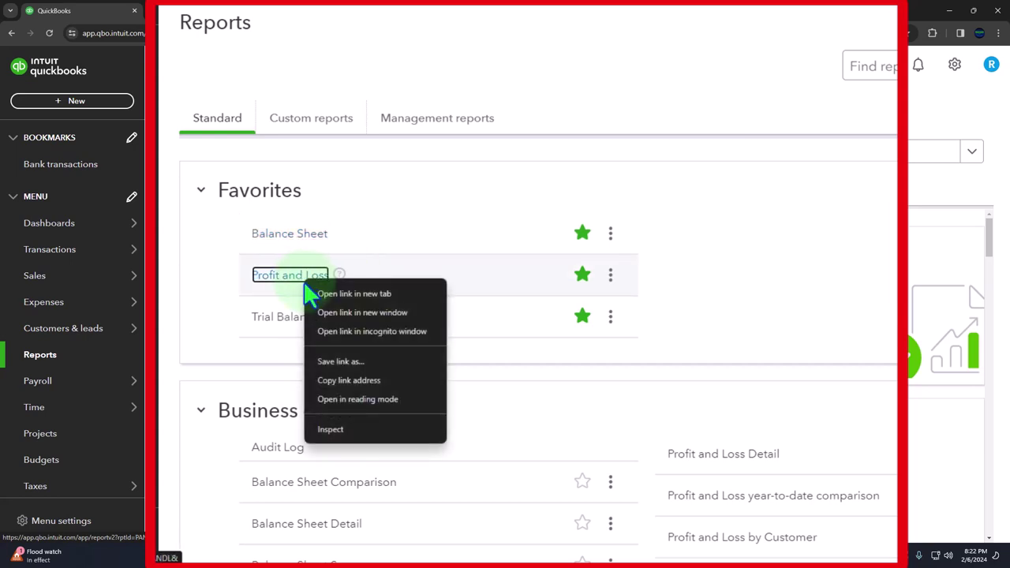
pyautogui.press('Escape')
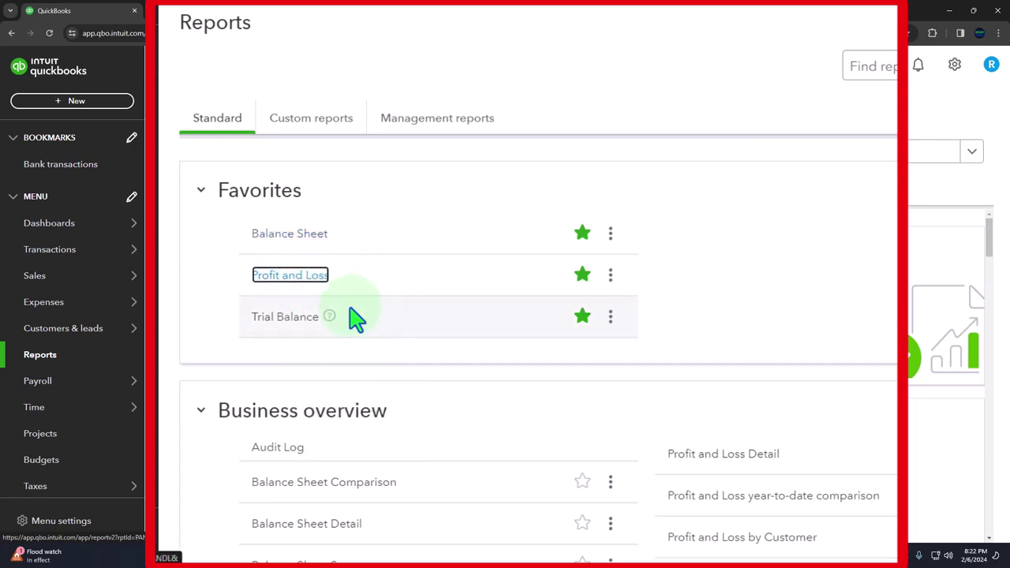
pyautogui.rightClick(294, 317)
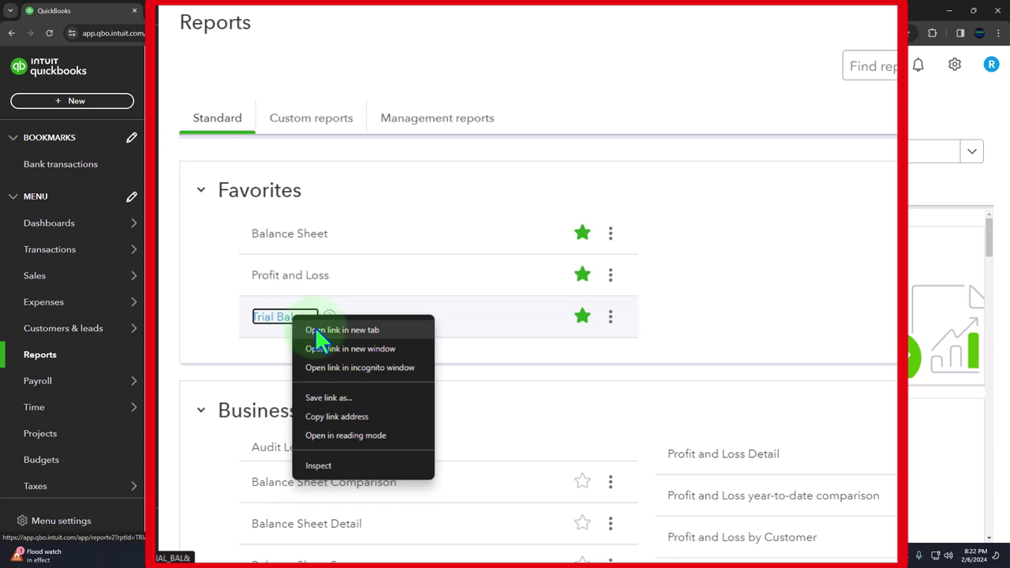
pyautogui.click(315, 328)
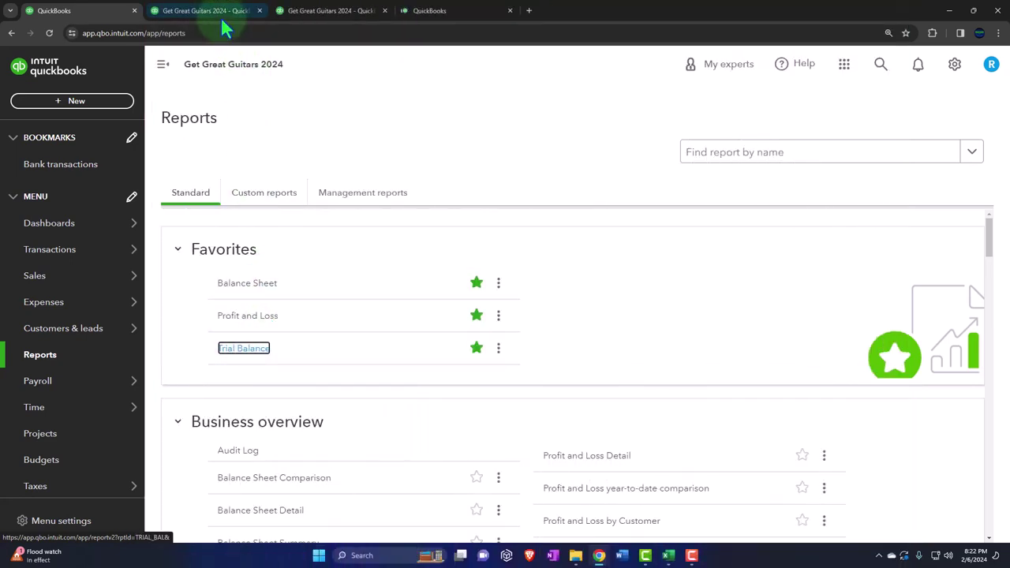
# - Run the Balance Sheet report for 01/01/2024 to 02/29/2024 with columns displayed by Months
pyautogui.click(209, 17)
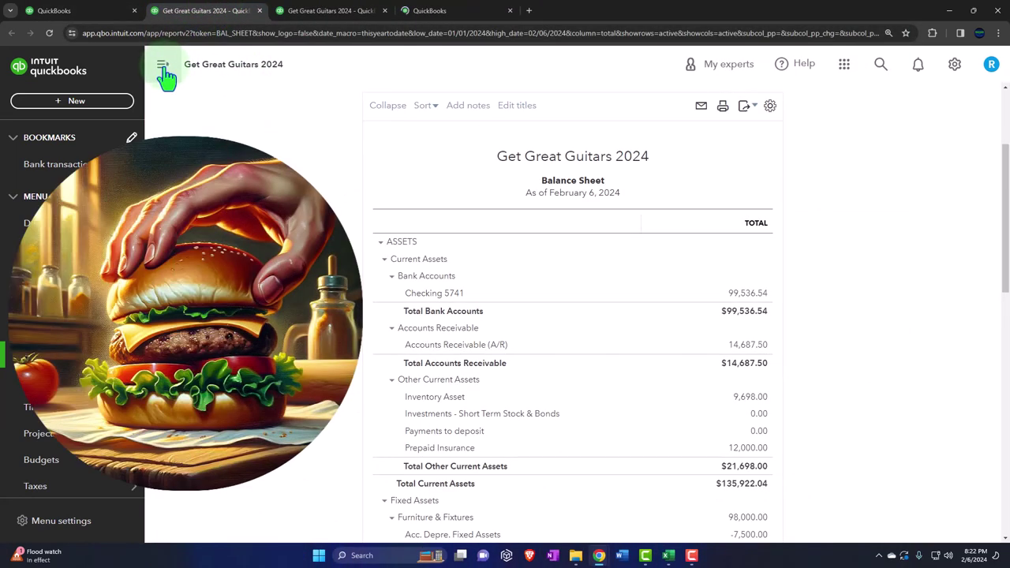
pyautogui.click(163, 64)
pyautogui.click(223, 168)
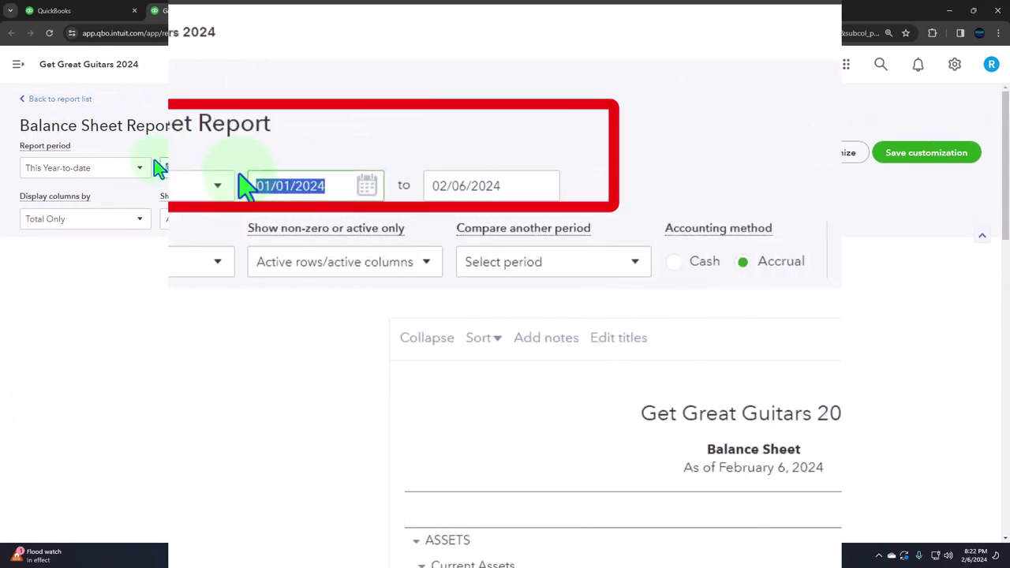
pyautogui.write('01/01/2024')
pyautogui.press('Tab')
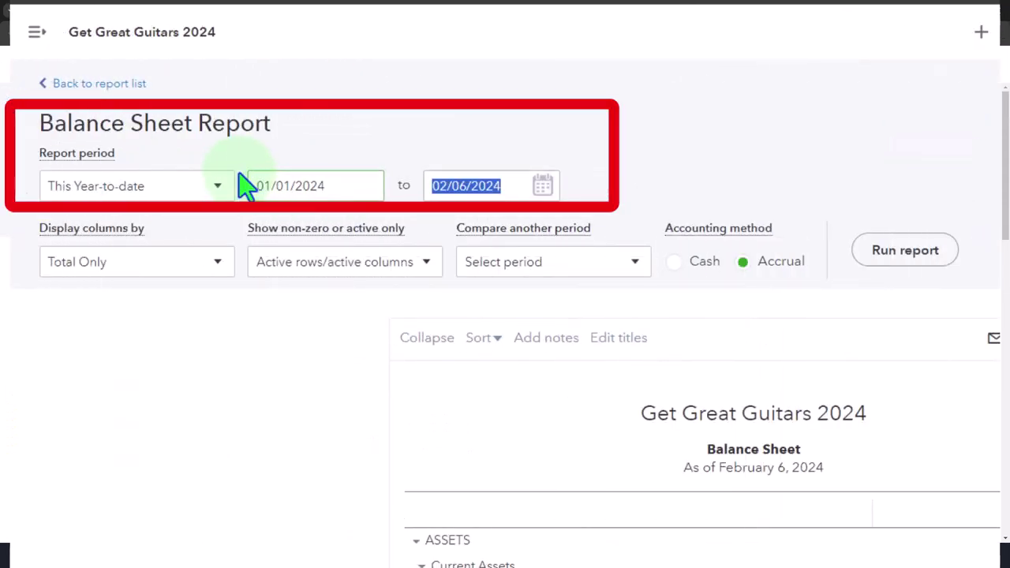
pyautogui.write('02/29/2024')
pyautogui.press('Tab')
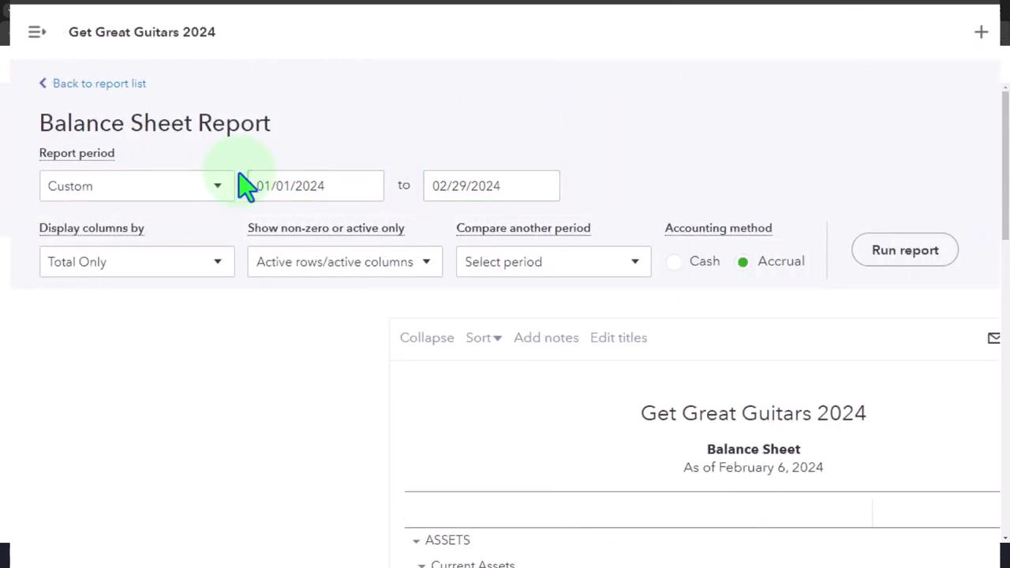
pyautogui.click(223, 268)
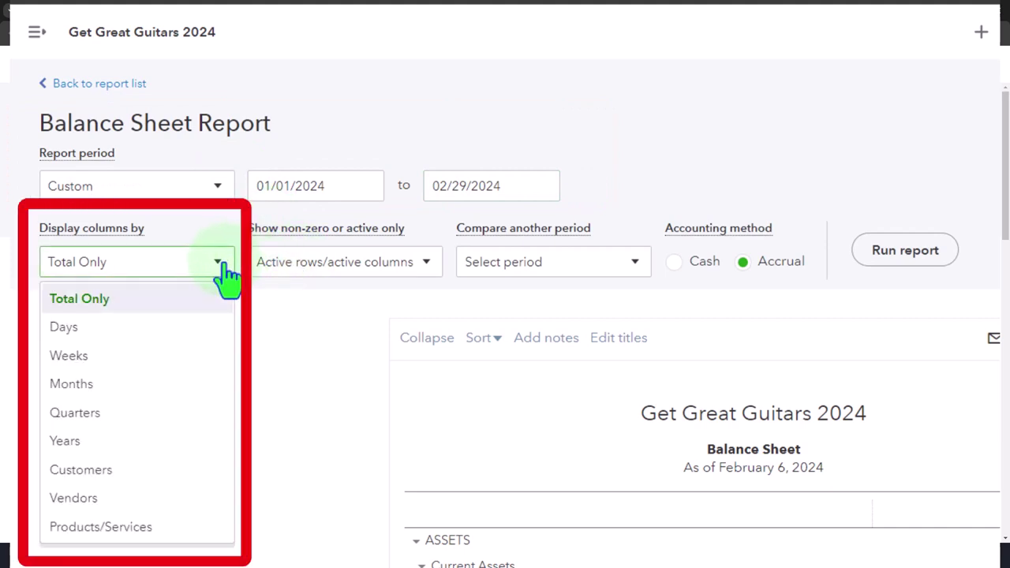
pyautogui.click(158, 387)
pyautogui.click(585, 209)
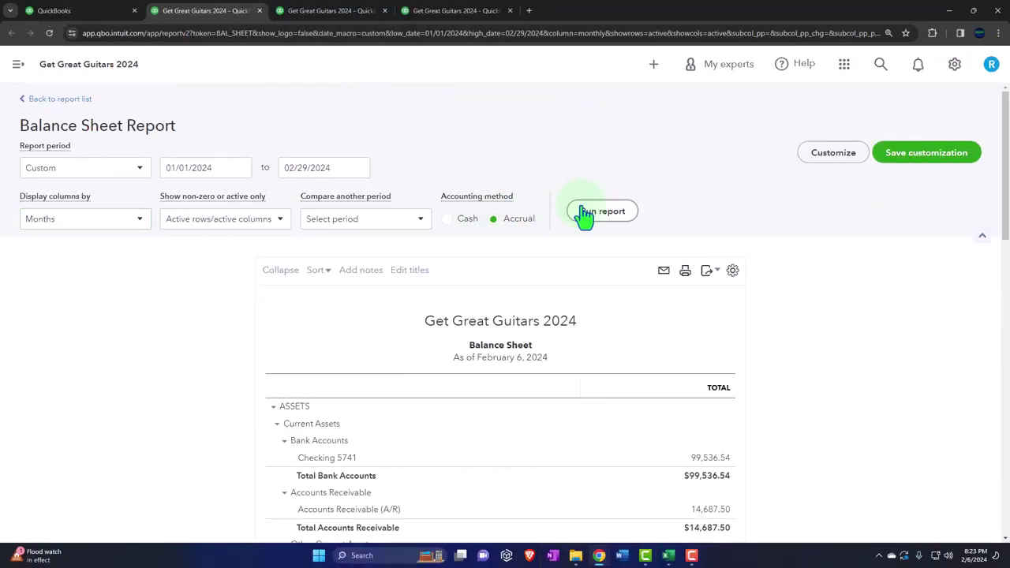
# - Run the Profit and Loss report for 01/01/2024 to 02/29/2024 with columns displayed by Months
pyautogui.click(327, 11)
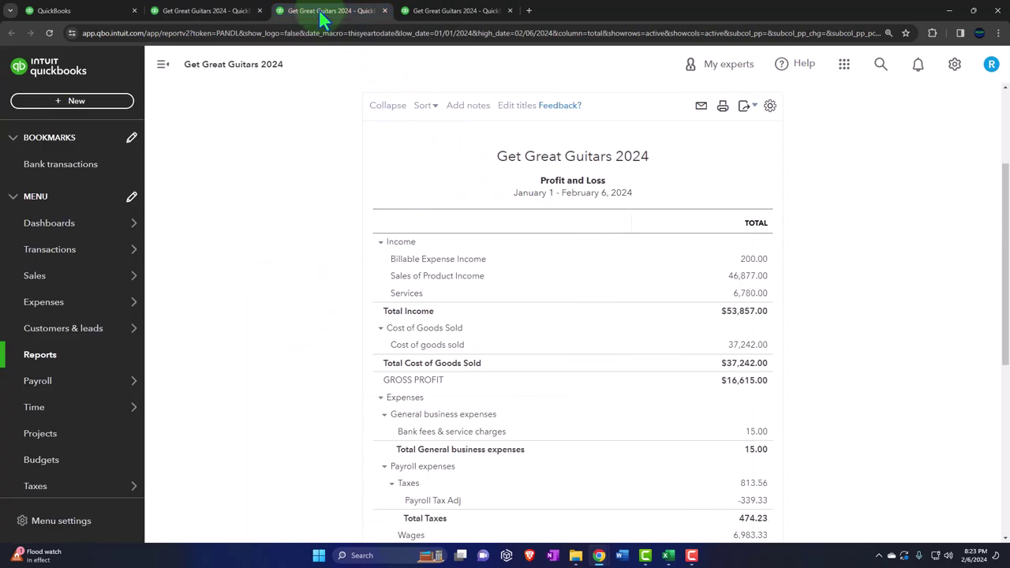
pyautogui.click(164, 66)
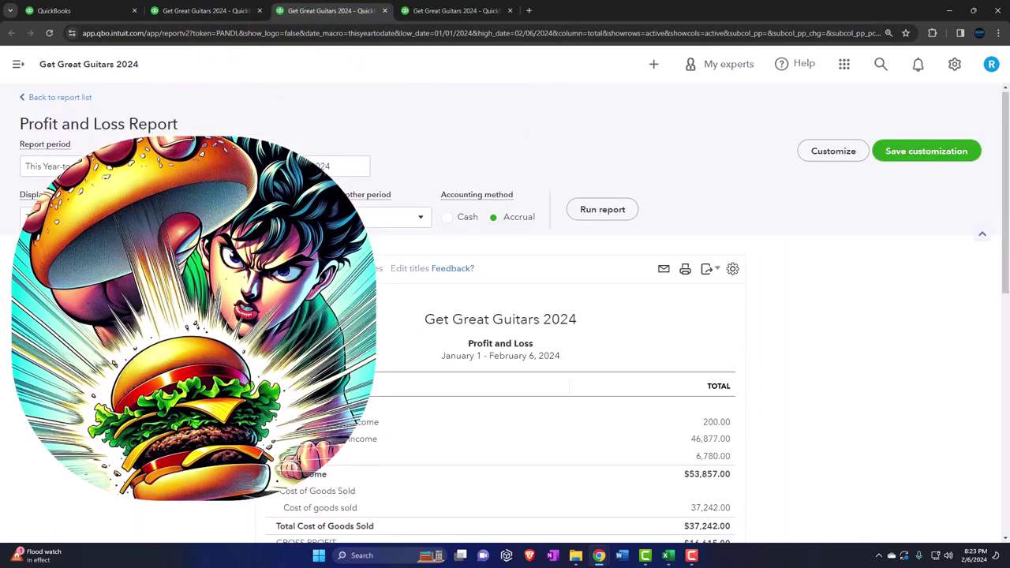
pyautogui.click(193, 168)
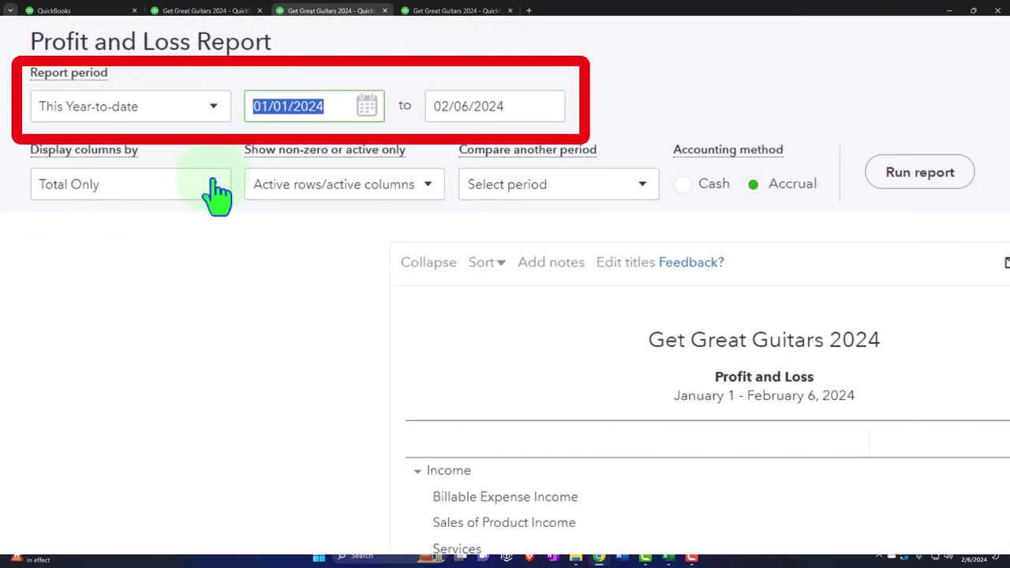
pyautogui.write('01012024')
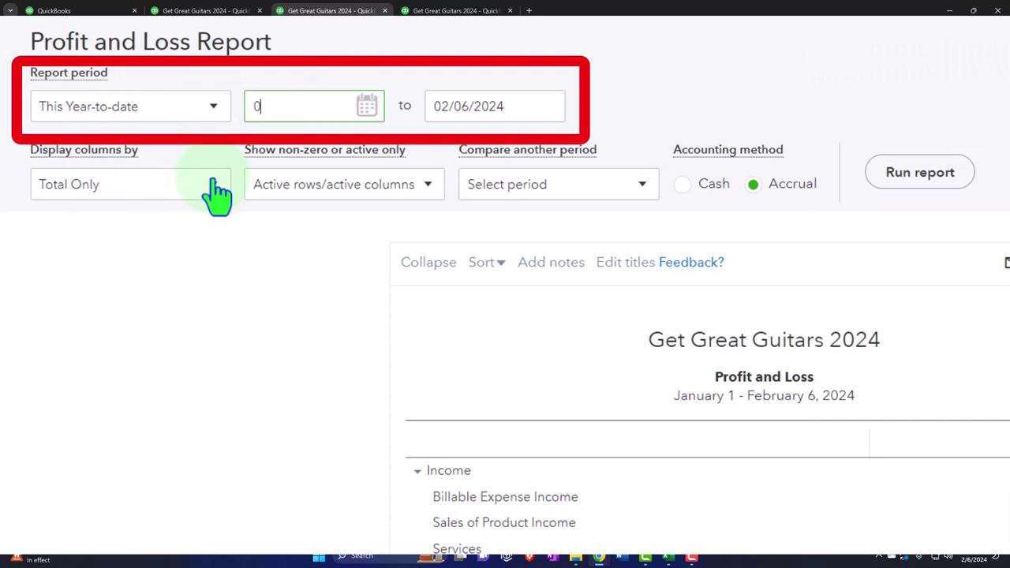
pyautogui.press('Tab')
pyautogui.write('02292024')
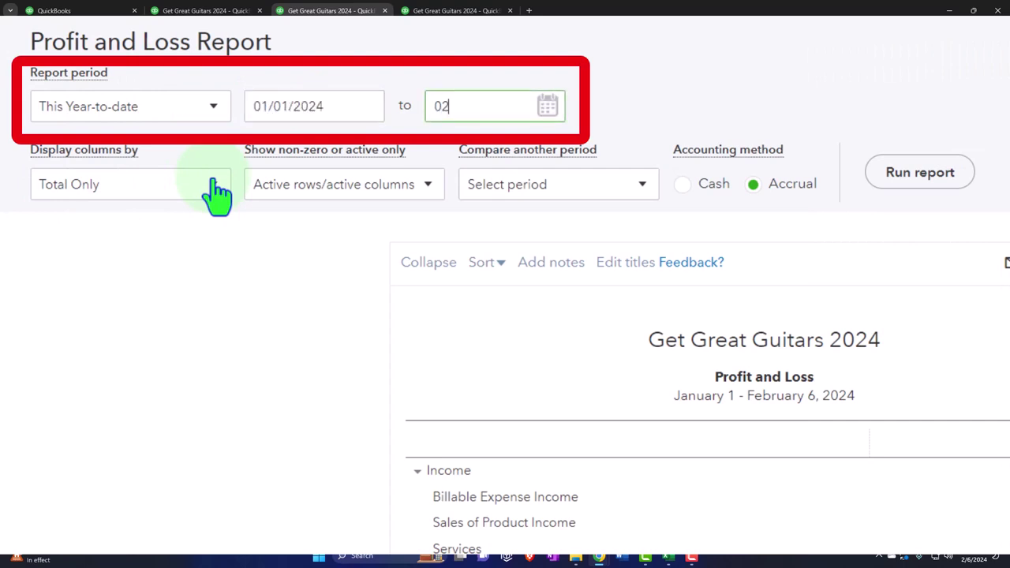
pyautogui.click(217, 193)
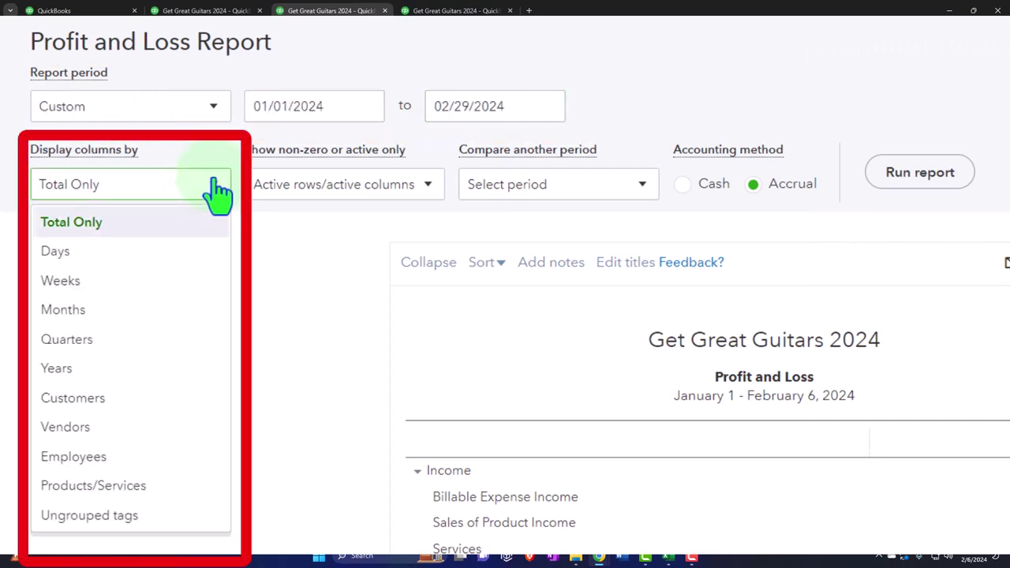
pyautogui.click(197, 311)
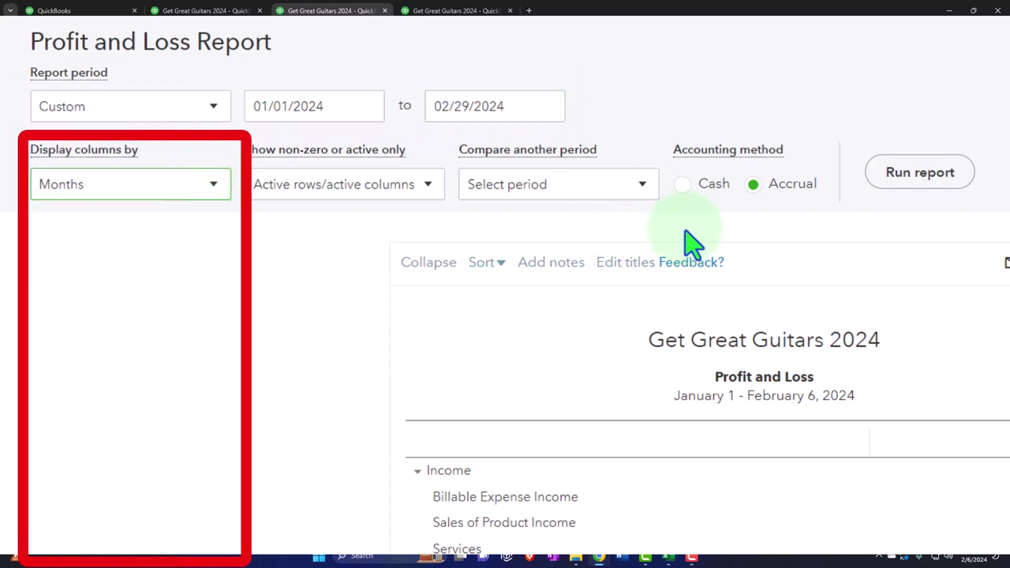
pyautogui.click(921, 172)
pyautogui.scroll(-3, 893, 181)
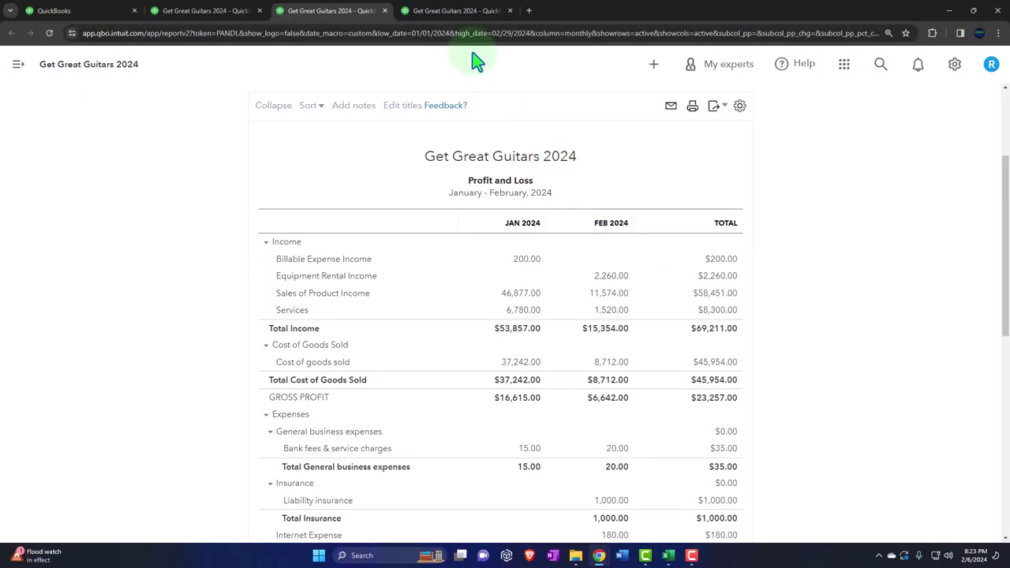
# - Run the Trial Balance report for 01/01/2024 to 02/29/2024 with columns displayed by Months
pyautogui.click(423, 10)
pyautogui.click(166, 67)
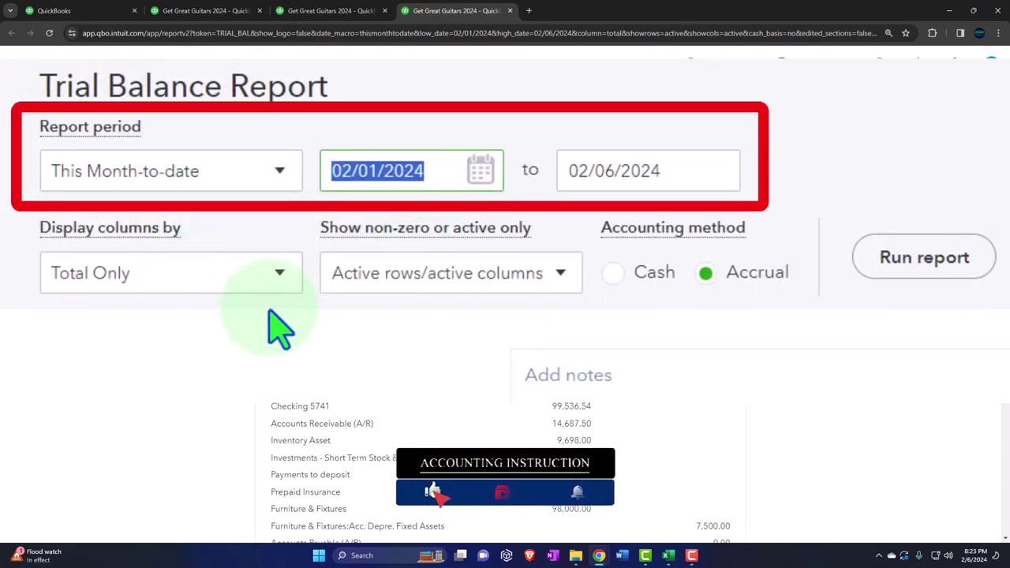
pyautogui.write('01/01/2024')
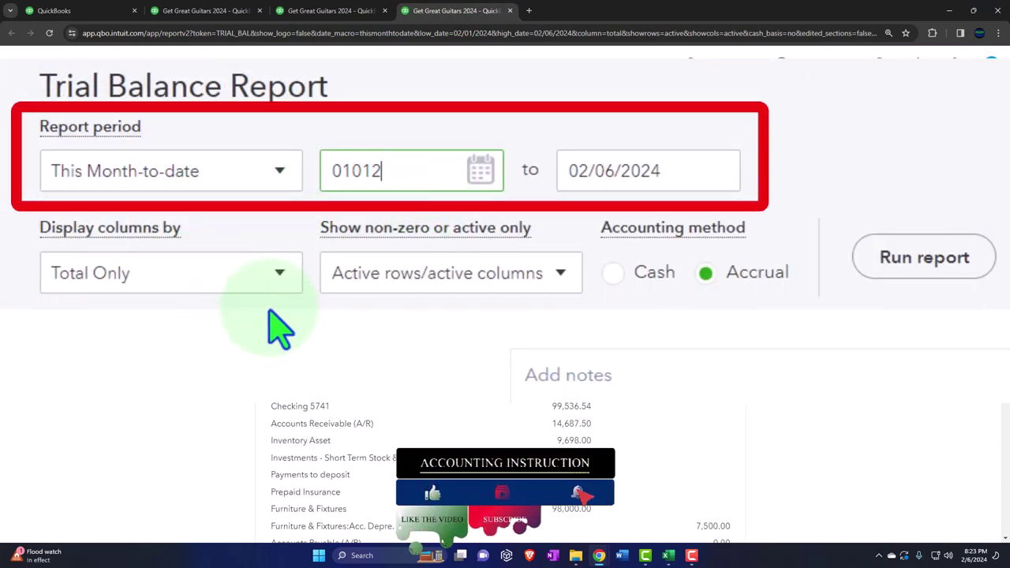
pyautogui.press('Tab')
pyautogui.write('02/29/2024')
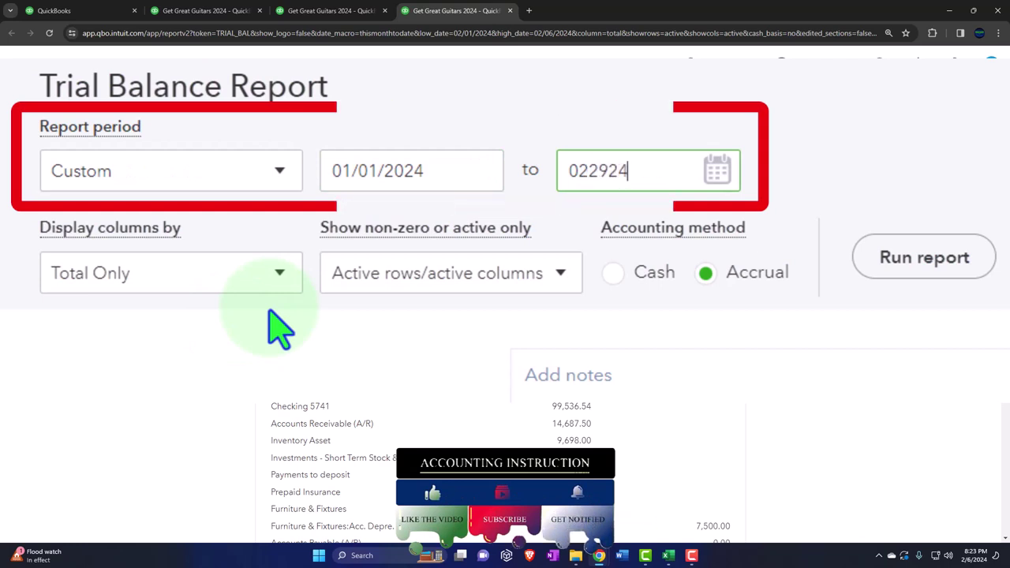
pyautogui.press('Tab')
pyautogui.click(284, 276)
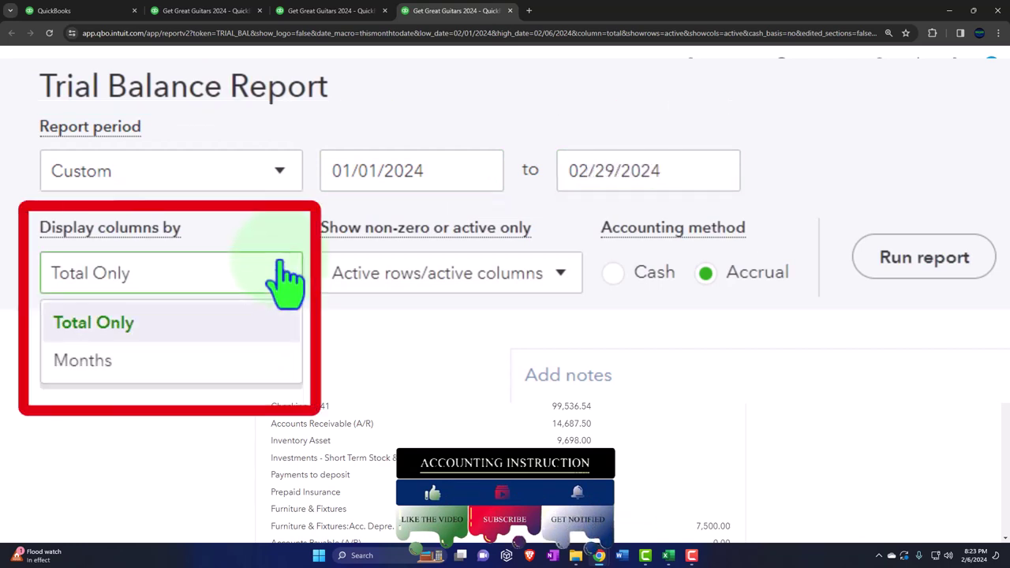
pyautogui.click(229, 356)
pyautogui.click(901, 271)
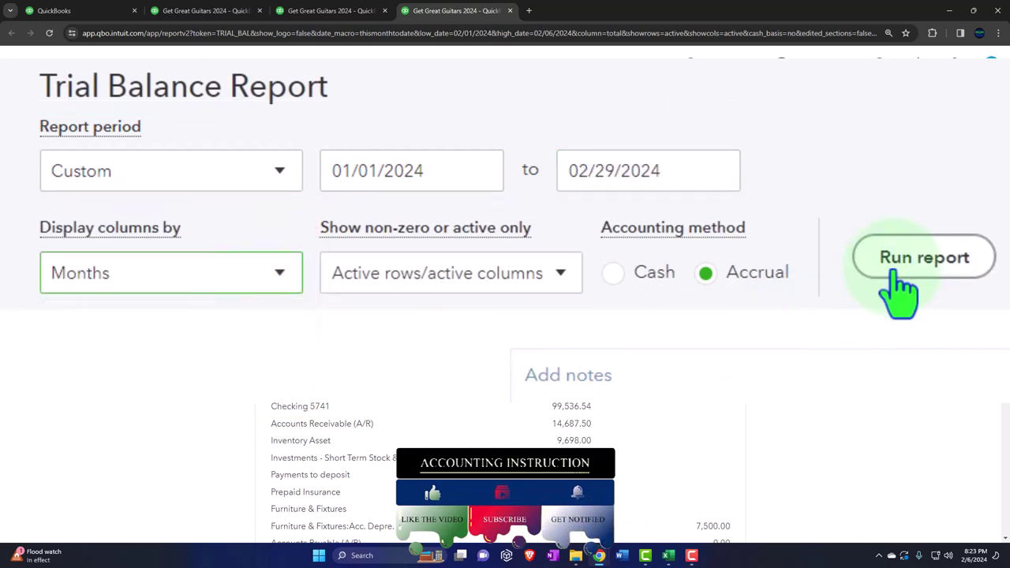
pyautogui.scroll(-2, 445, 226)
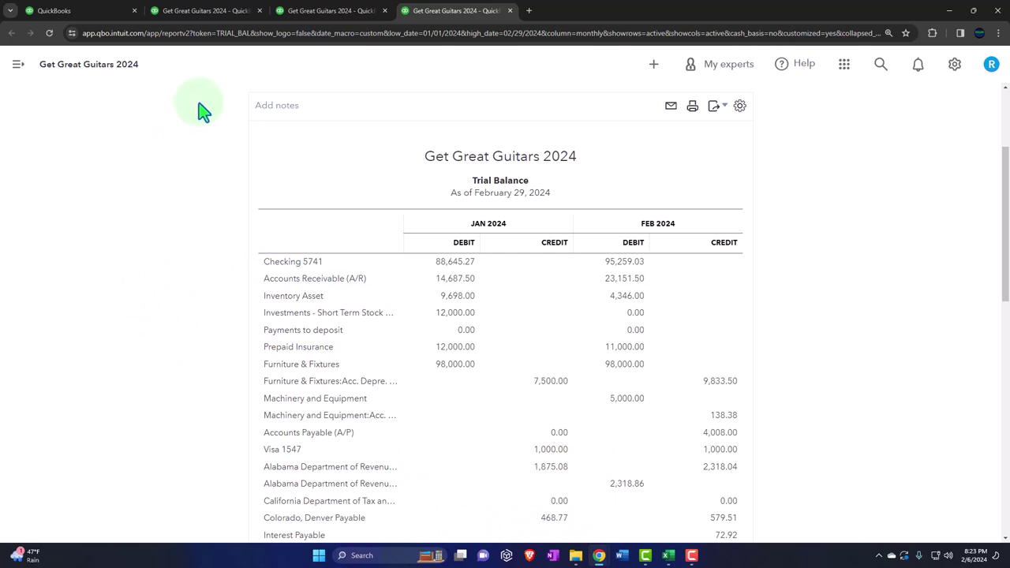
# - Review the Profit and Loss report, switch to Excel to examine the monthly figures in the Budget workbook, and return to QuickBooks
pyautogui.click(294, 11)
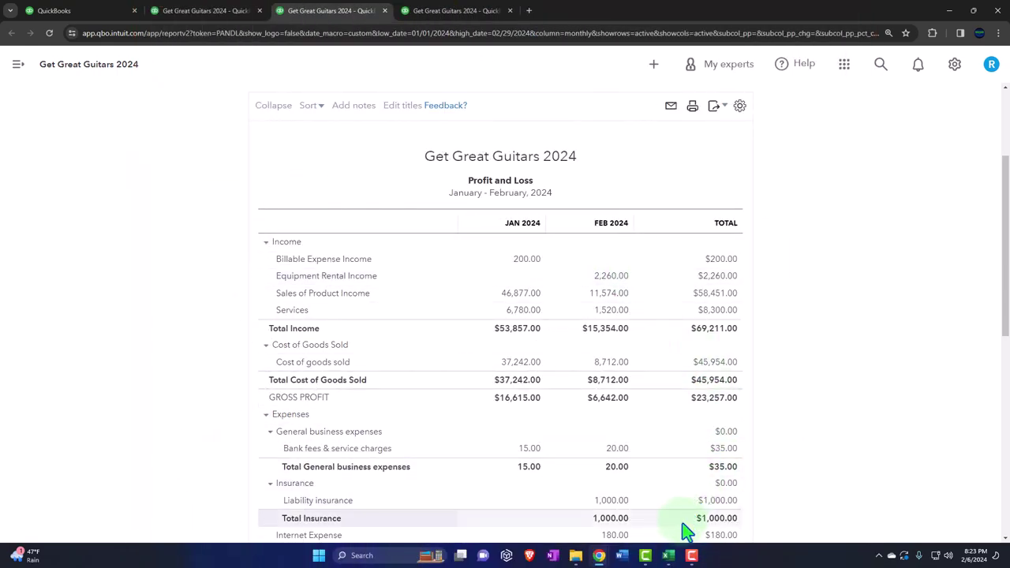
pyautogui.click(677, 557)
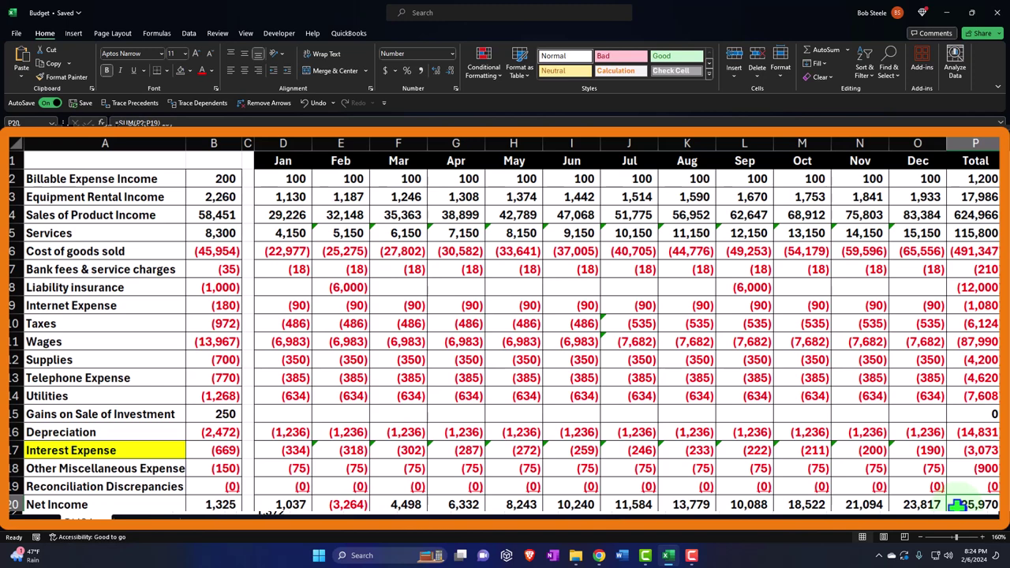
pyautogui.click(918, 520)
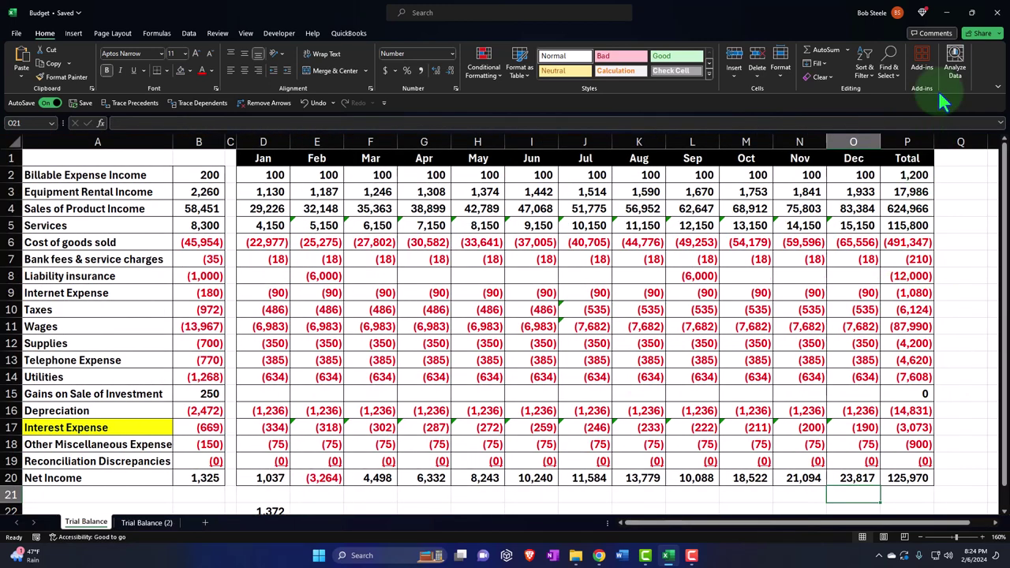
pyautogui.click(948, 17)
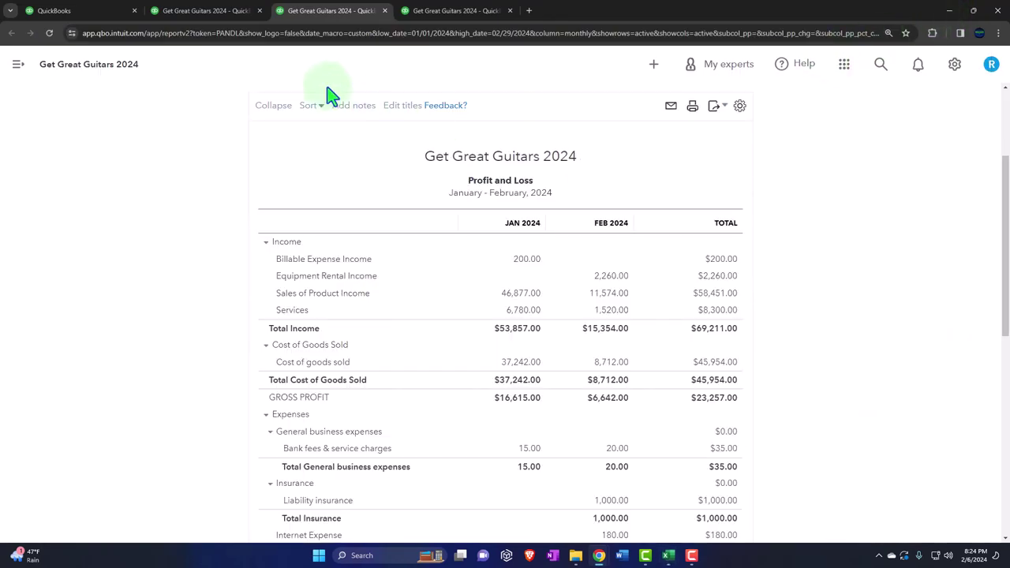
# - Return to the original QuickBooks tab and open the Budgeting tool to view the Budget_FY24_P&L entry
pyautogui.click(99, 14)
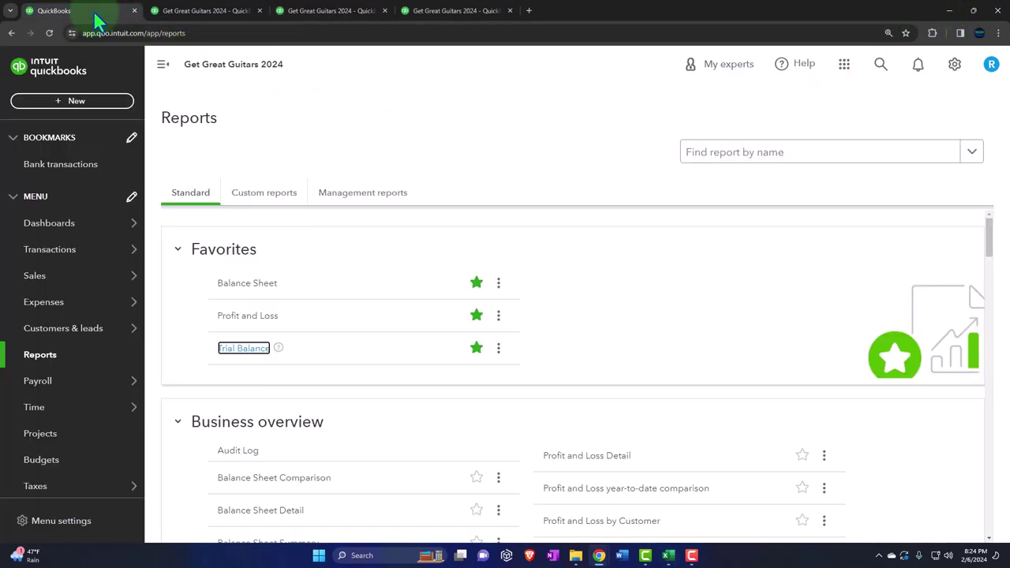
pyautogui.click(956, 65)
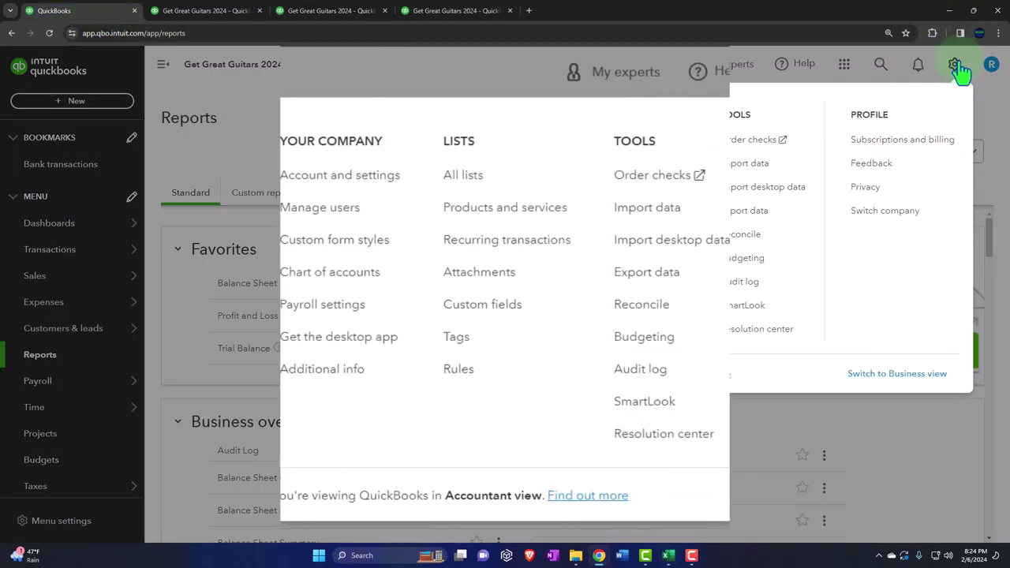
pyautogui.click(671, 338)
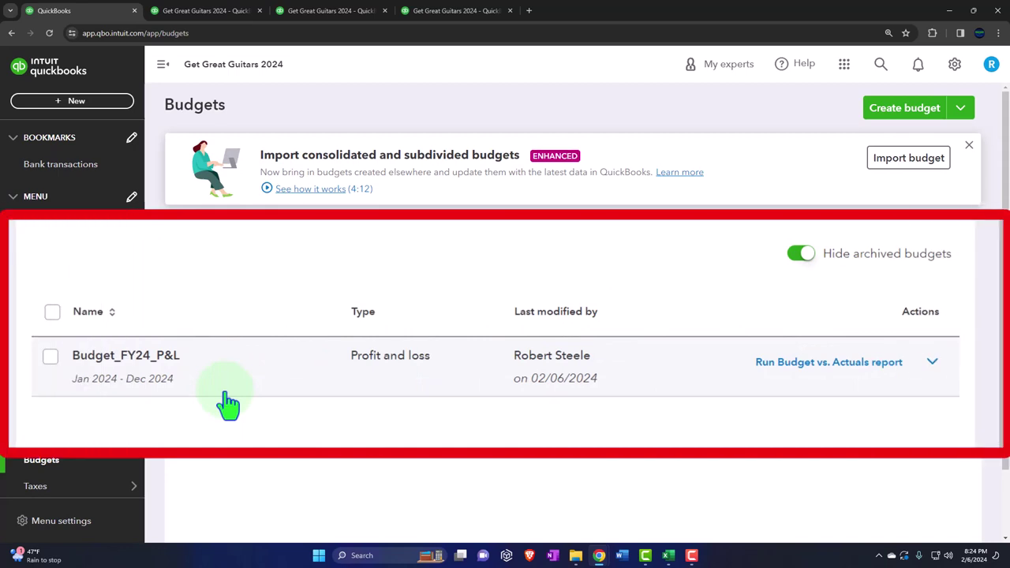
pyautogui.click(904, 168)
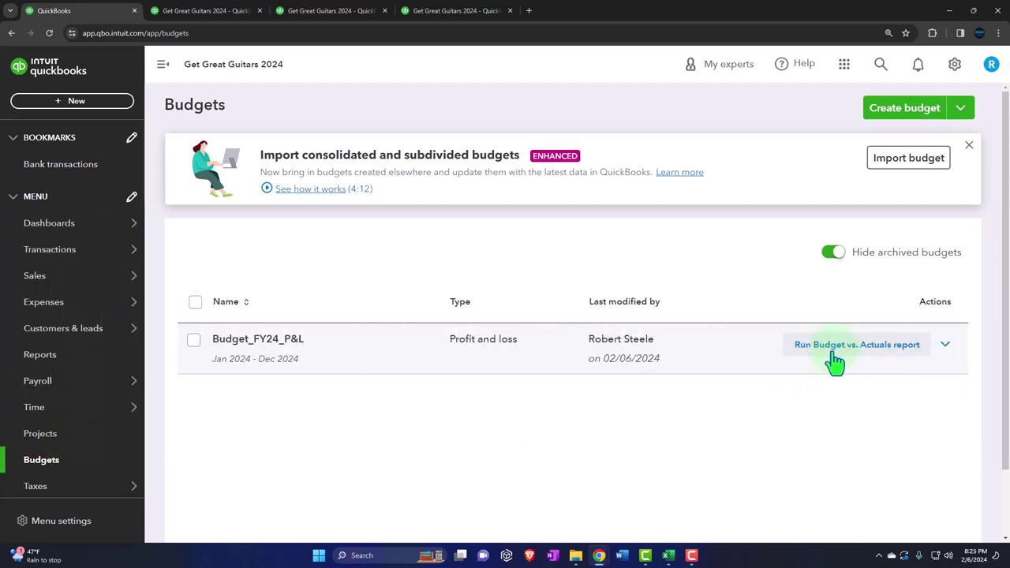
# - Open the Reports page and search the report names for "bud"
pyautogui.click(49, 357)
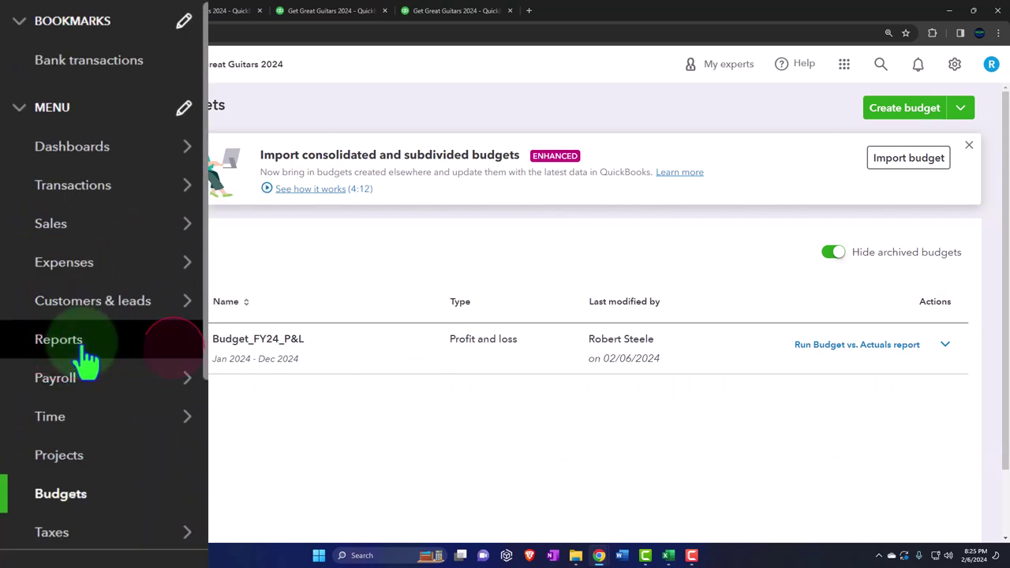
pyautogui.click(734, 156)
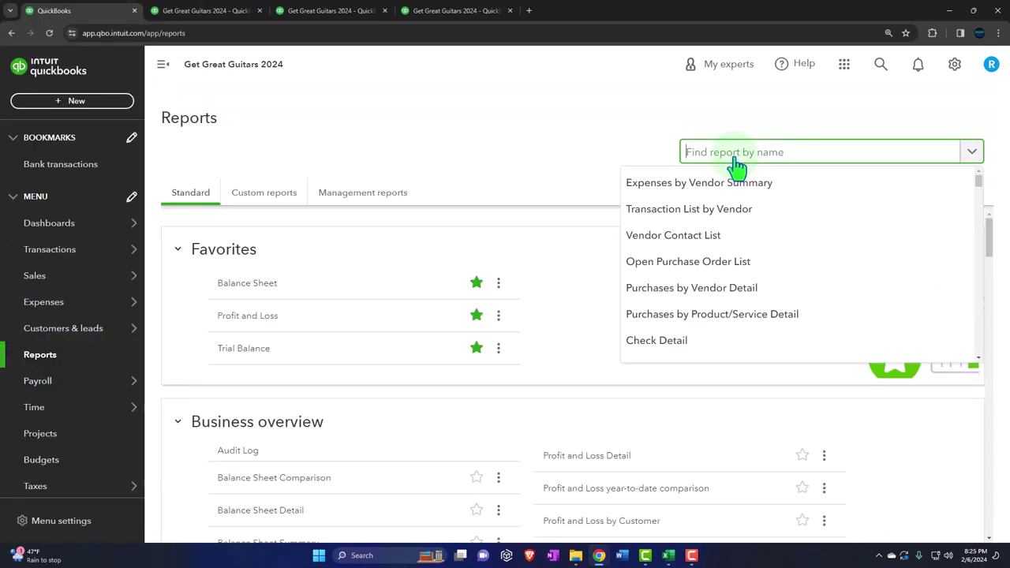
pyautogui.write('bu')
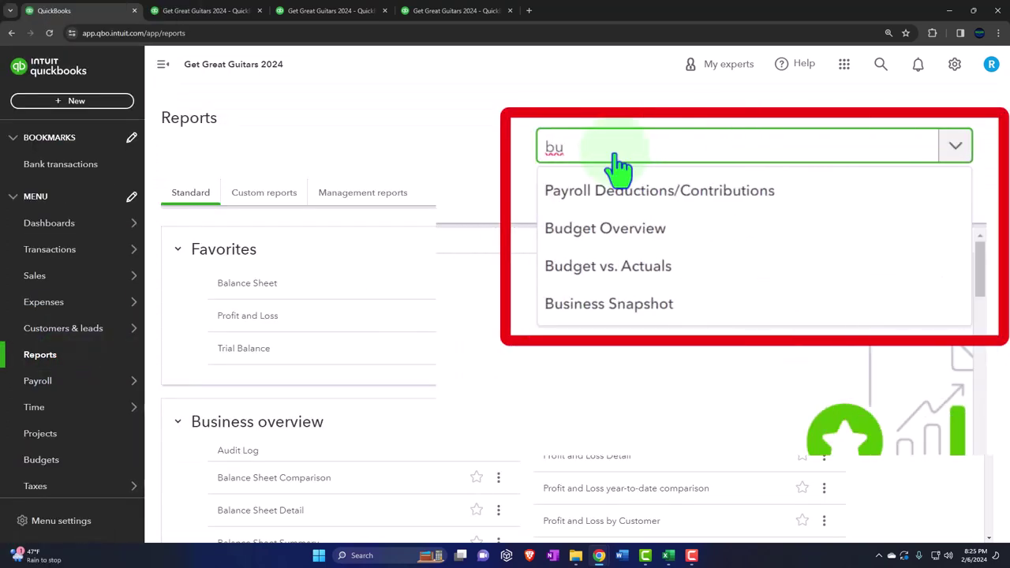
pyautogui.write('d')
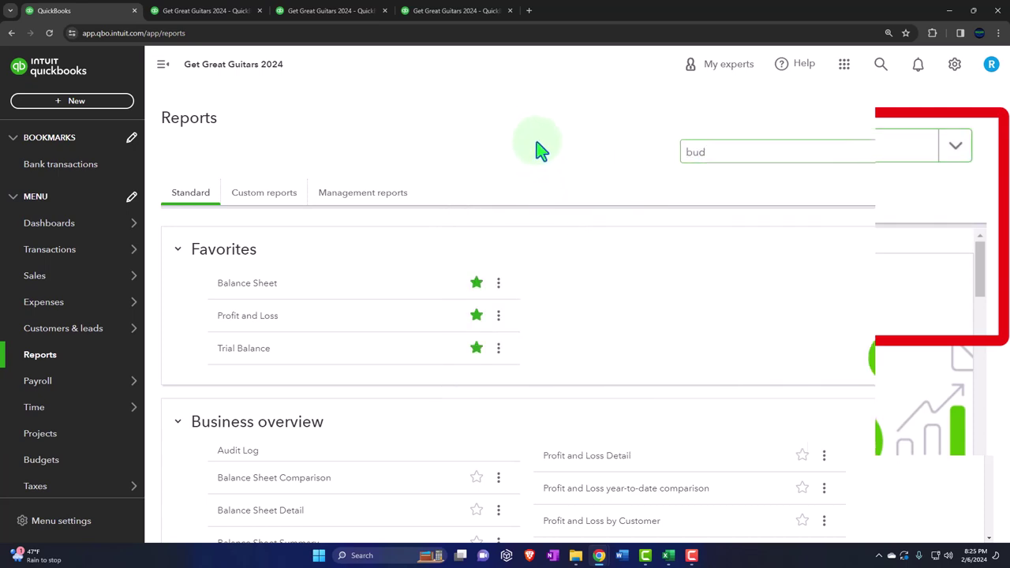
# - Duplicate the browser tab showing the Reports page and move the copy behind all the other open tabs
pyautogui.rightClick(111, 20)
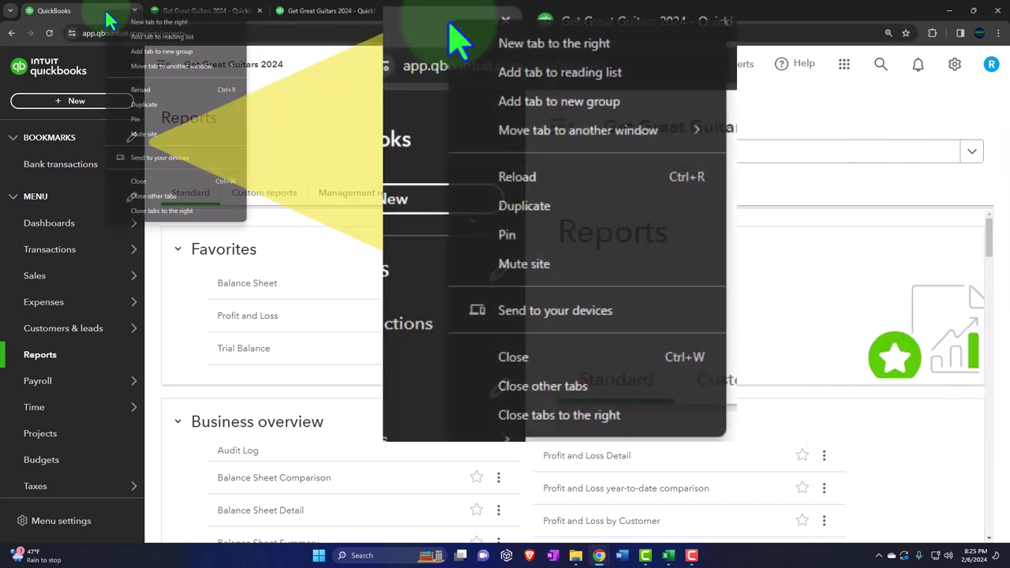
pyautogui.click(135, 106)
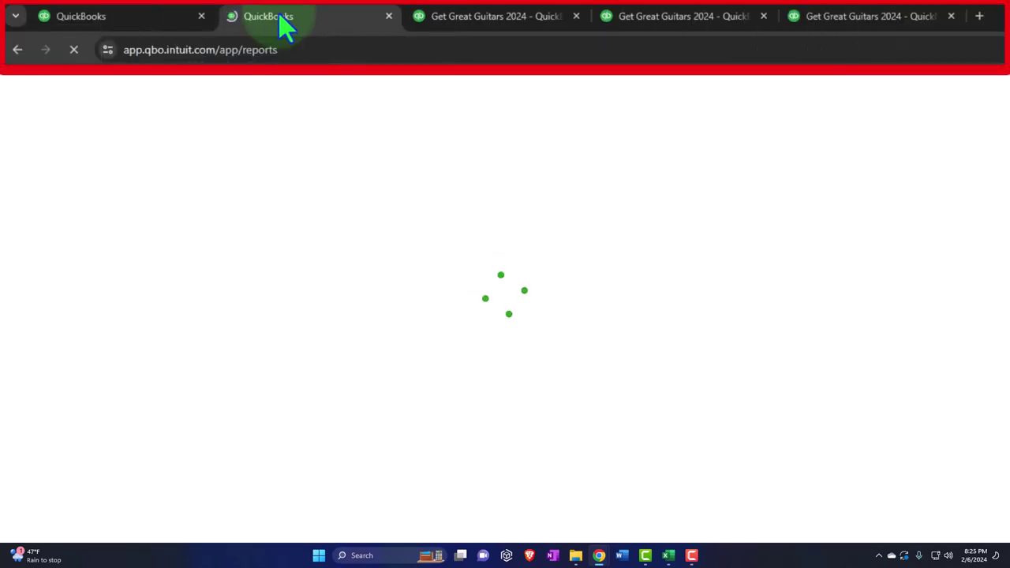
pyautogui.moveTo(285, 28); pyautogui.dragTo(885, 20)
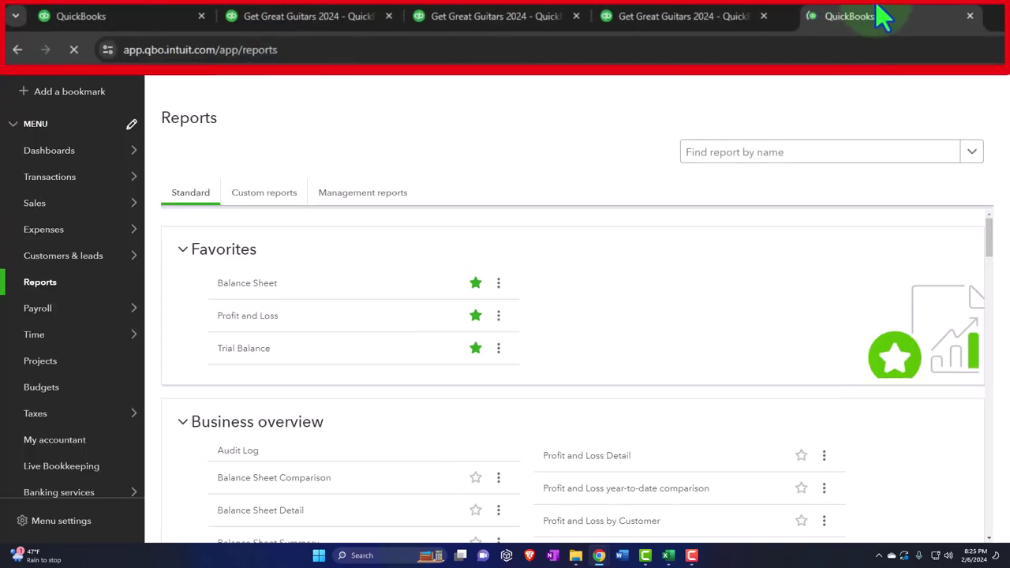
# - Find and open the Budget Overview report in the duplicated tab, and collapse the navigation menu
pyautogui.click(756, 155)
pyautogui.write('bu')
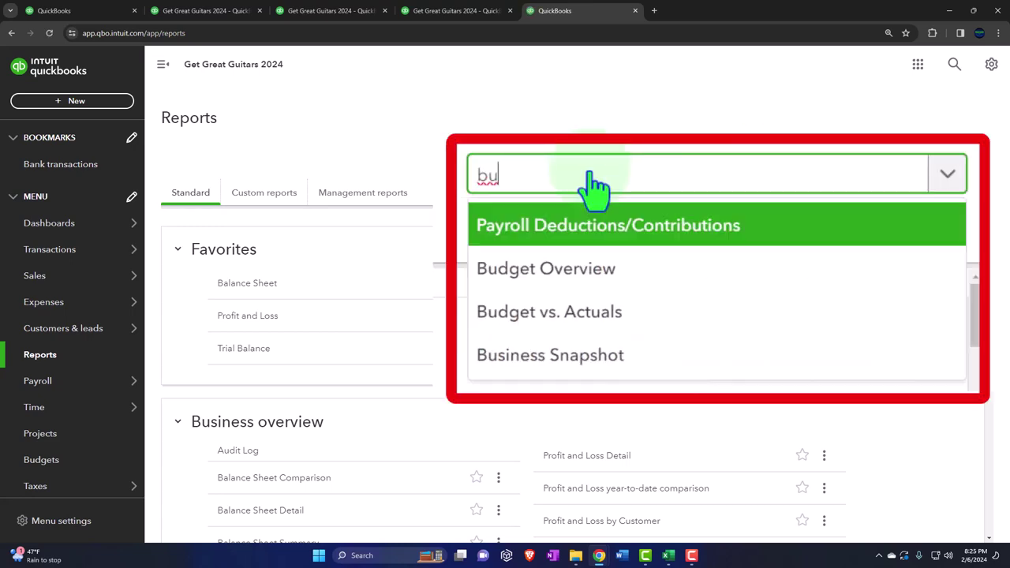
pyautogui.press('Down')
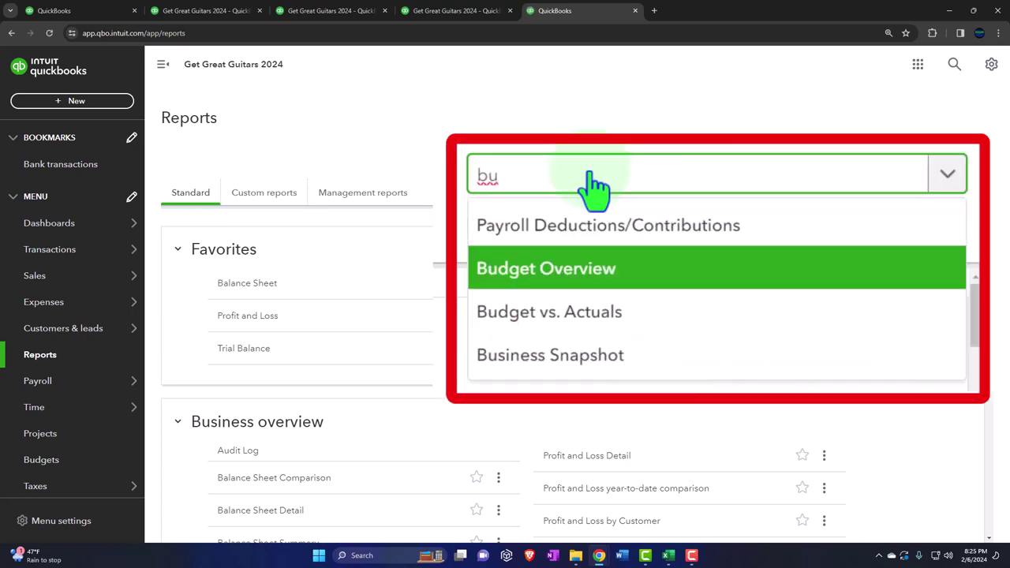
pyautogui.click(550, 284)
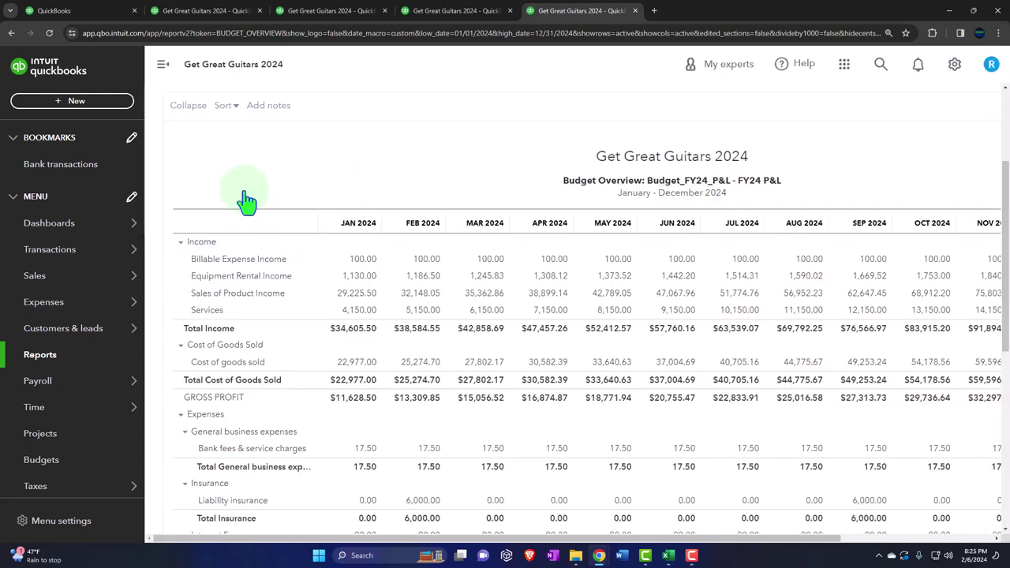
pyautogui.click(163, 64)
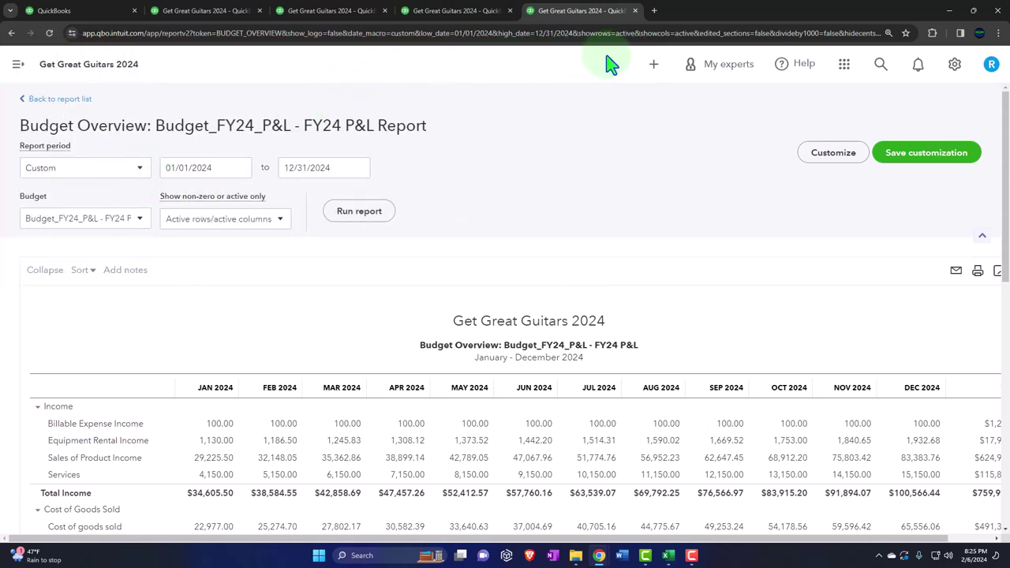
# - Review the new-transaction choices and the Profit and Loss report's options for report period, column display, and active or non-zero rows and columns
pyautogui.click(655, 67)
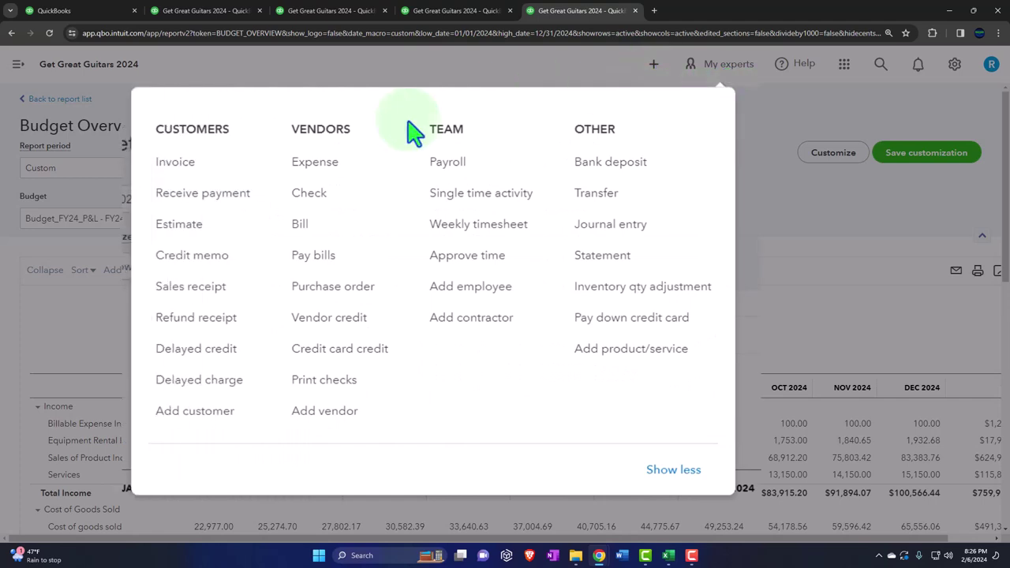
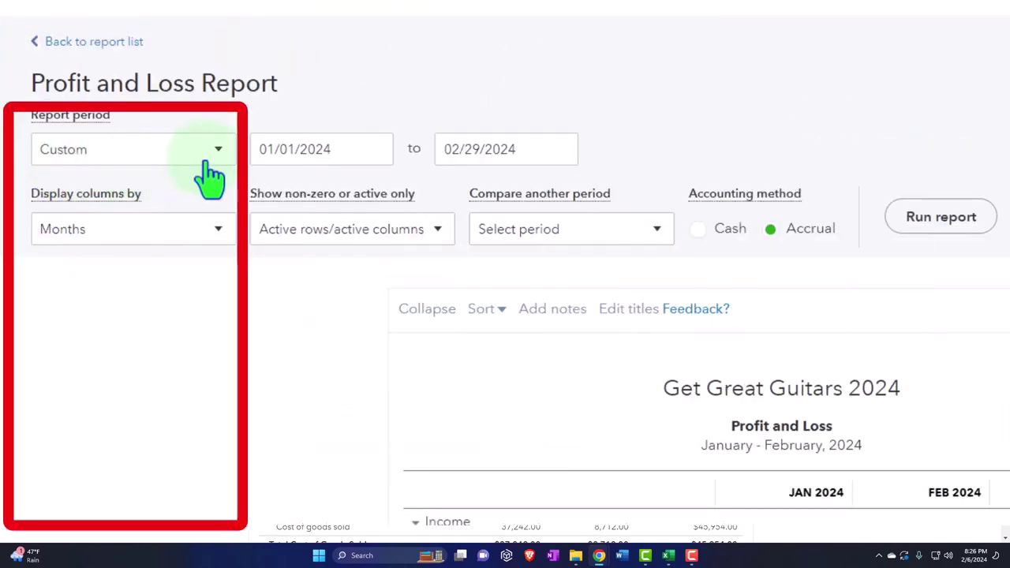
pyautogui.click(210, 170)
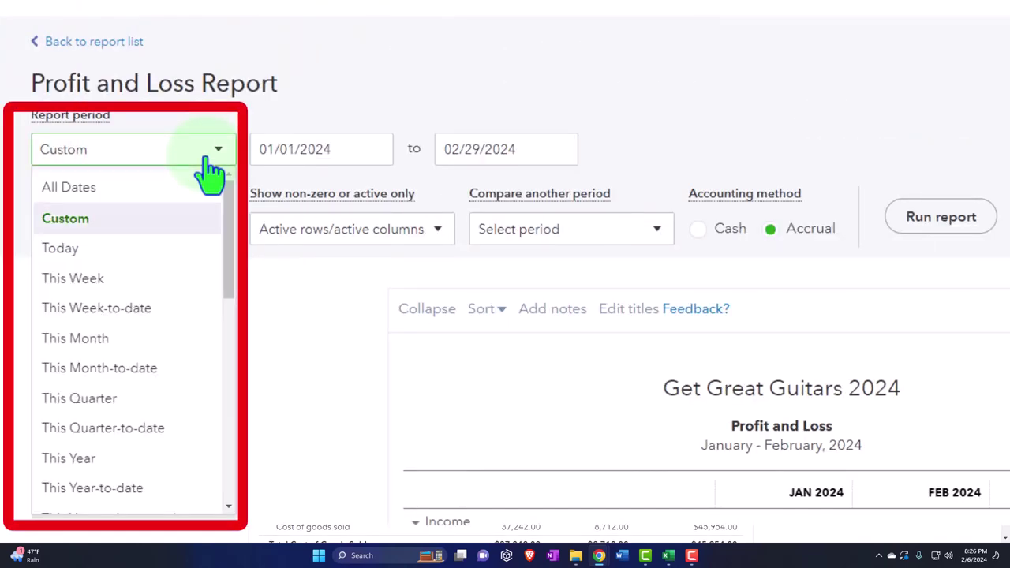
pyautogui.click(219, 162)
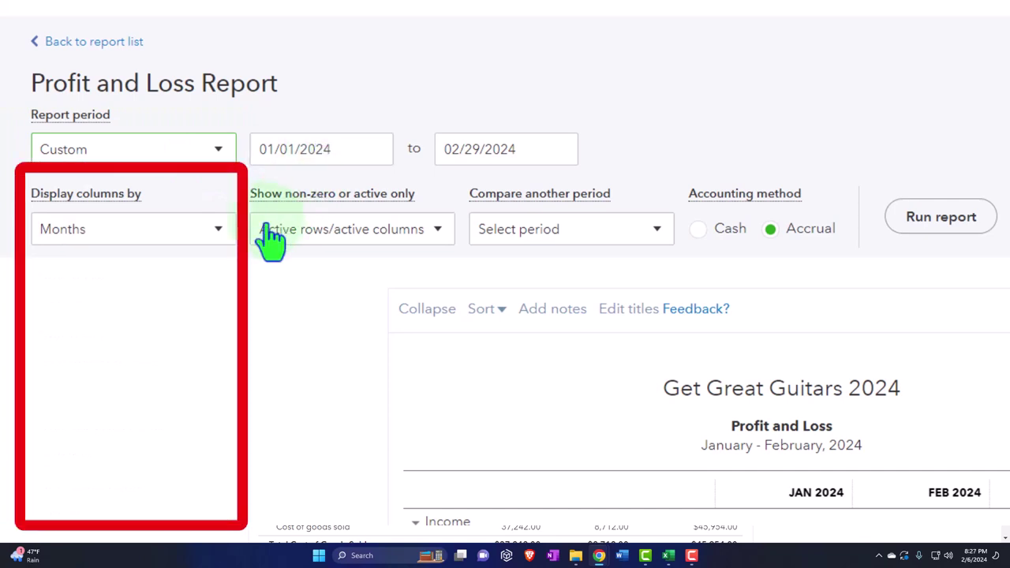
pyautogui.click(221, 236)
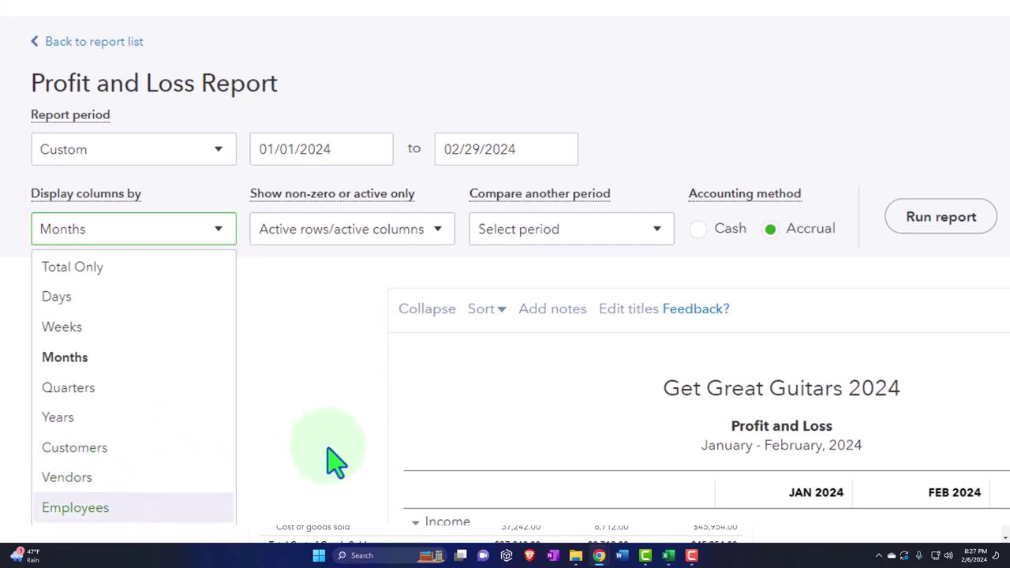
pyautogui.click(348, 410)
pyautogui.click(435, 237)
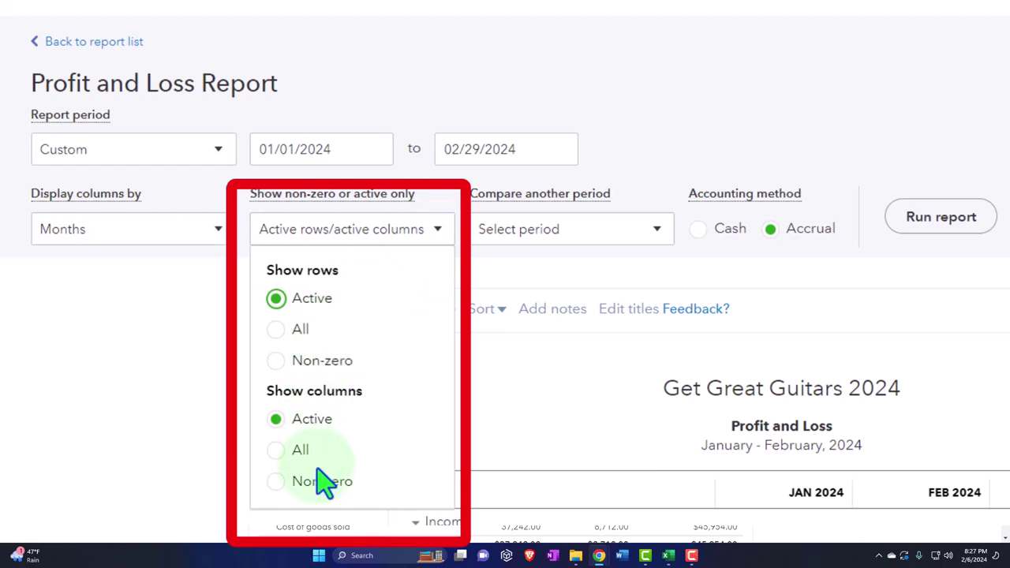
pyautogui.click(155, 365)
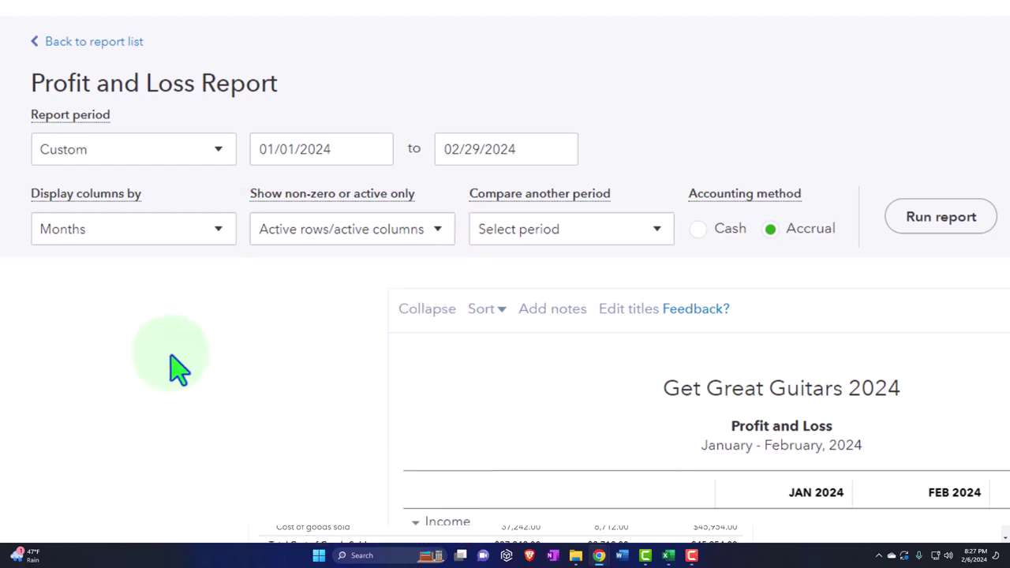
# - Examine the Profit and Loss report's period comparison options, including dollar change for the previous period and previous year
pyautogui.click(652, 250)
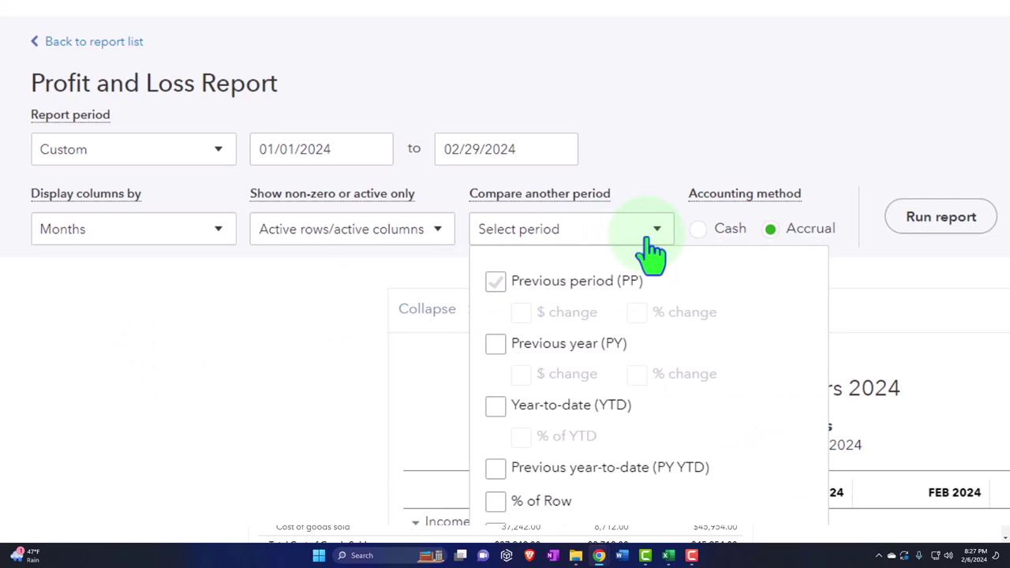
pyautogui.click(588, 314)
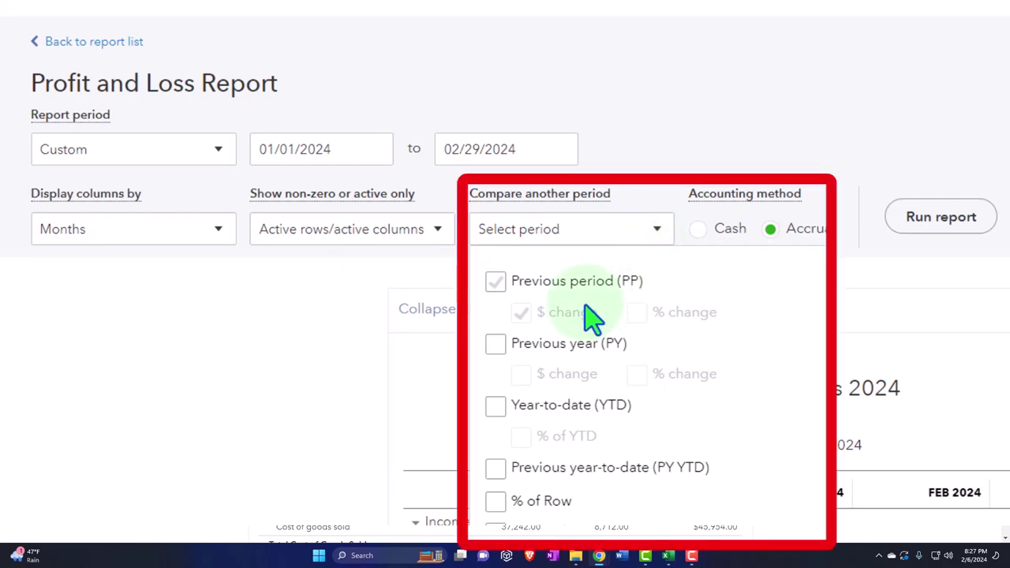
pyautogui.click(525, 347)
pyautogui.click(551, 377)
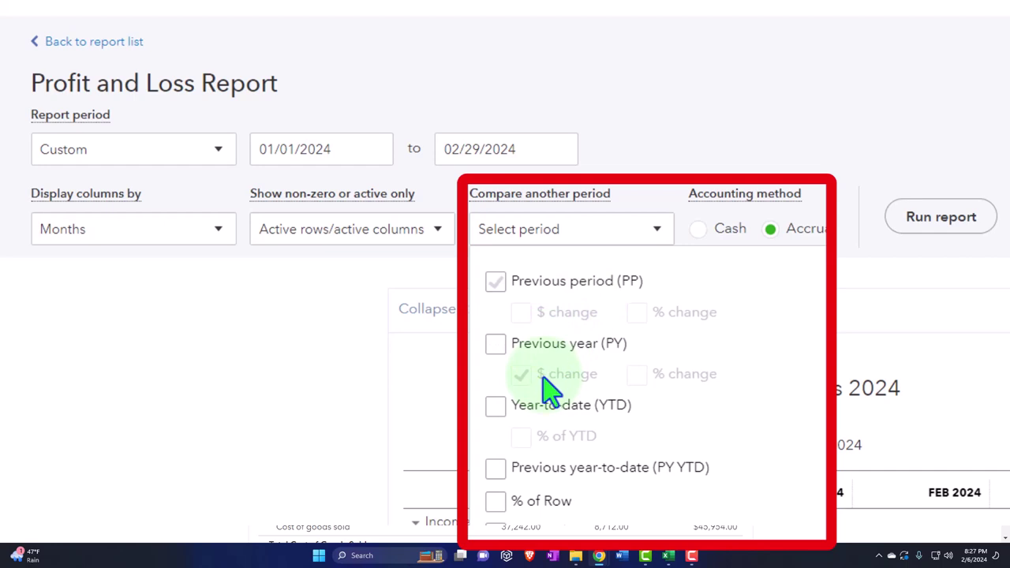
pyautogui.click(292, 361)
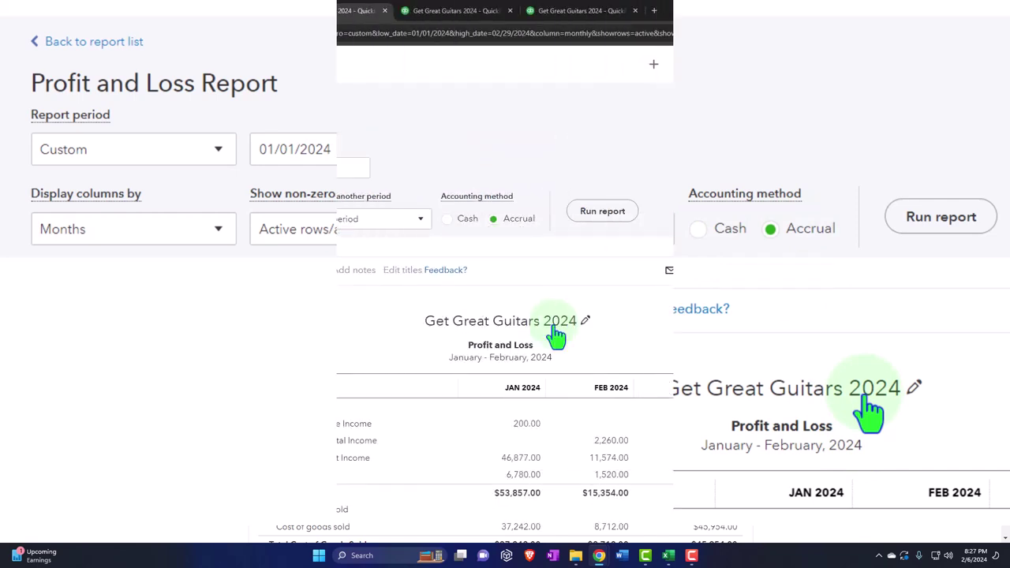
# - Review the new-transaction choices again and the Profit and Loss report's customization settings, including Filter and Header/Footer
pyautogui.click(654, 65)
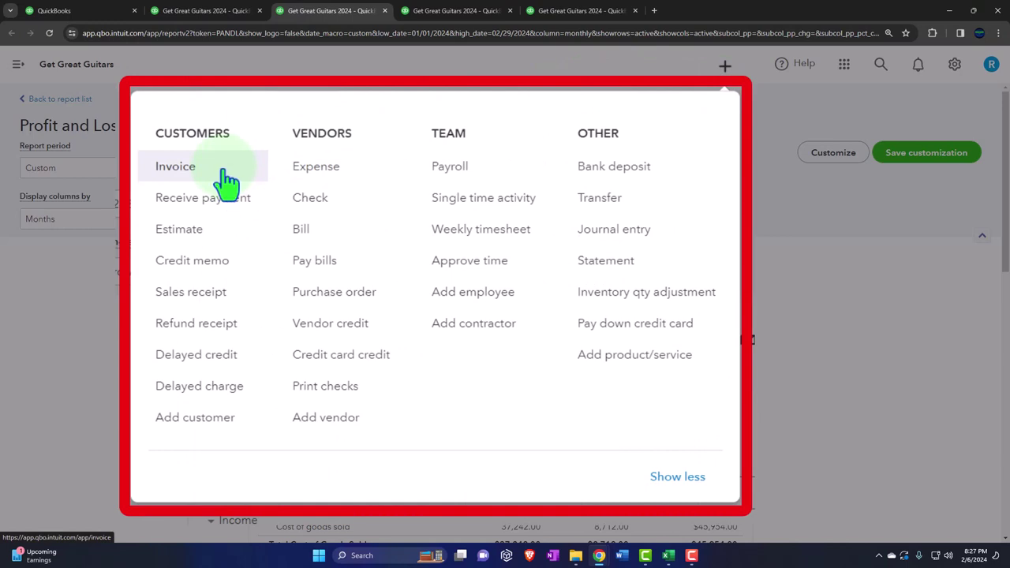
pyautogui.click(174, 285)
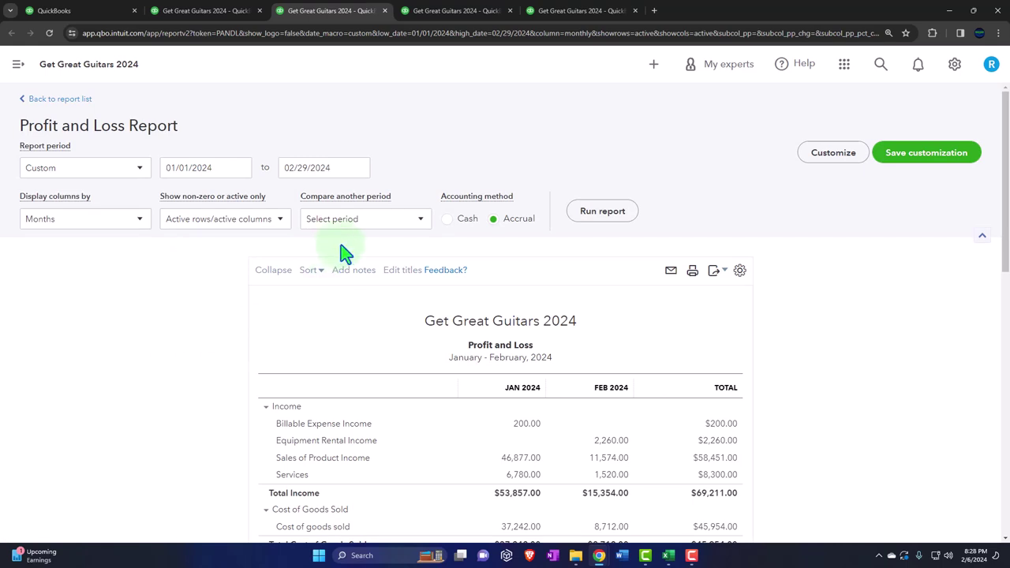
pyautogui.click(835, 168)
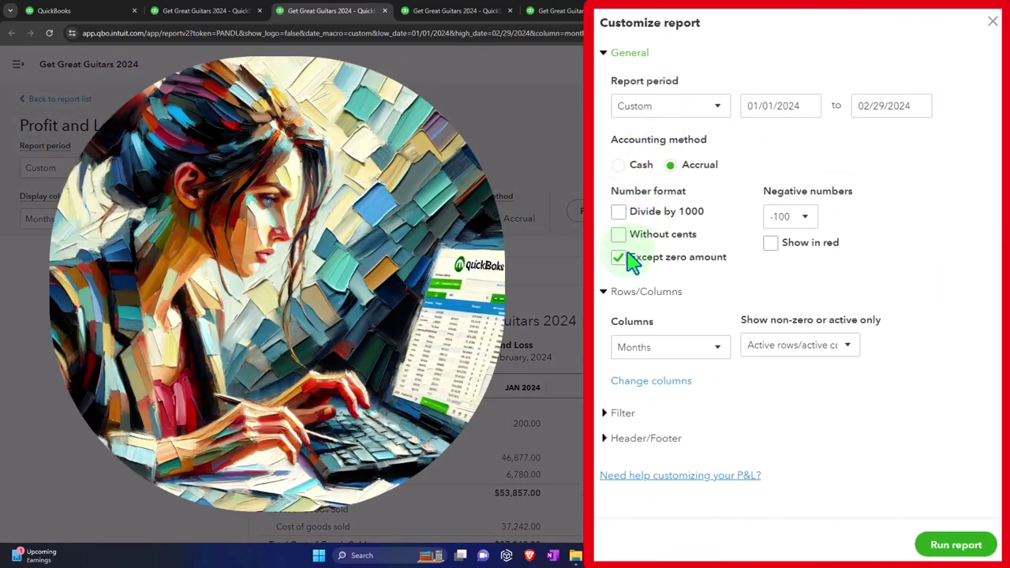
pyautogui.click(610, 415)
pyautogui.scroll(-3, 661, 331)
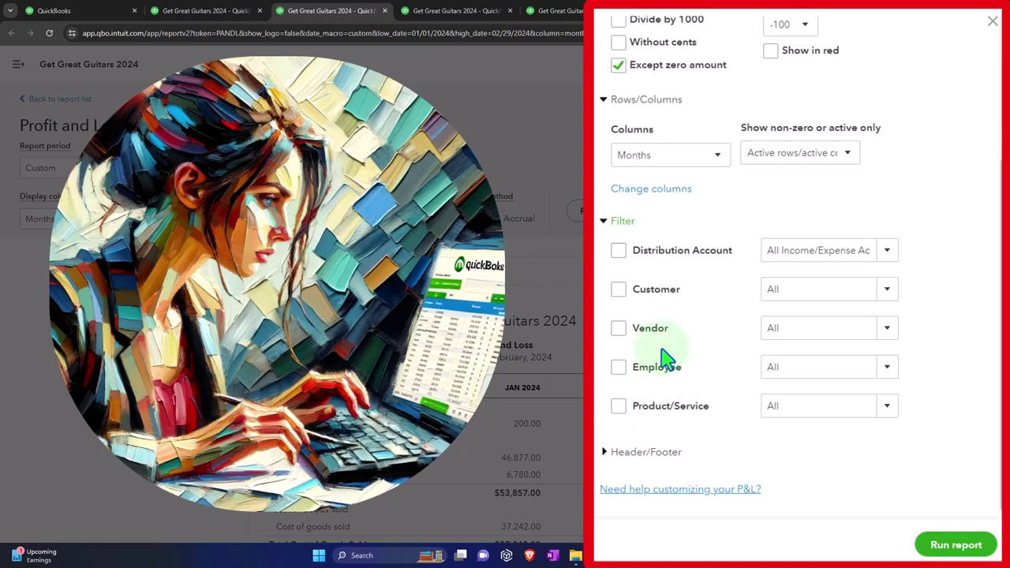
pyautogui.click(610, 453)
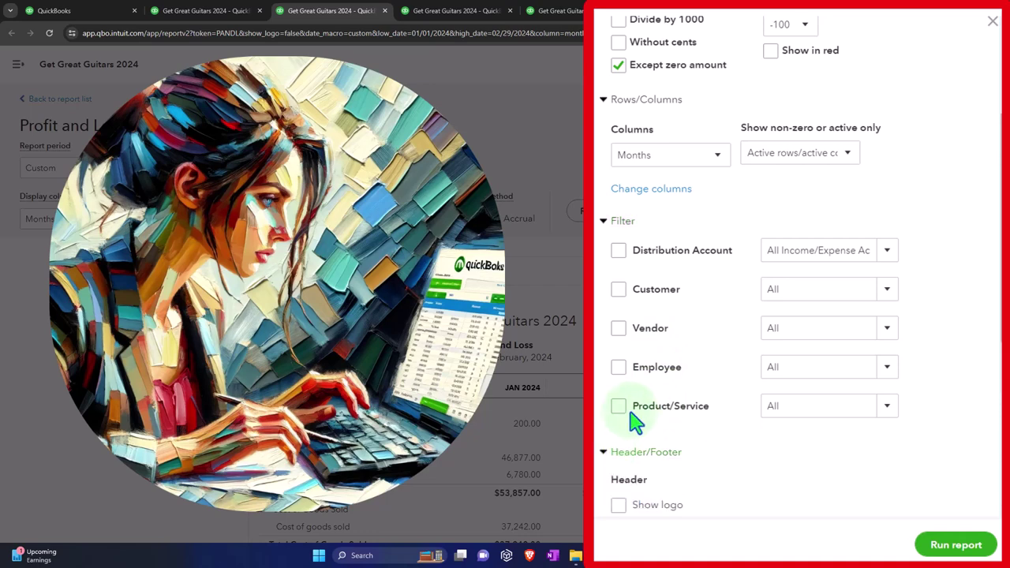
pyautogui.scroll(-5, 637, 419)
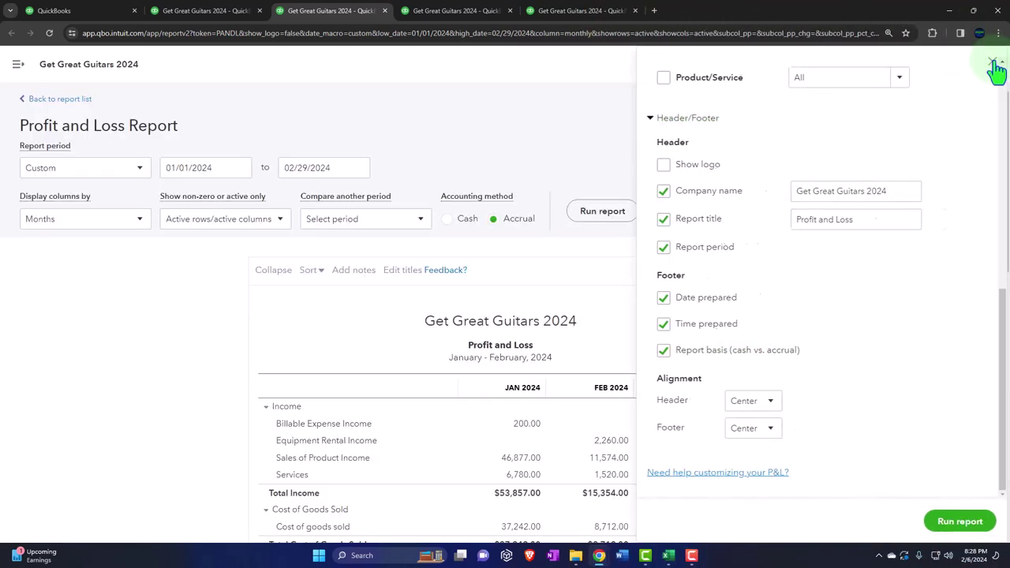
pyautogui.click(994, 67)
# - Return to the Budget Overview report and run it for 01/01/2024 to 01/31/2024
pyautogui.click(585, 11)
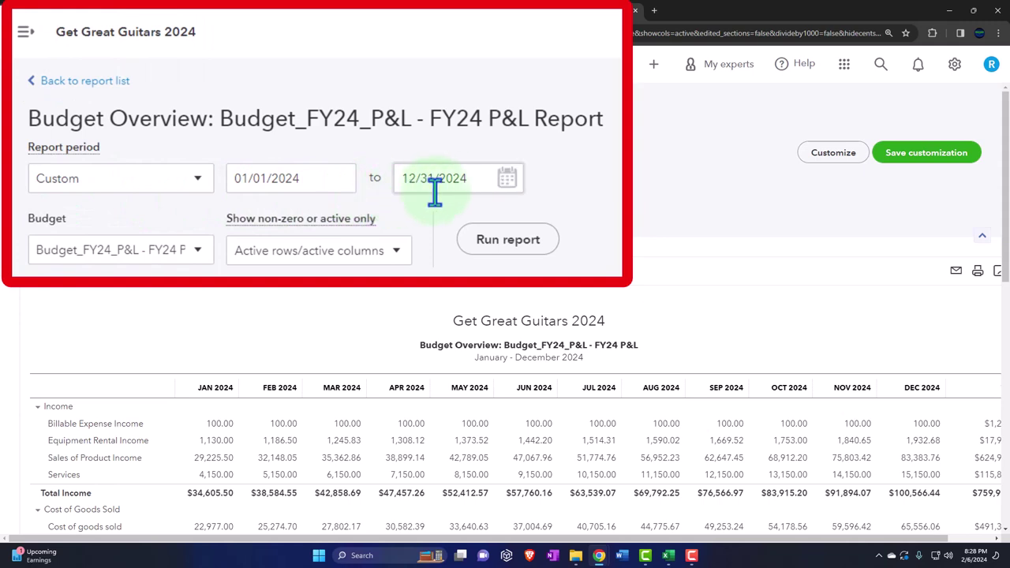
pyautogui.click(471, 187)
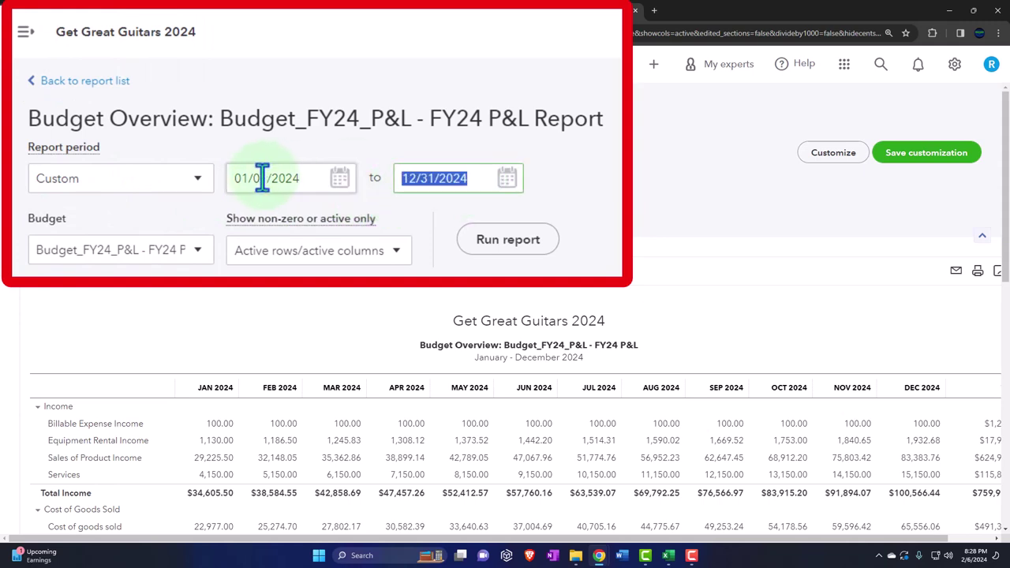
pyautogui.write('0')
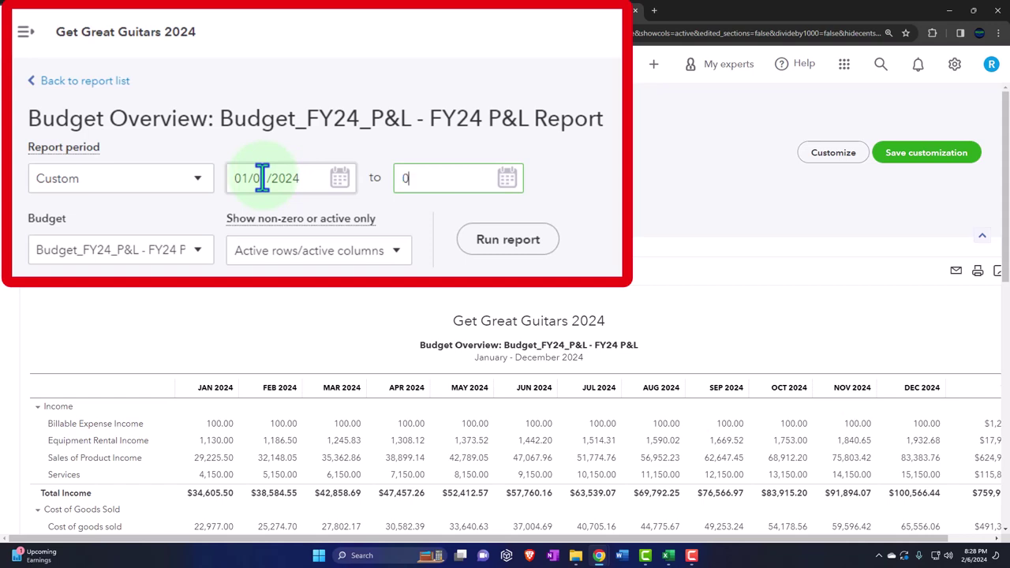
pyautogui.write('1312024')
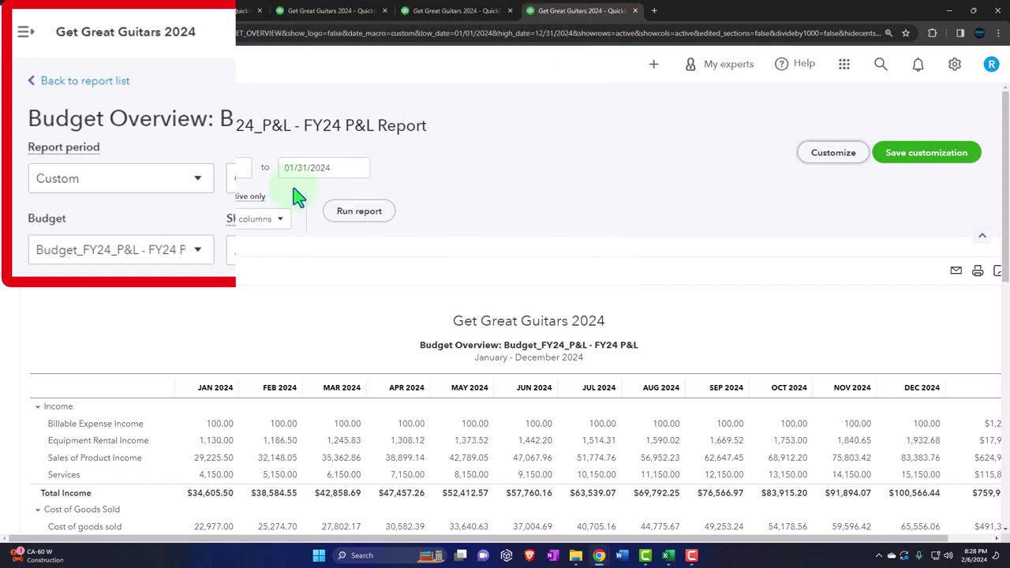
pyautogui.click(358, 212)
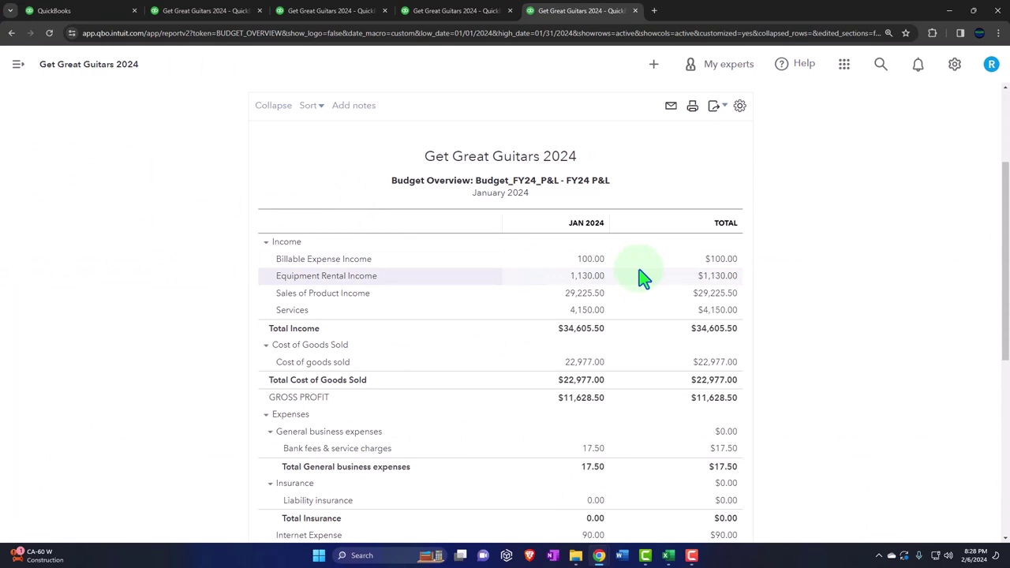
# - Set the Budget Overview report's end date to 12/31/2024 and run it for the full year
pyautogui.scroll(3, 634, 291)
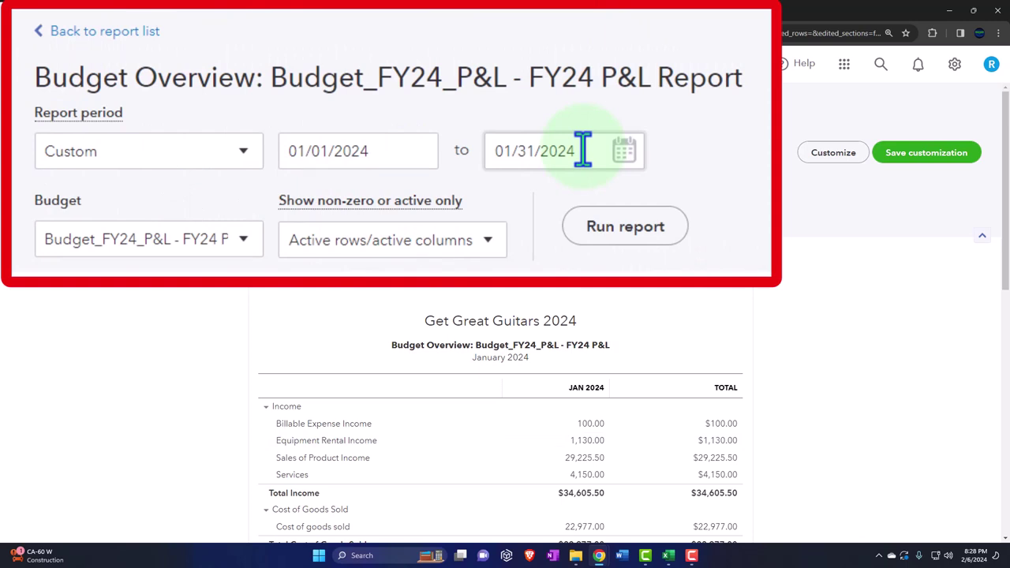
pyautogui.click(583, 150)
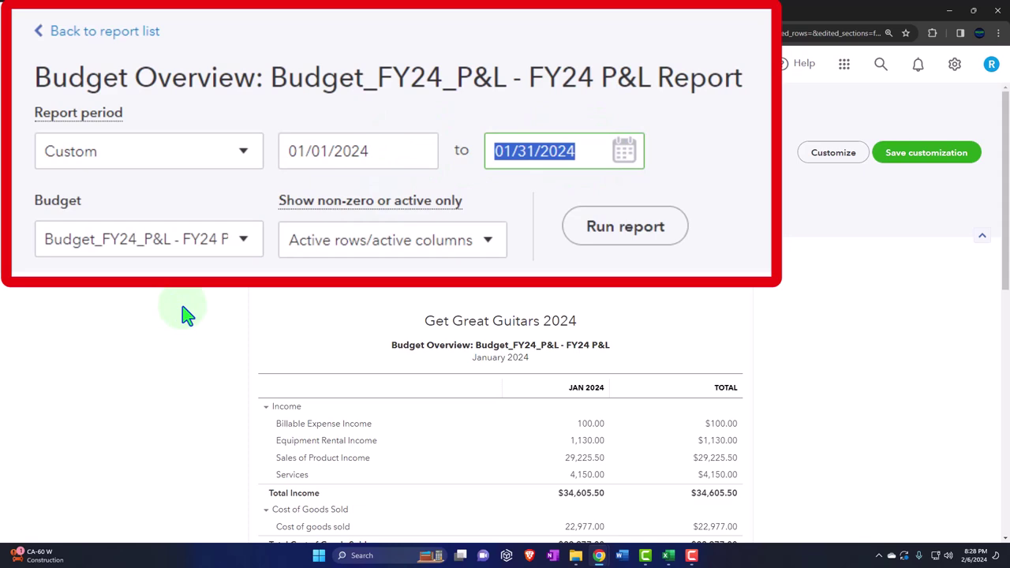
pyautogui.write('12')
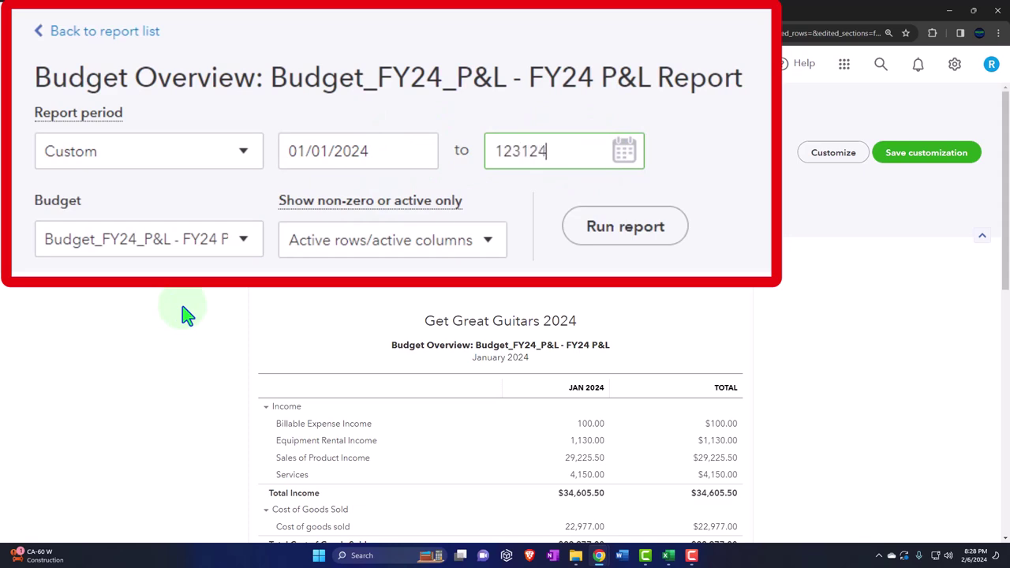
pyautogui.write('3124')
pyautogui.click(370, 218)
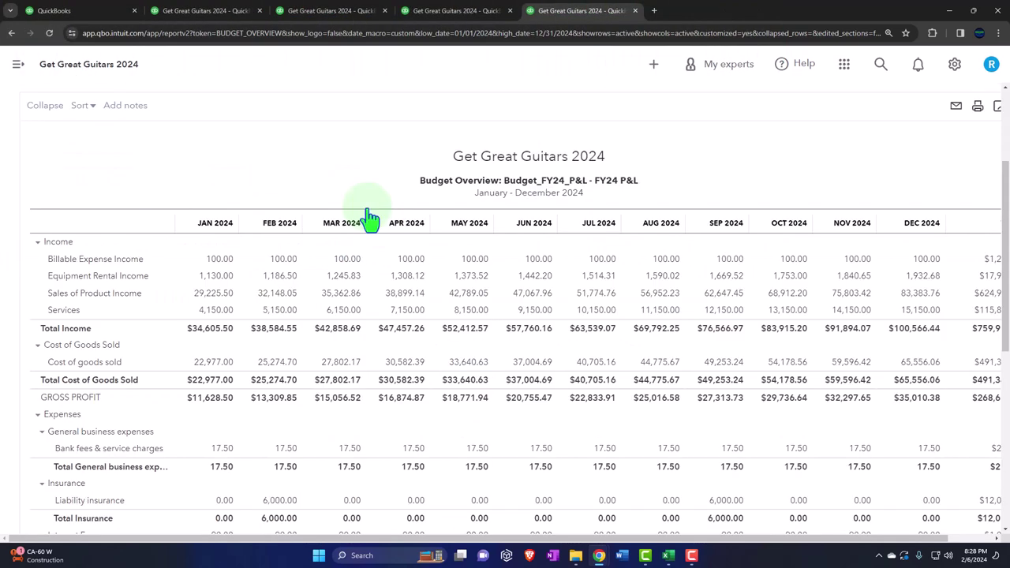
# - Review the report's budget choices and the Budgets list's actions for Budget_FY24_P&L, including Duplicate, and return to the Budget Overview report
pyautogui.scroll(3, 237, 287)
pyautogui.click(142, 221)
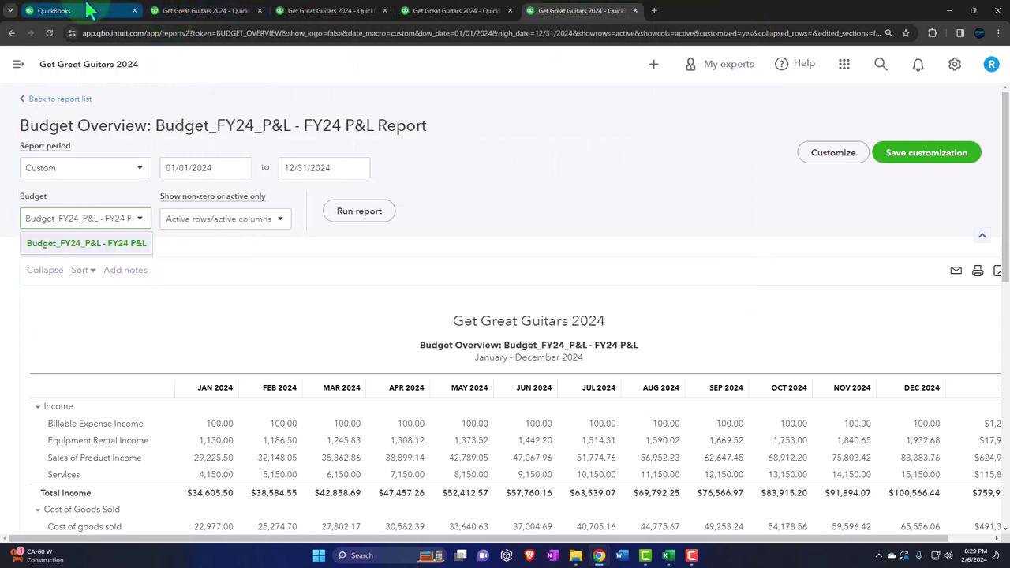
pyautogui.click(89, 10)
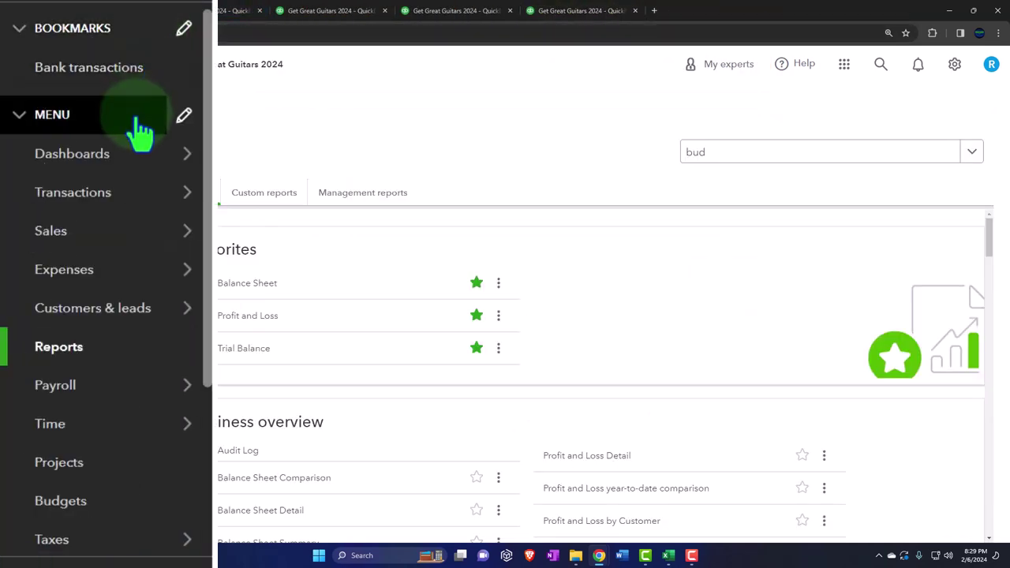
pyautogui.click(956, 64)
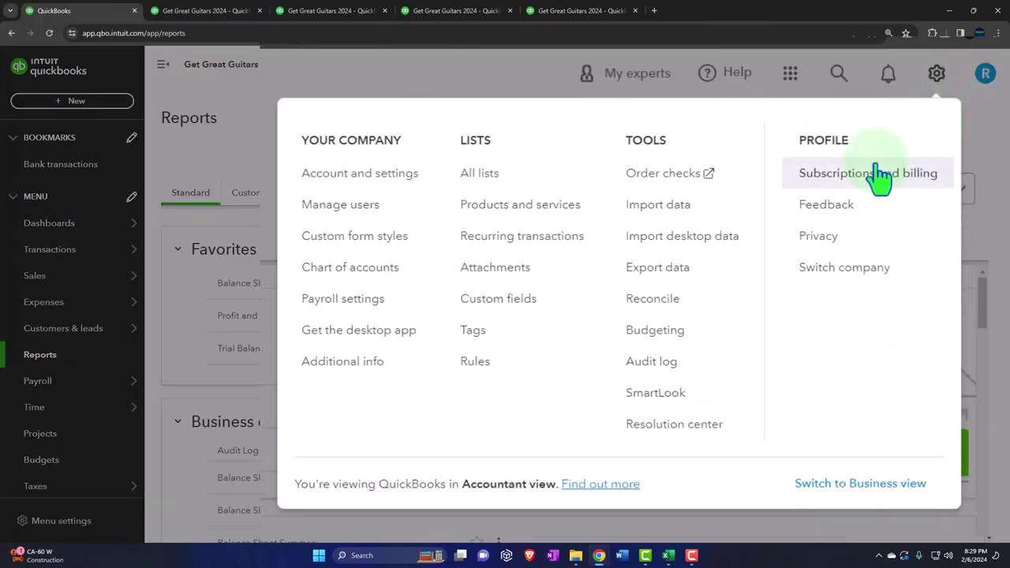
pyautogui.click(673, 335)
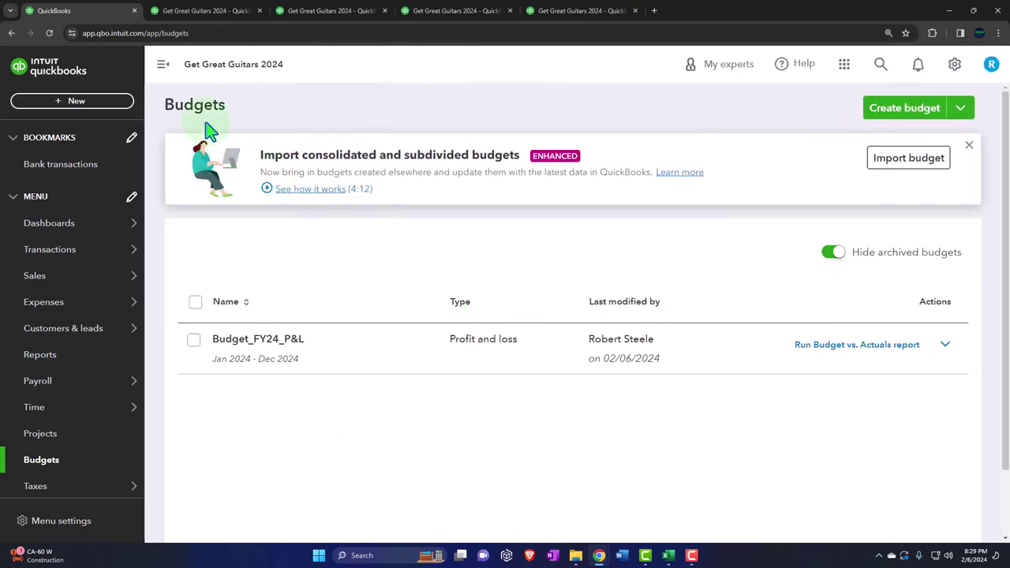
pyautogui.click(162, 65)
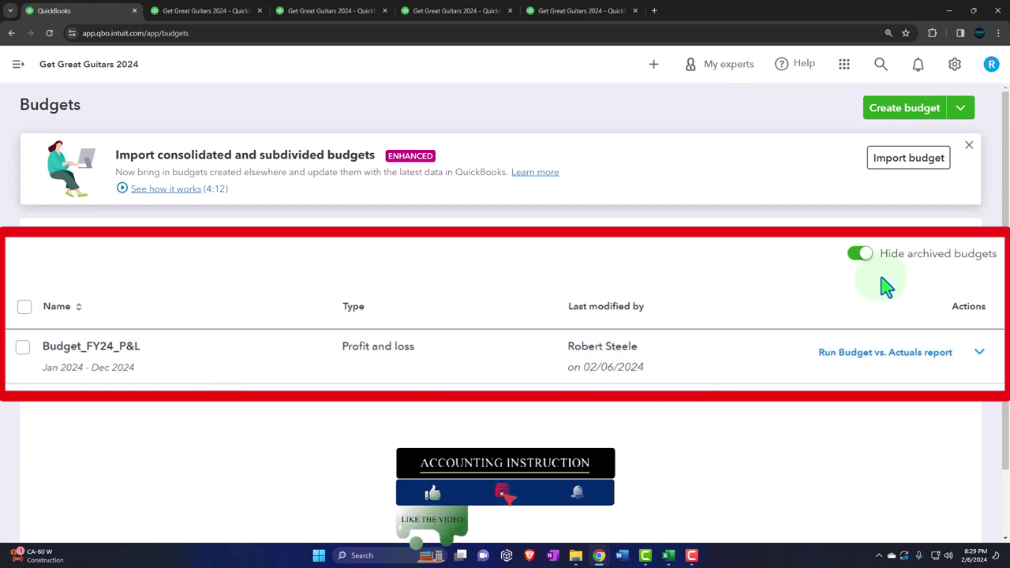
pyautogui.click(979, 355)
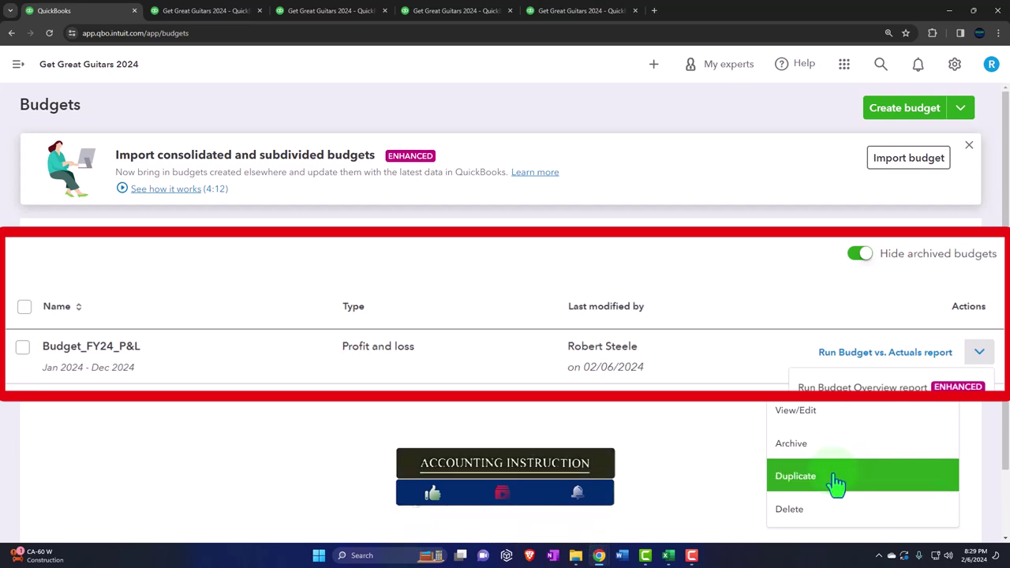
pyautogui.click(500, 481)
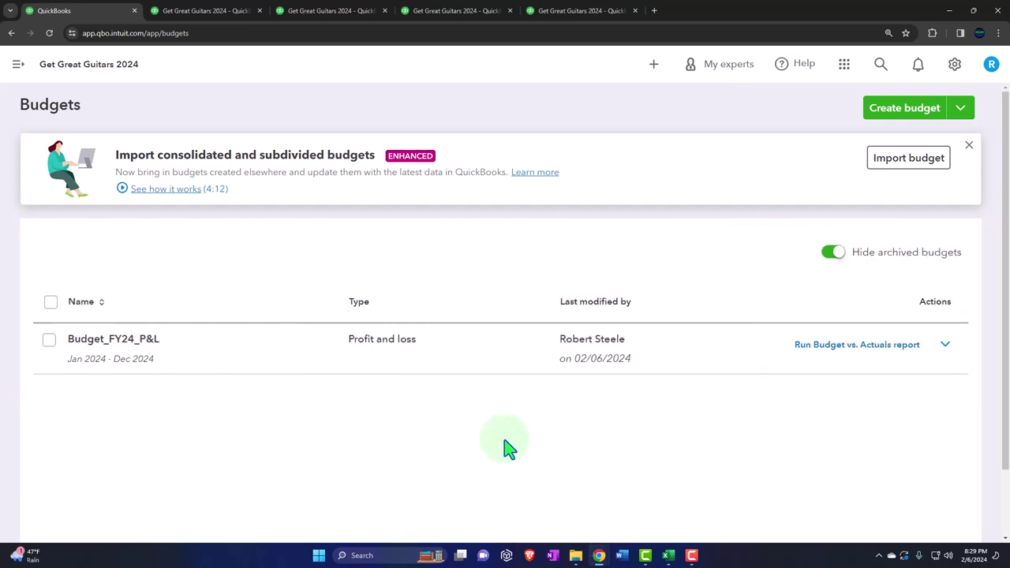
pyautogui.click(583, 19)
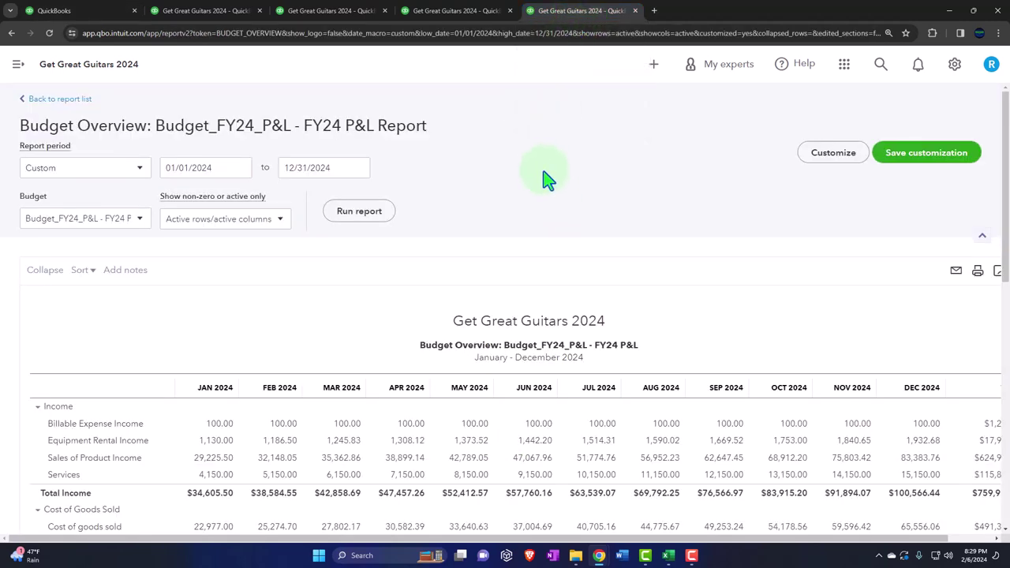
# - Set the Budget Overview report to show all rows and run it
pyautogui.click(273, 223)
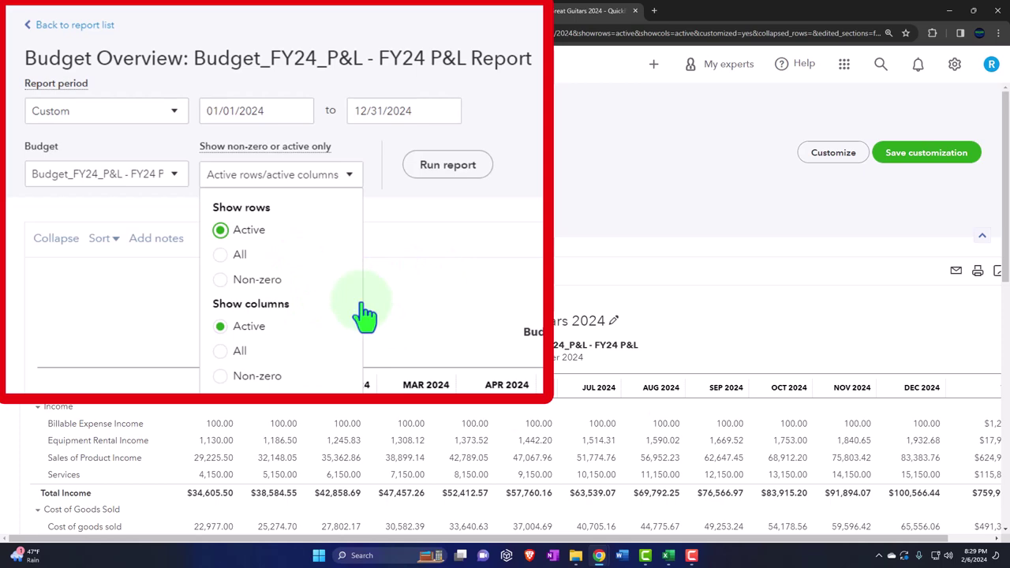
pyautogui.click(221, 254)
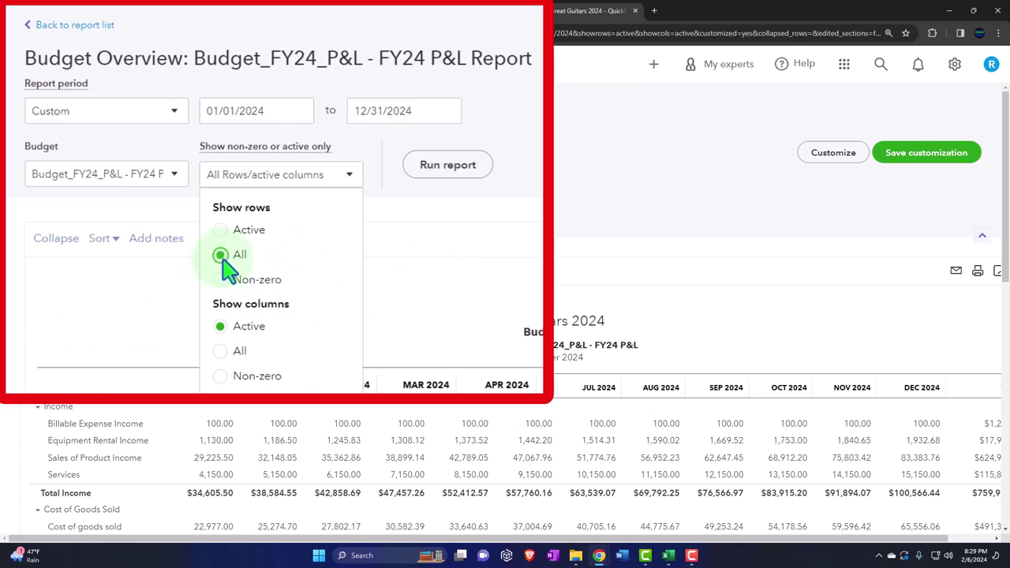
pyautogui.click(357, 213)
# - Examine the all-rows Budget Overview report from the income accounts down through the expense accounts
pyautogui.scroll(-2, 355, 219)
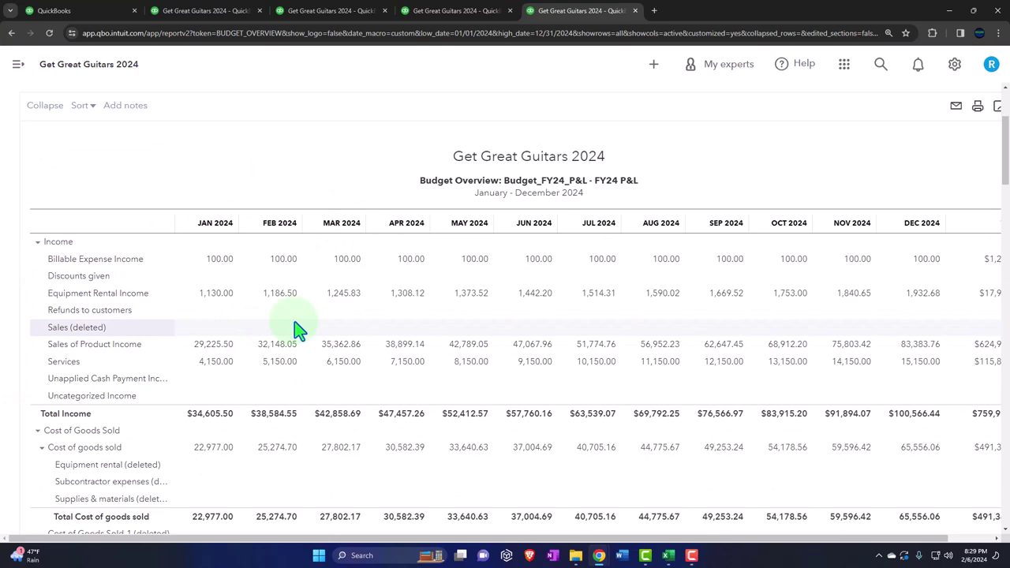
pyautogui.scroll(-1, 298, 330)
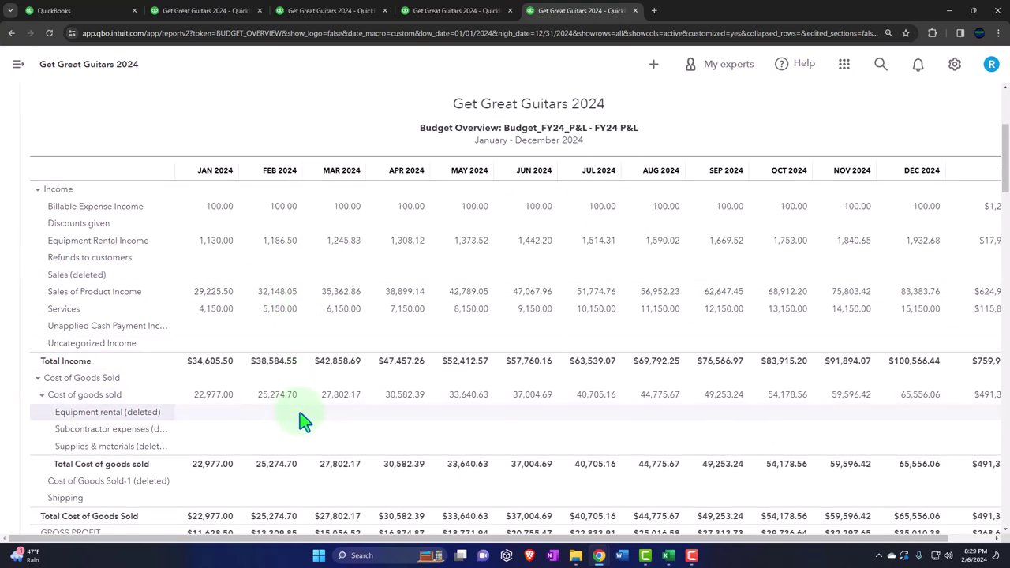
pyautogui.scroll(-2, 305, 420)
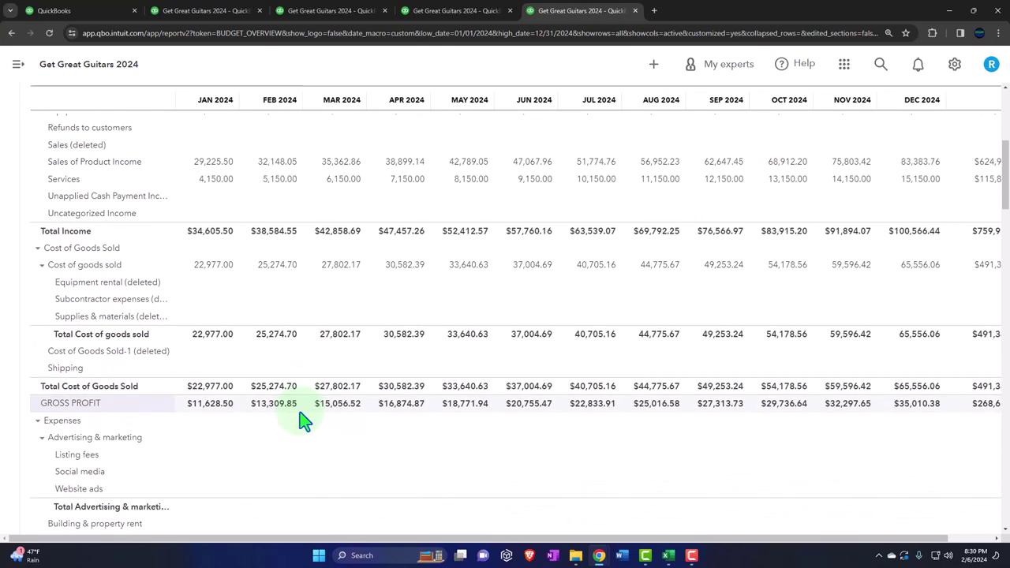
pyautogui.scroll(-2, 305, 421)
pyautogui.scroll(-2, 305, 421)
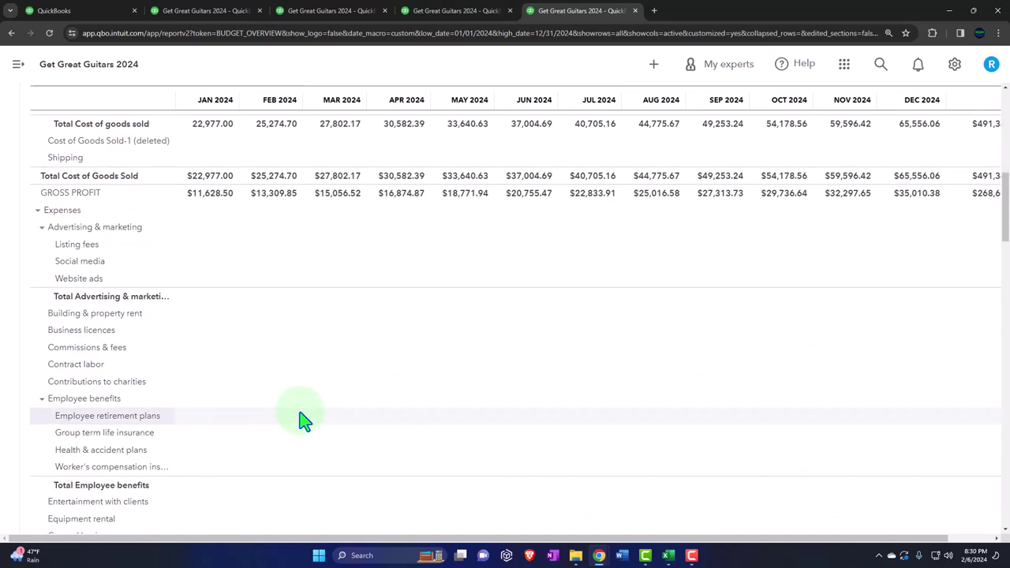
pyautogui.scroll(-12, 305, 421)
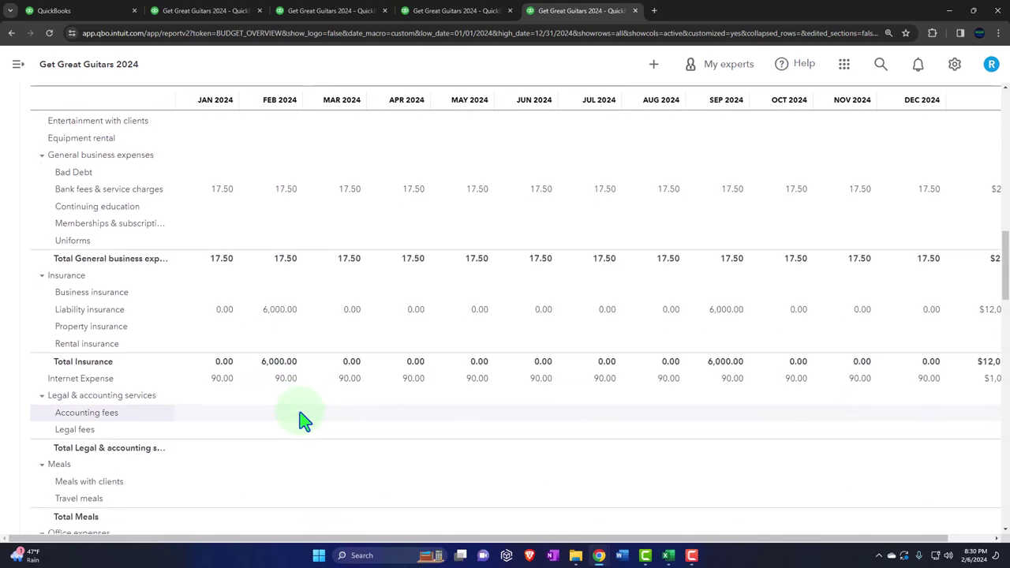
pyautogui.scroll(-12, 304, 420)
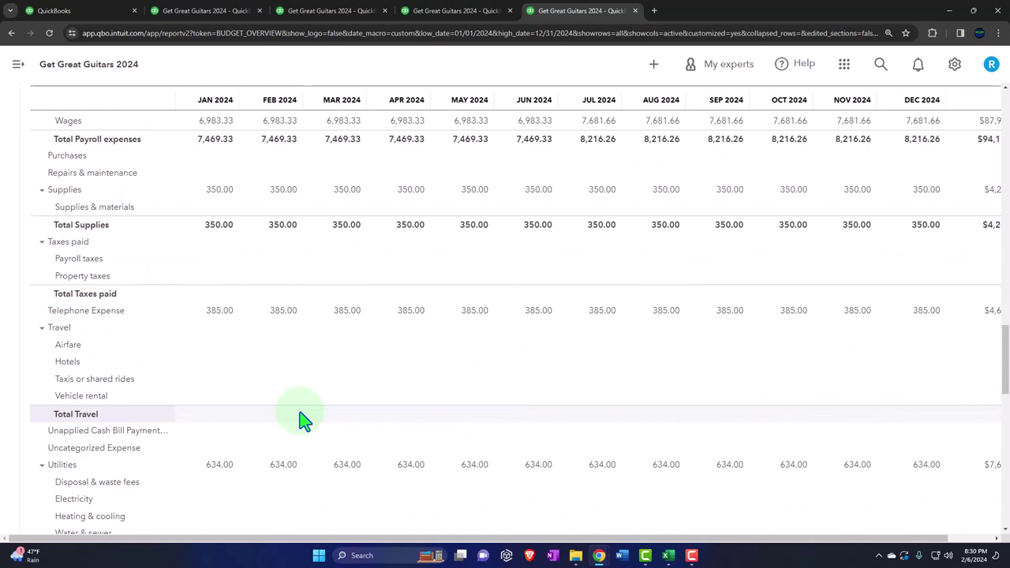
pyautogui.scroll(20, 305, 420)
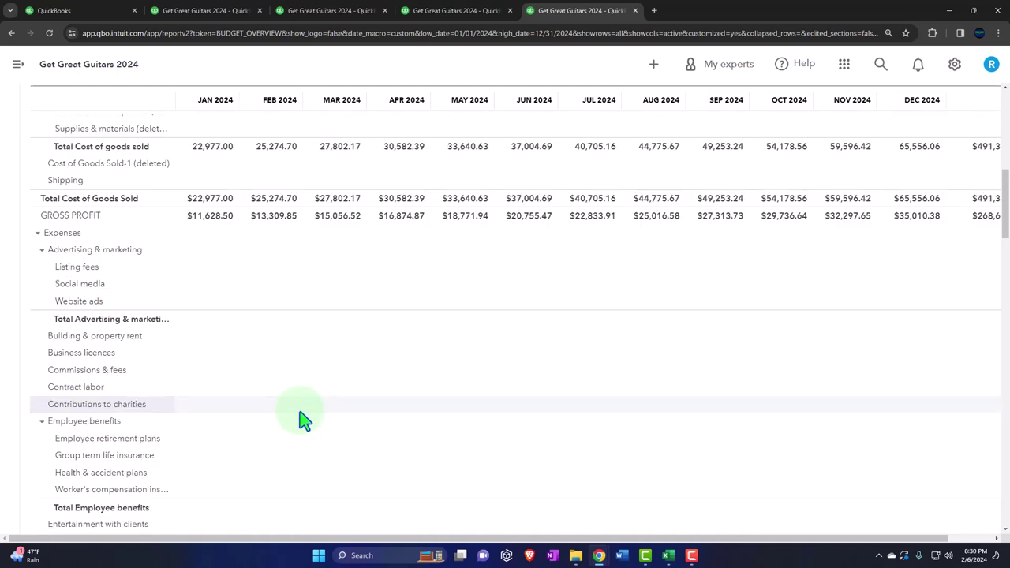
# - Set the Budget Overview report's rows back to Active and run it again
pyautogui.scroll(1, 305, 421)
pyautogui.click(277, 221)
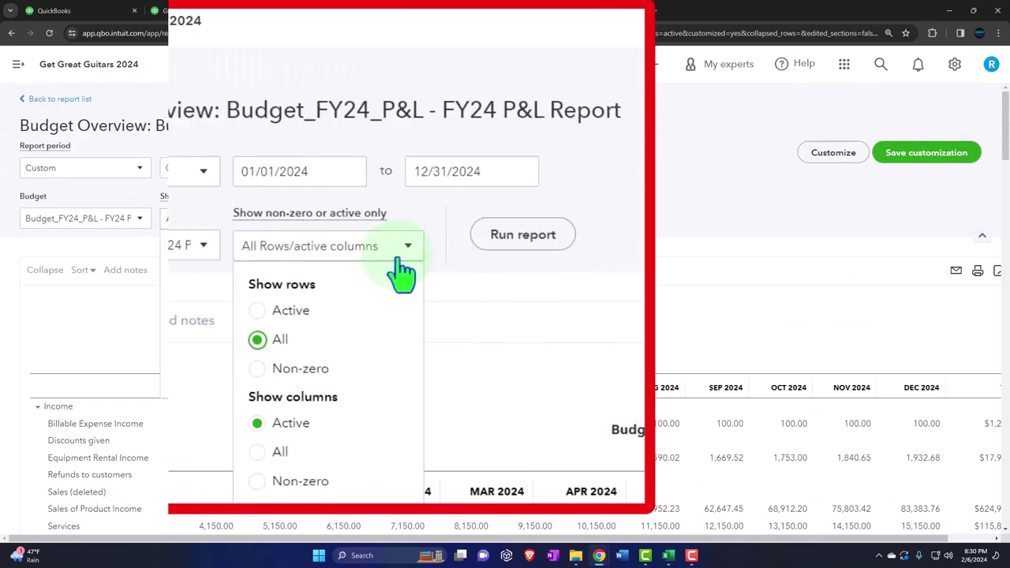
pyautogui.click(259, 311)
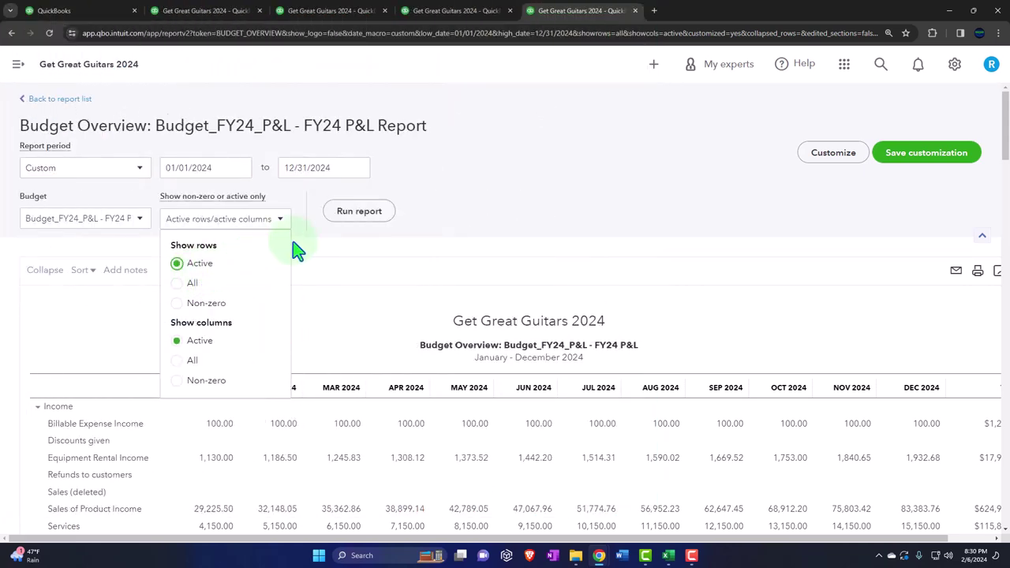
pyautogui.click(358, 222)
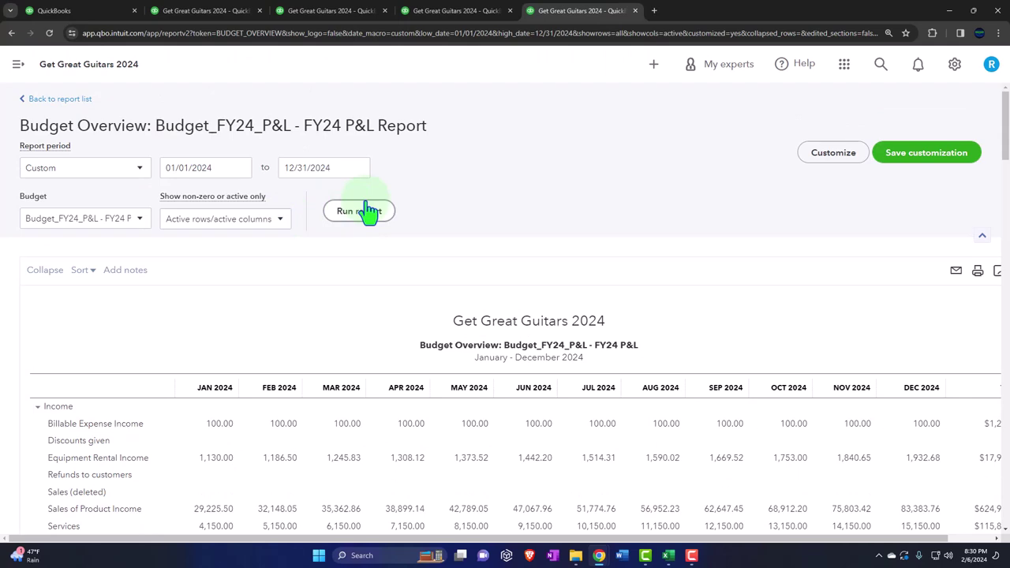
pyautogui.click(368, 213)
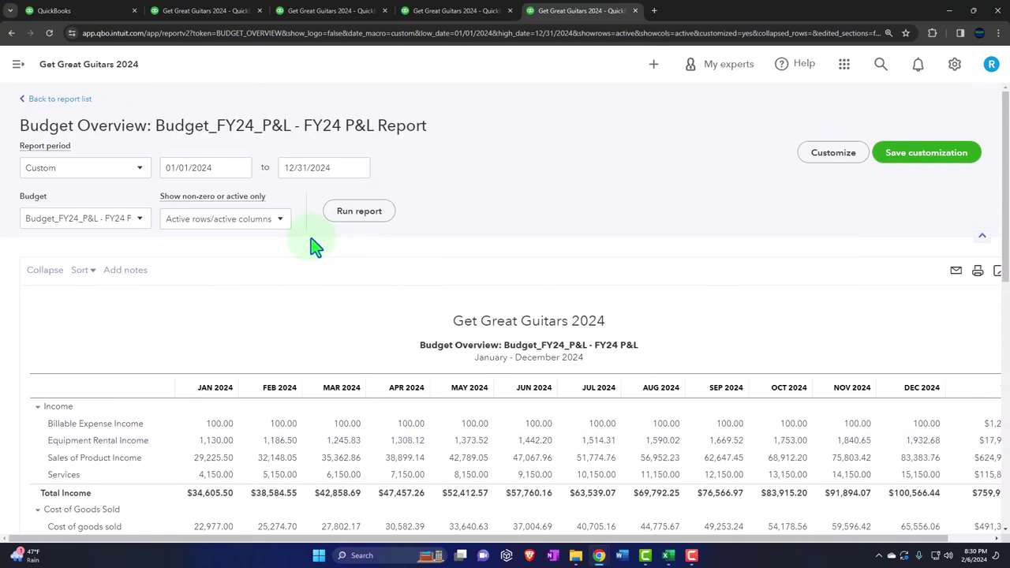
# - Customize the Budget Overview report to omit cents and show negative numbers as (100) in red
pyautogui.click(822, 162)
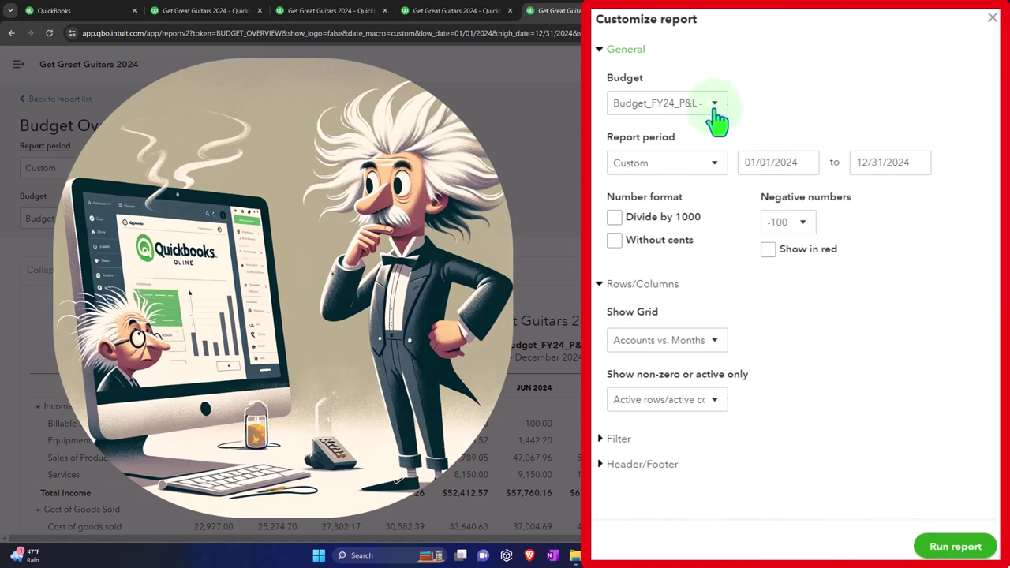
pyautogui.click(615, 241)
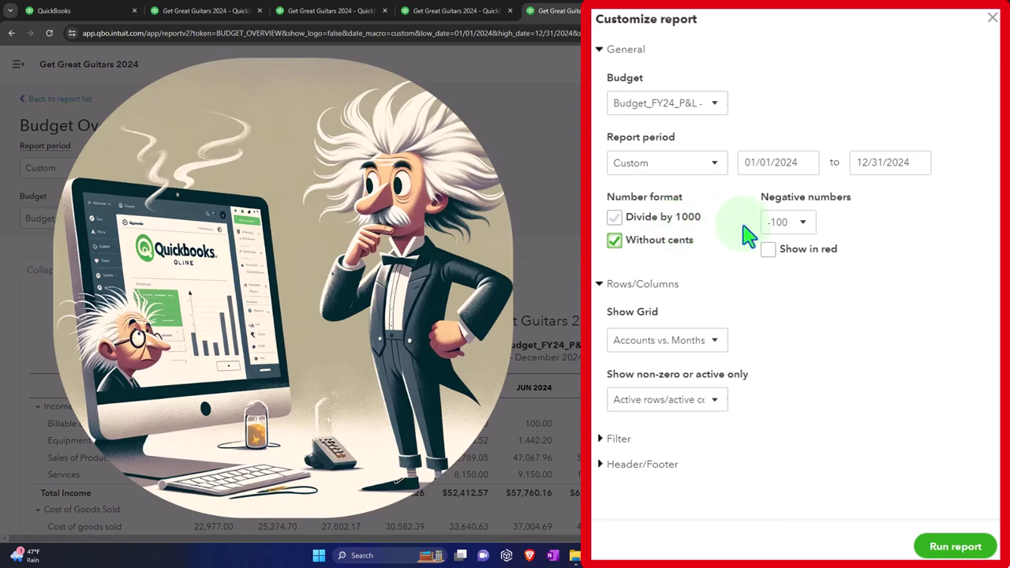
pyautogui.click(803, 224)
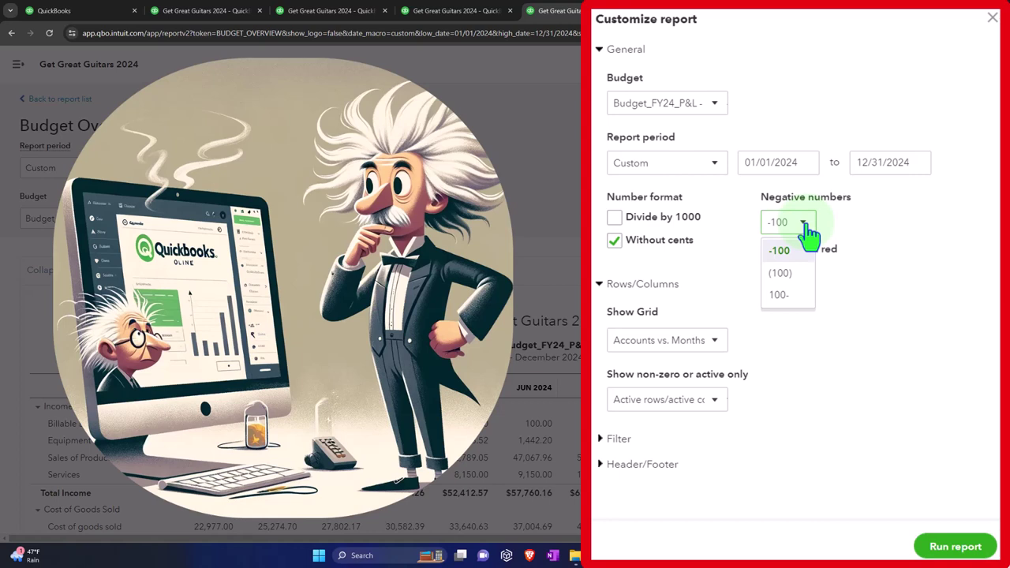
pyautogui.click(796, 274)
pyautogui.click(768, 249)
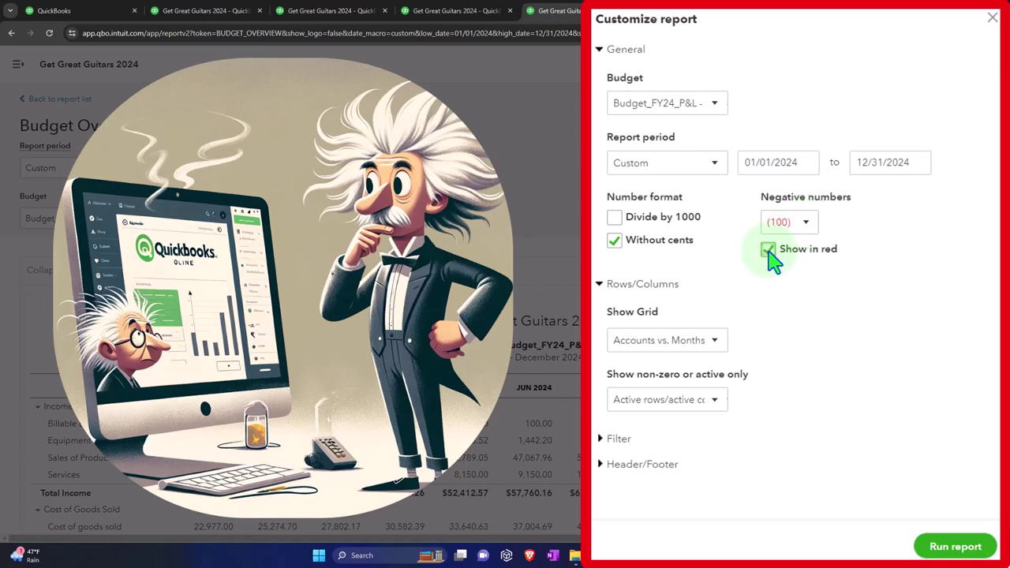
# - Review the available Show Grid layouts and the Account filter choices in the Budget Overview report customization
pyautogui.click(714, 347)
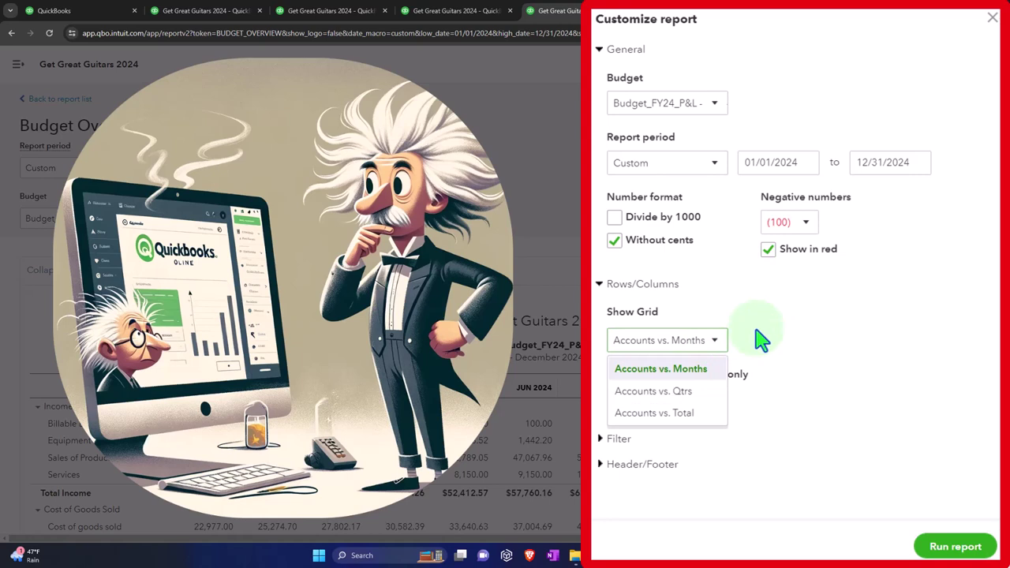
pyautogui.click(782, 429)
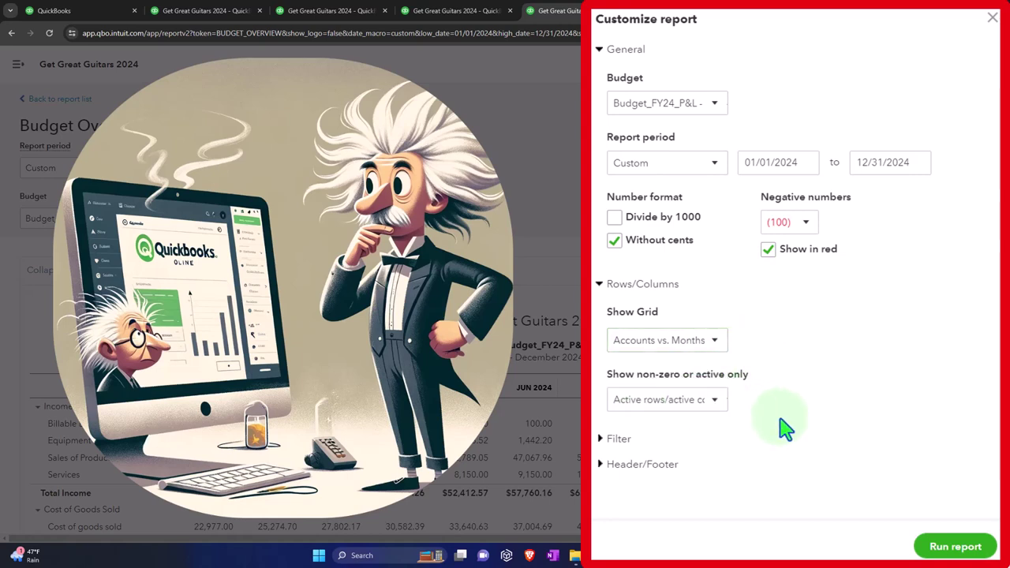
pyautogui.click(606, 440)
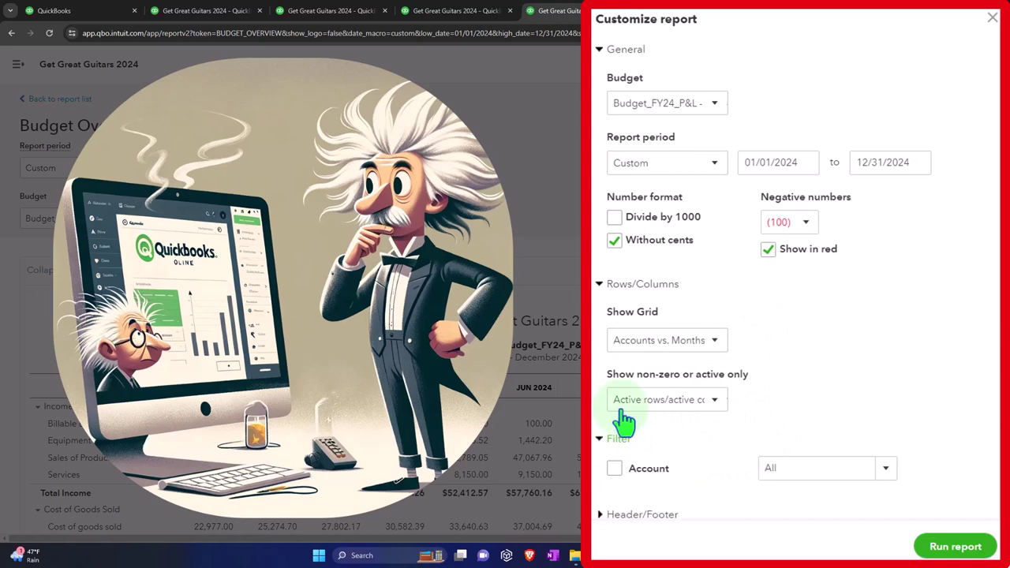
pyautogui.click(895, 462)
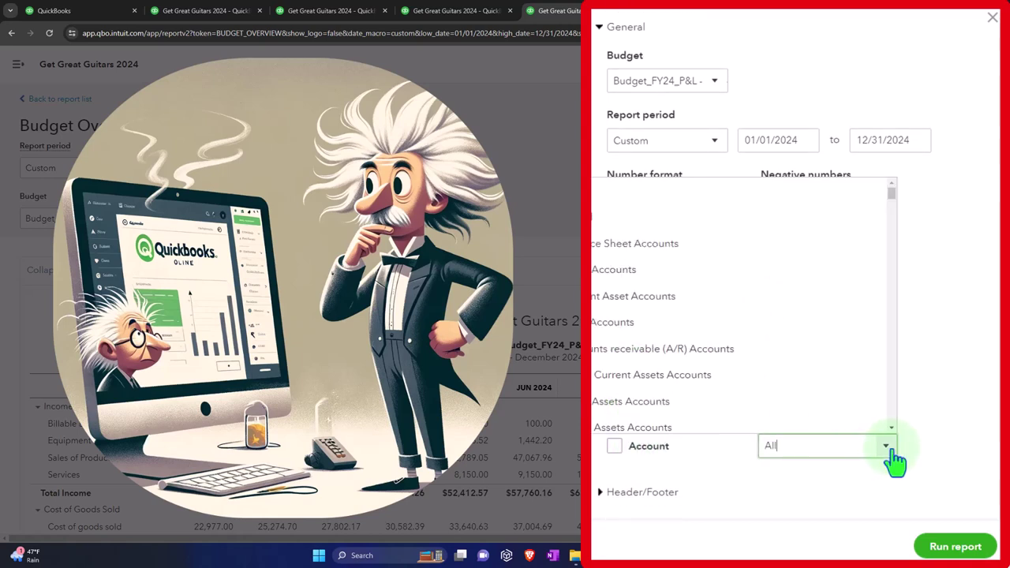
pyautogui.click(932, 356)
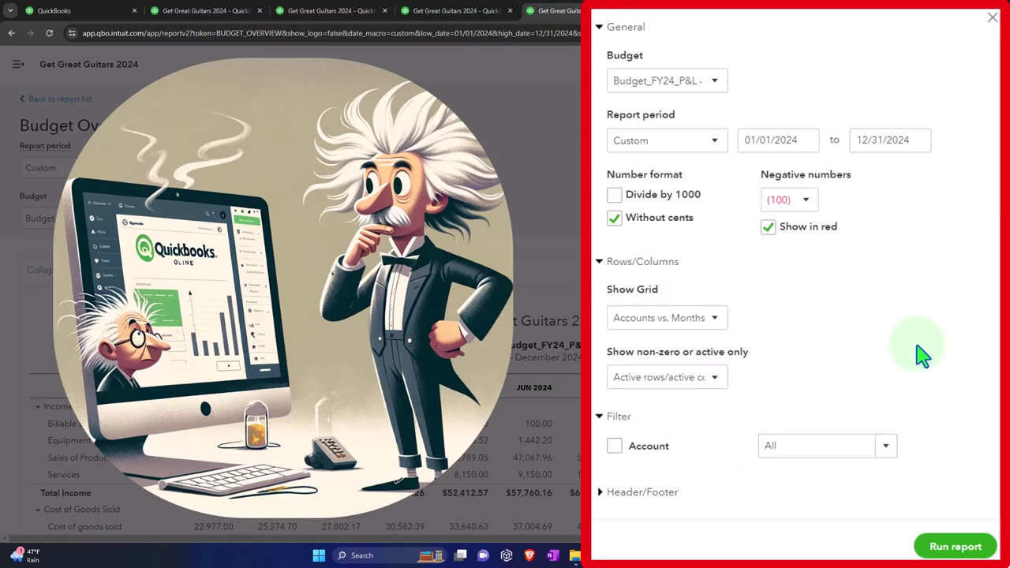
# - Customize the report's header and footer to show the logo and omit the time prepared, and run the report
pyautogui.click(603, 493)
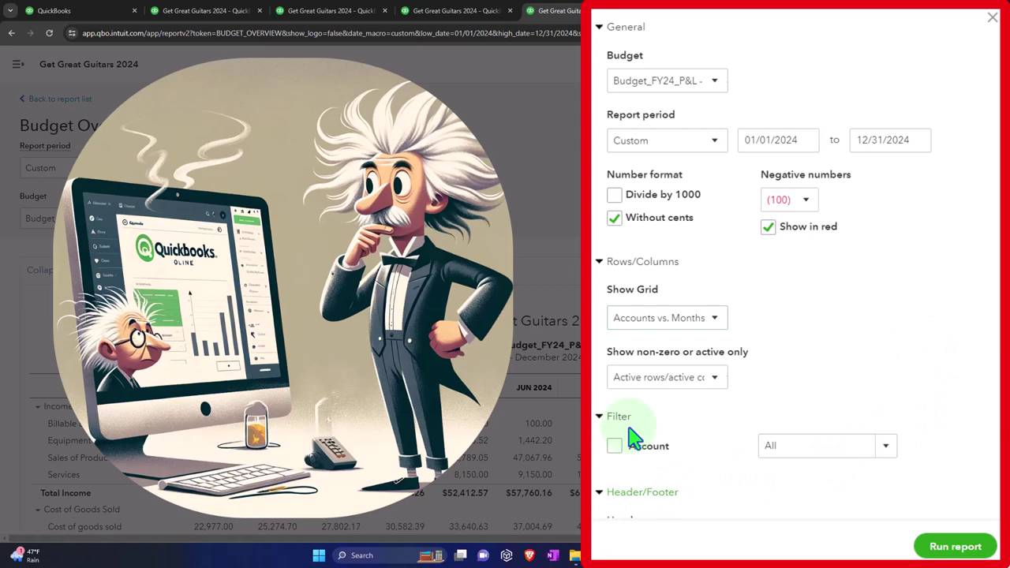
pyautogui.scroll(-4, 638, 405)
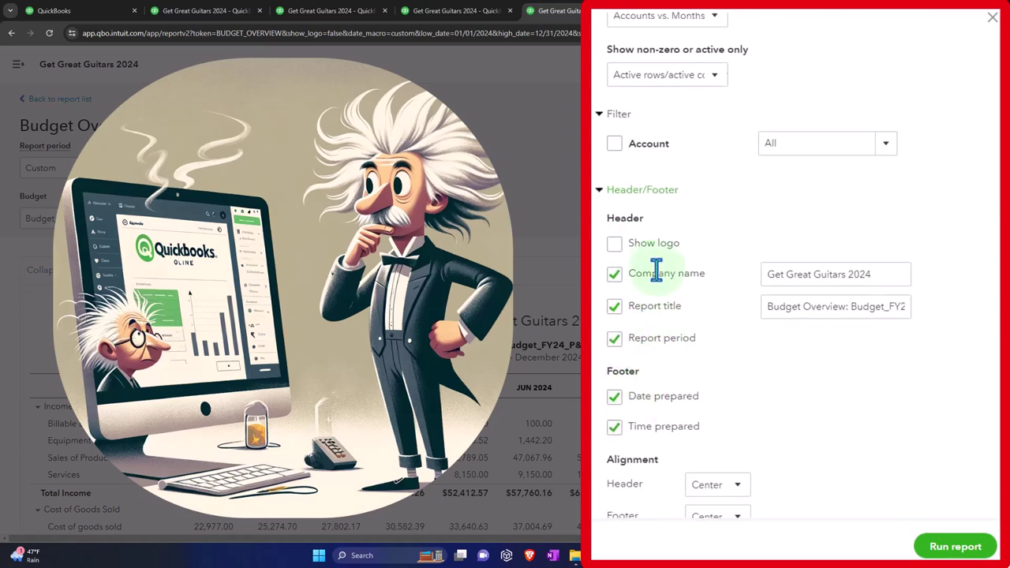
pyautogui.click(617, 245)
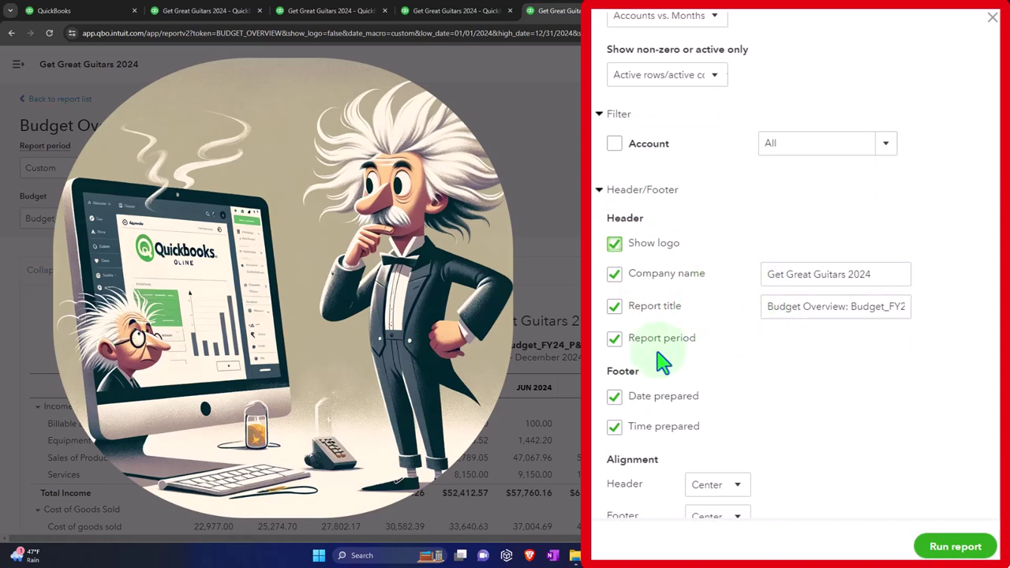
pyautogui.scroll(-1, 661, 362)
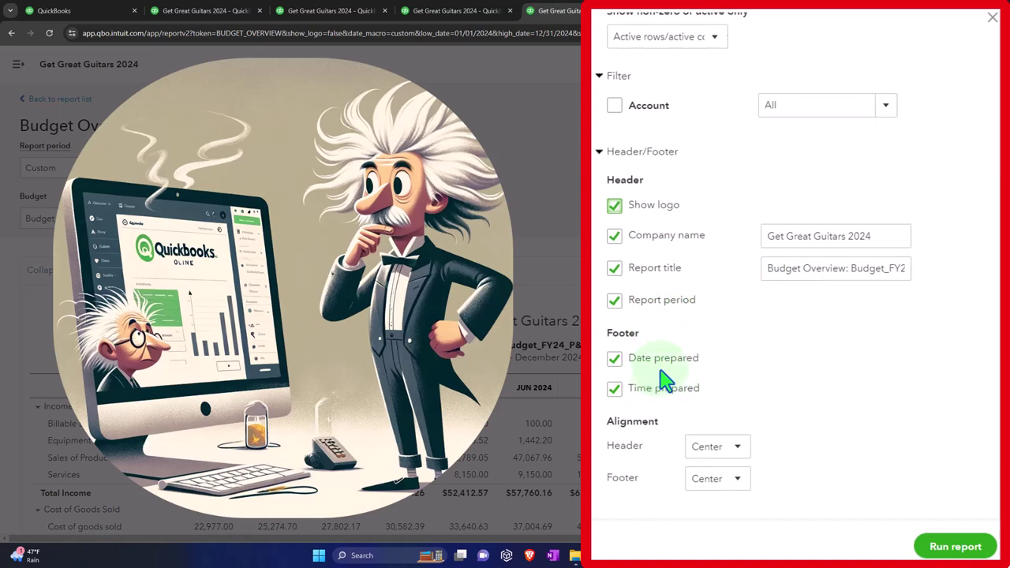
pyautogui.click(621, 392)
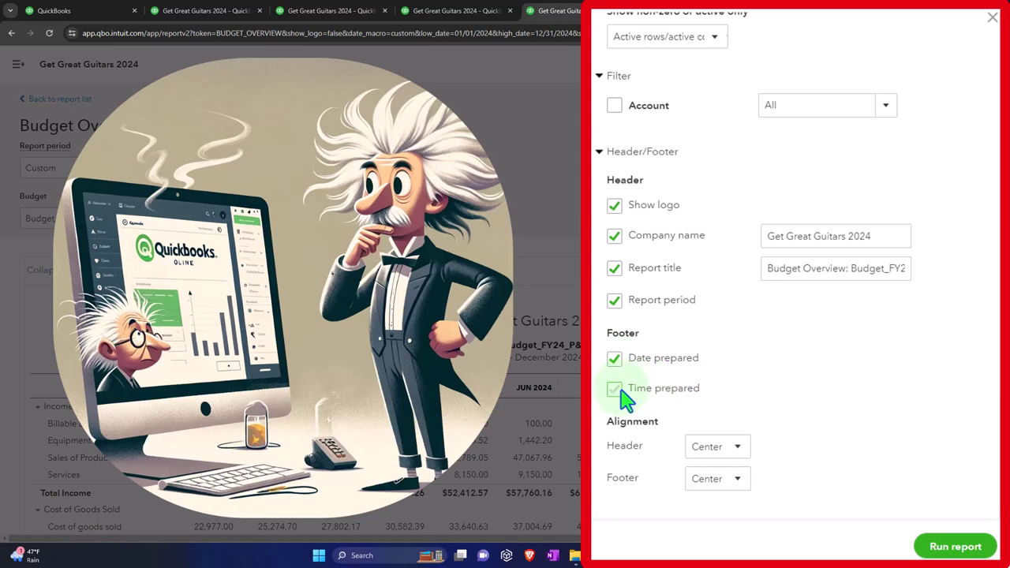
pyautogui.click(734, 455)
pyautogui.click(734, 455)
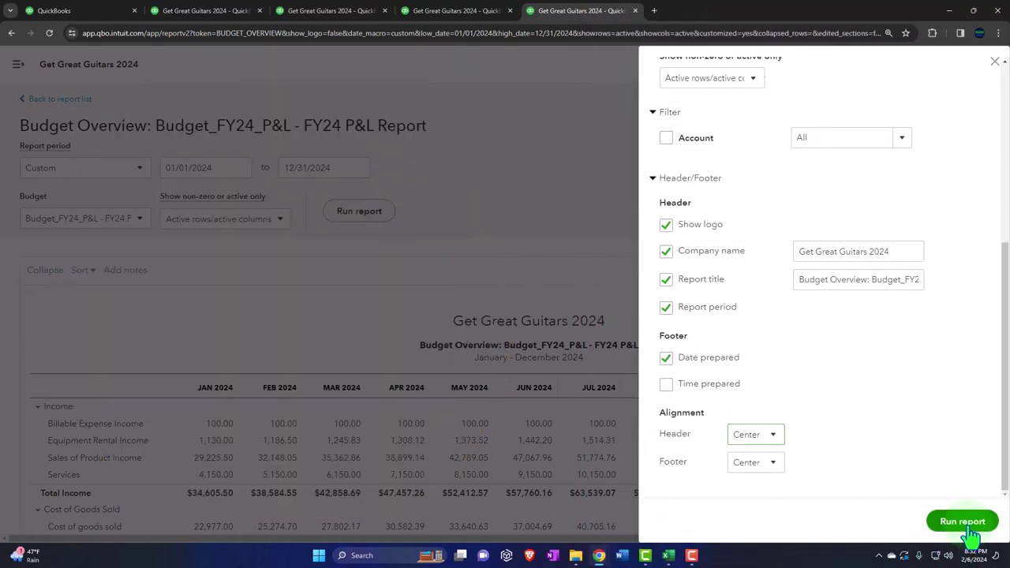
pyautogui.click(967, 525)
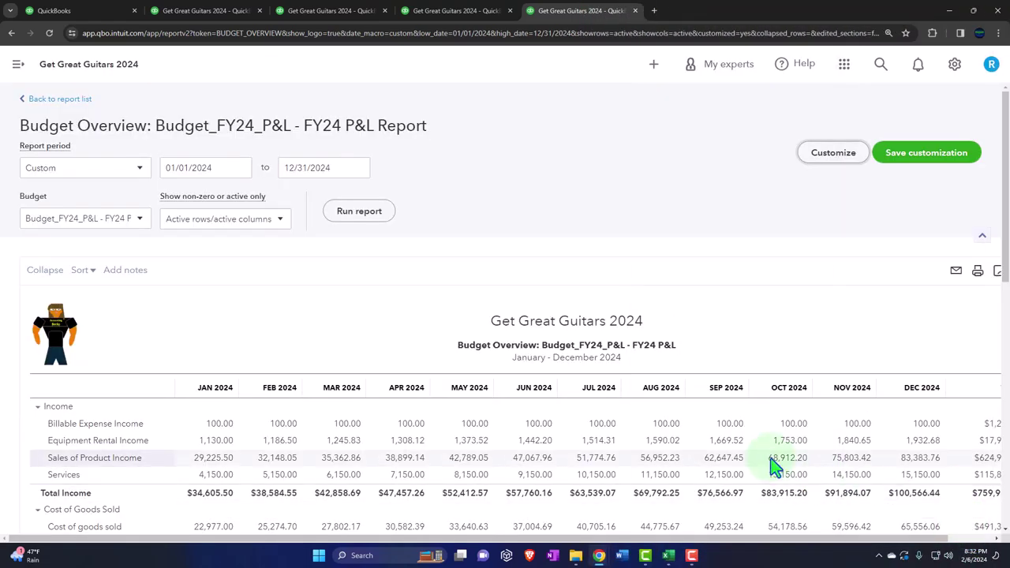
# - Collapse the Income, Cost of Goods Sold, Expenses and Other Expenses sections of the Budget Overview report
pyautogui.scroll(-3, 750, 450)
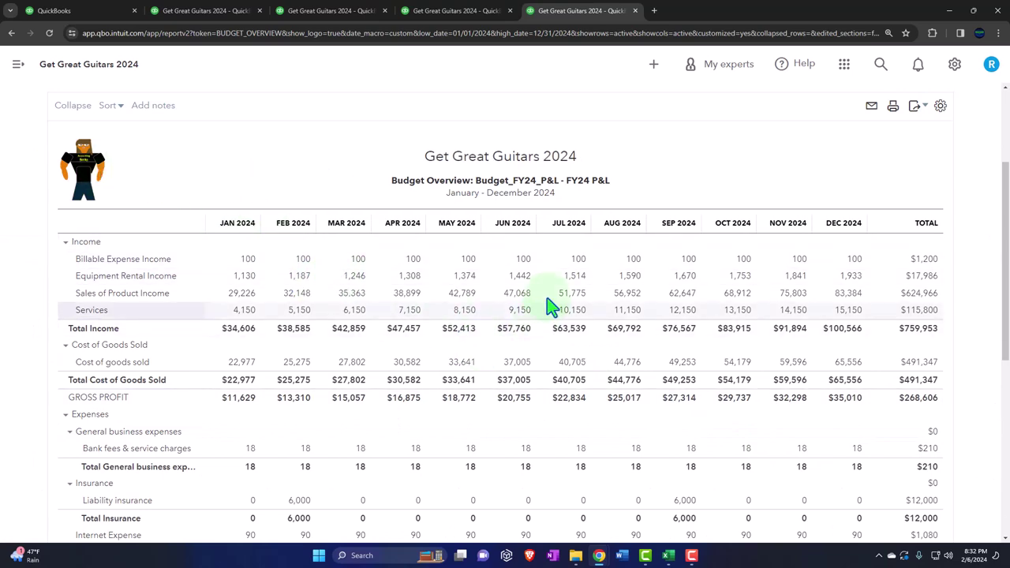
pyautogui.scroll(-3, 548, 298)
pyautogui.scroll(-4, 551, 296)
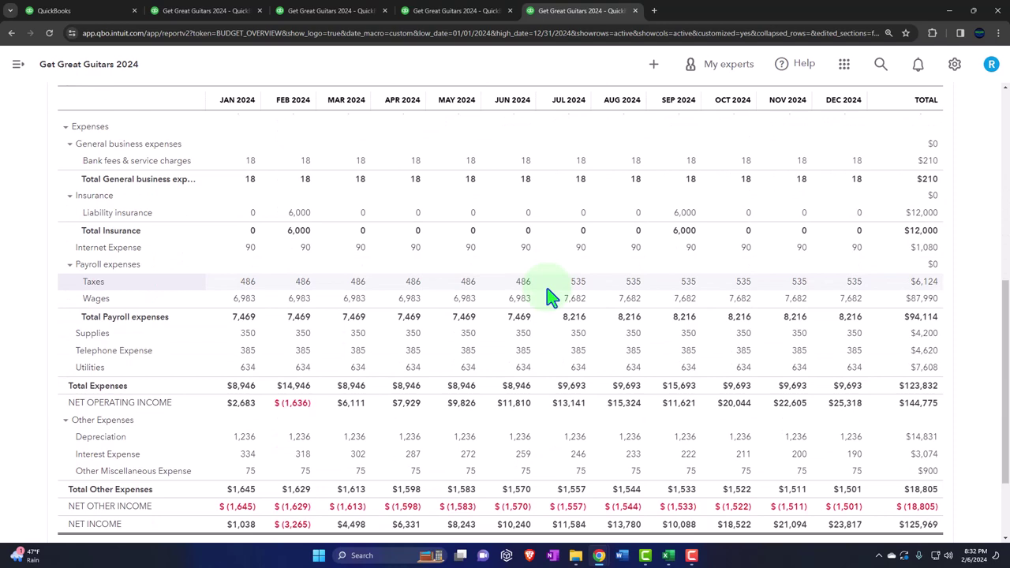
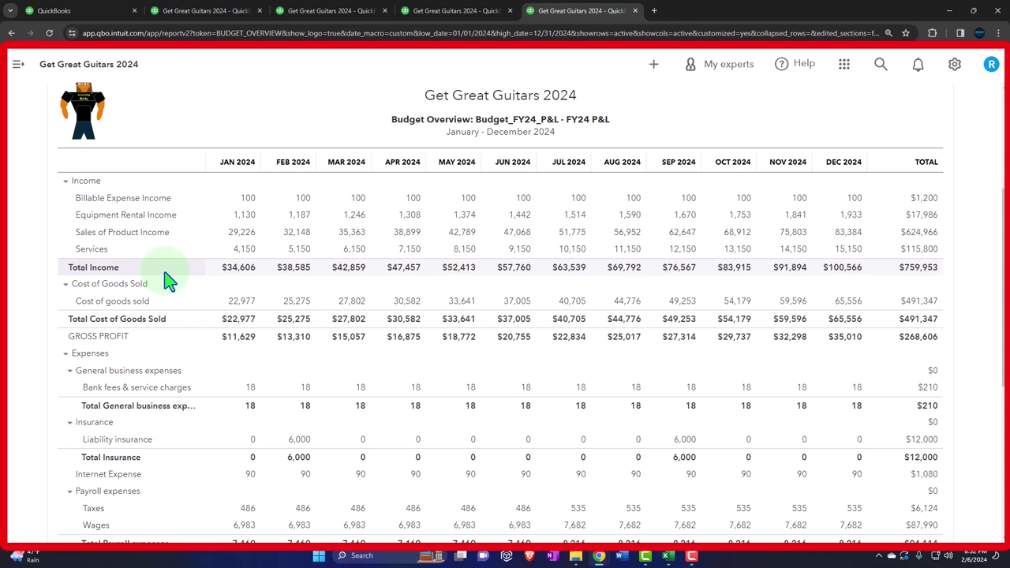
pyautogui.click(67, 188)
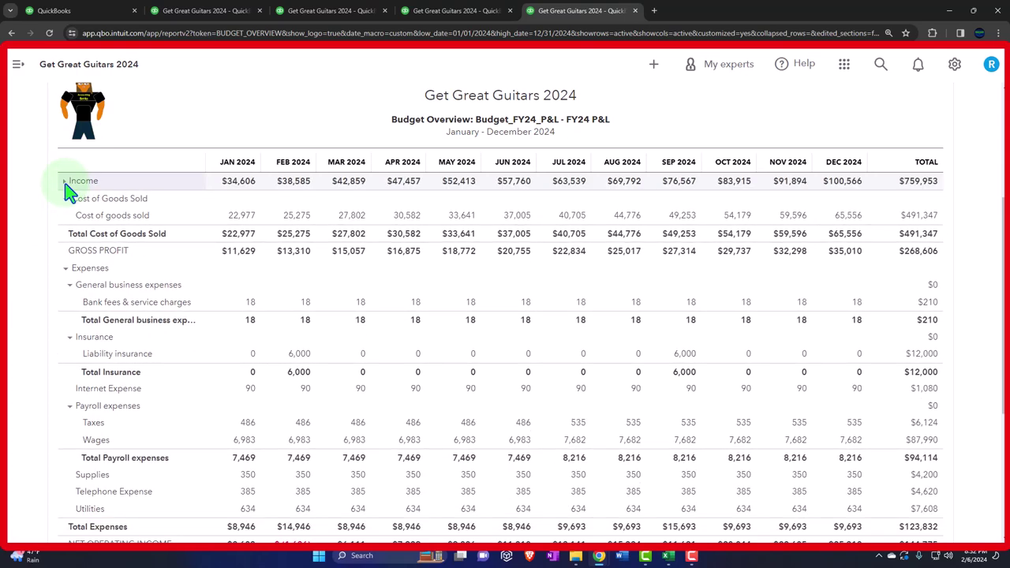
pyautogui.click(64, 198)
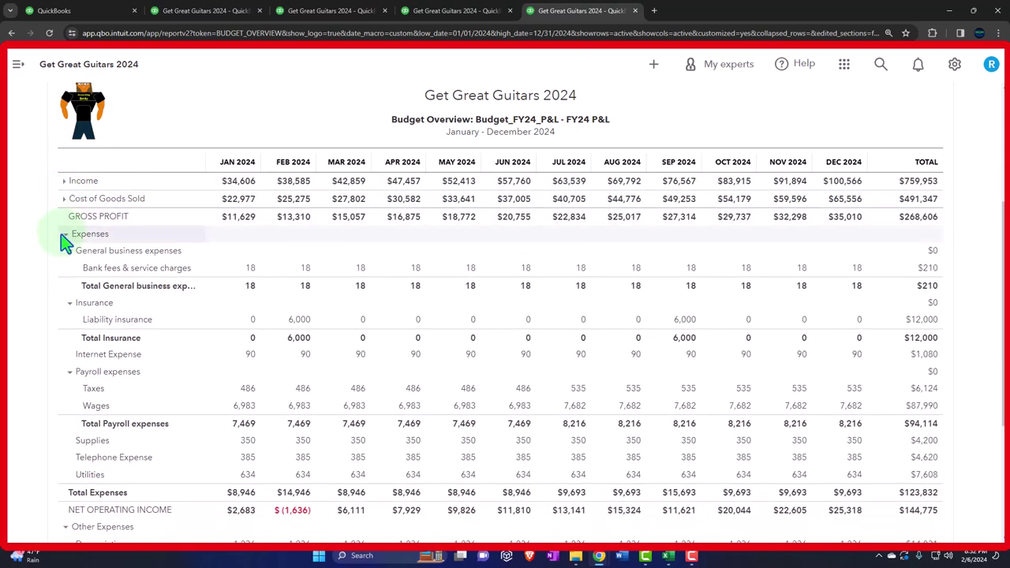
pyautogui.click(64, 236)
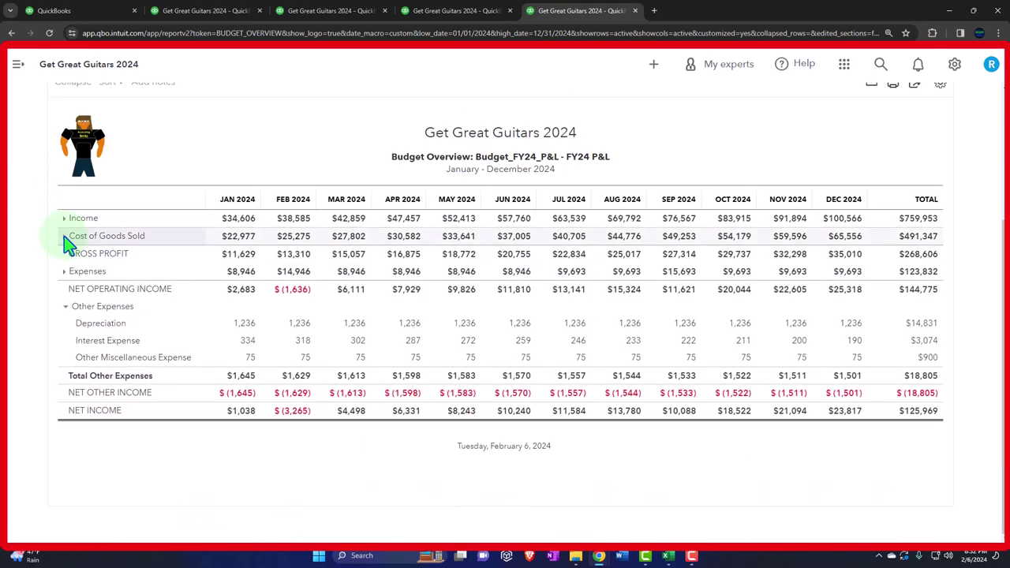
pyautogui.click(67, 307)
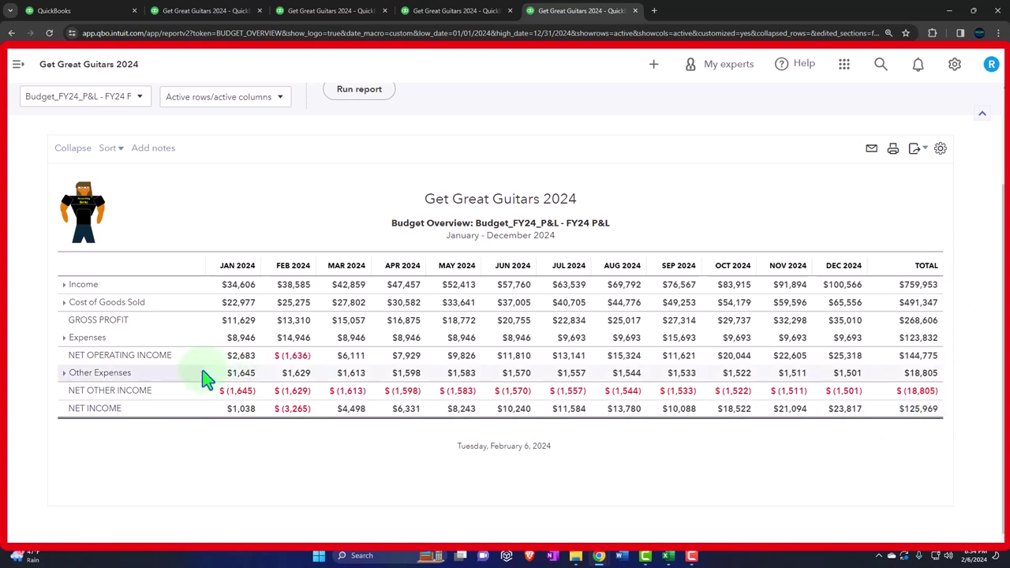
# - Expand the Income, Cost of Goods Sold, Expenses and Other Expenses sections of the Budget Overview report again
pyautogui.click(64, 286)
pyautogui.scroll(-1, 65, 316)
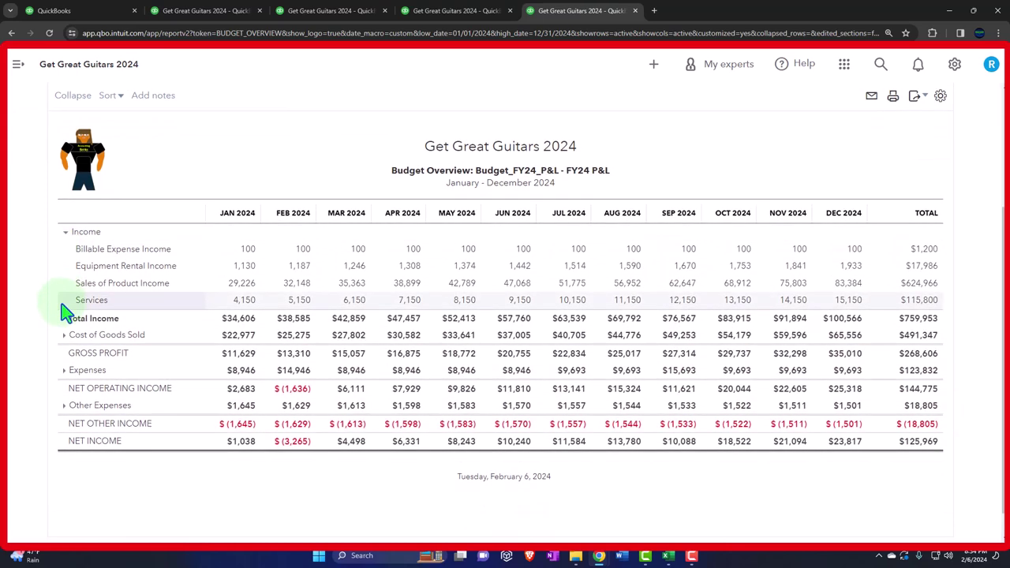
pyautogui.click(62, 337)
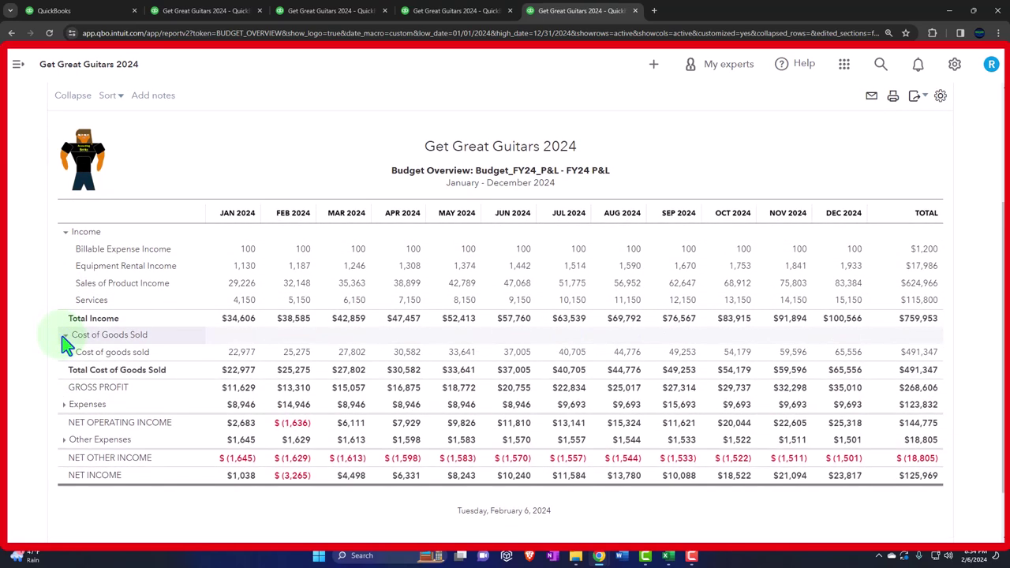
pyautogui.click(64, 406)
pyautogui.scroll(-5, 68, 418)
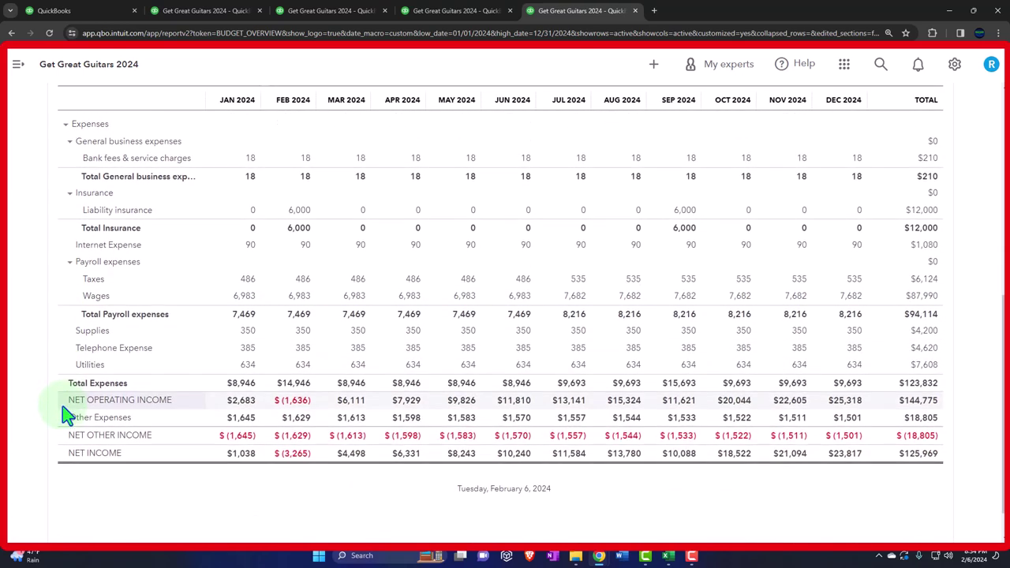
pyautogui.click(65, 411)
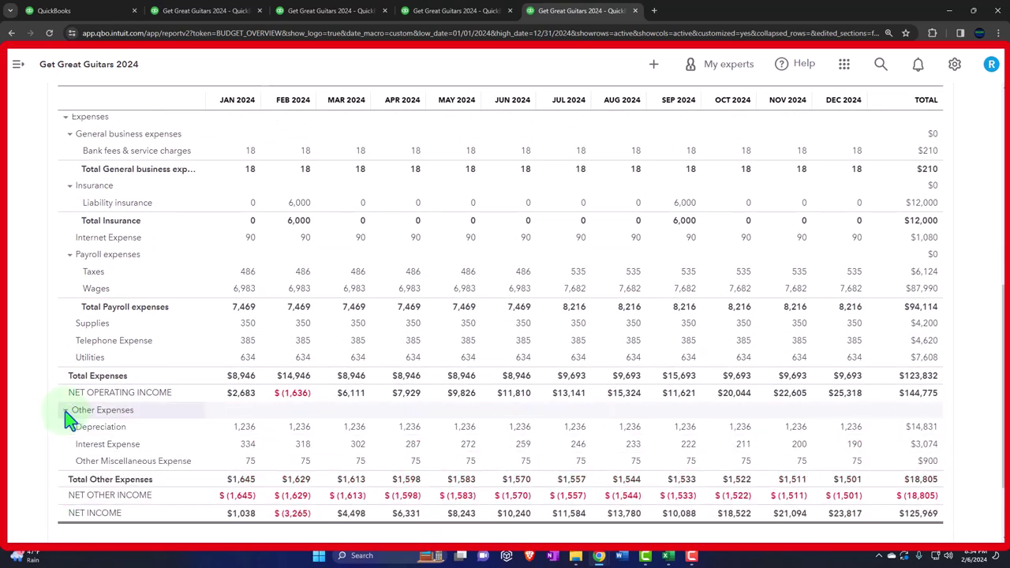
# - Duplicate the browser tab that holds the customized Budget Overview report
pyautogui.scroll(5, 67, 420)
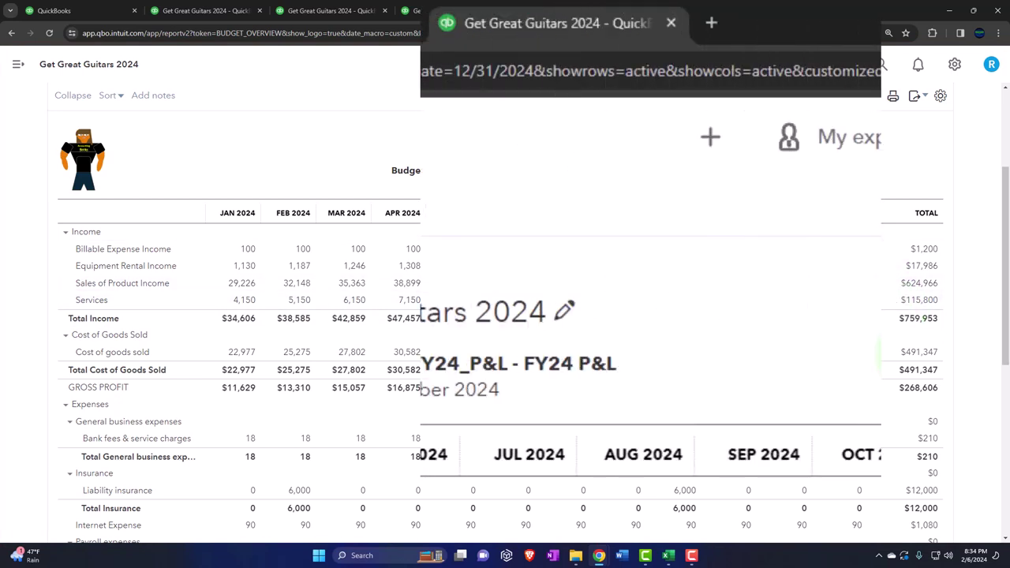
pyautogui.rightClick(554, 25)
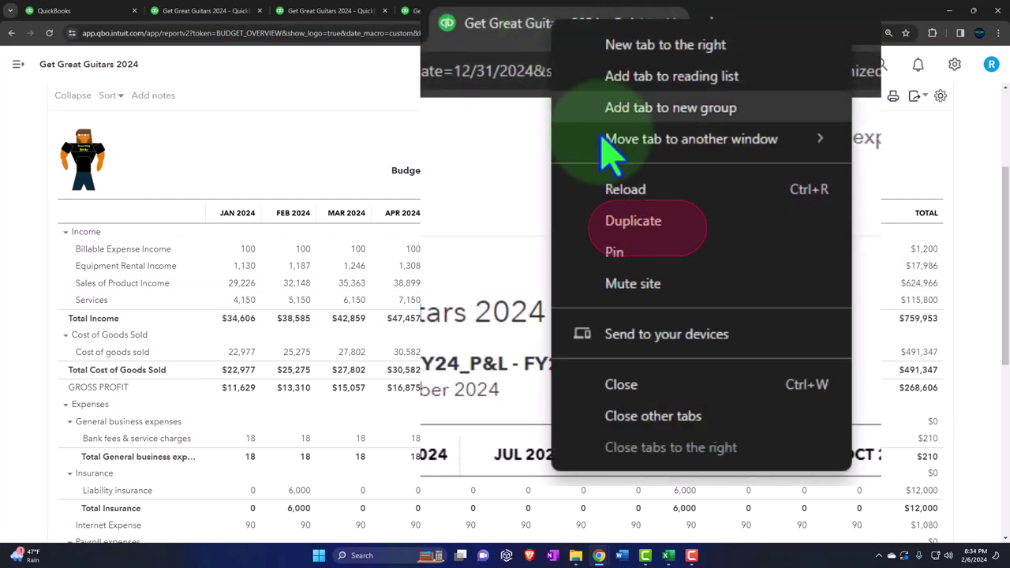
pyautogui.click(624, 214)
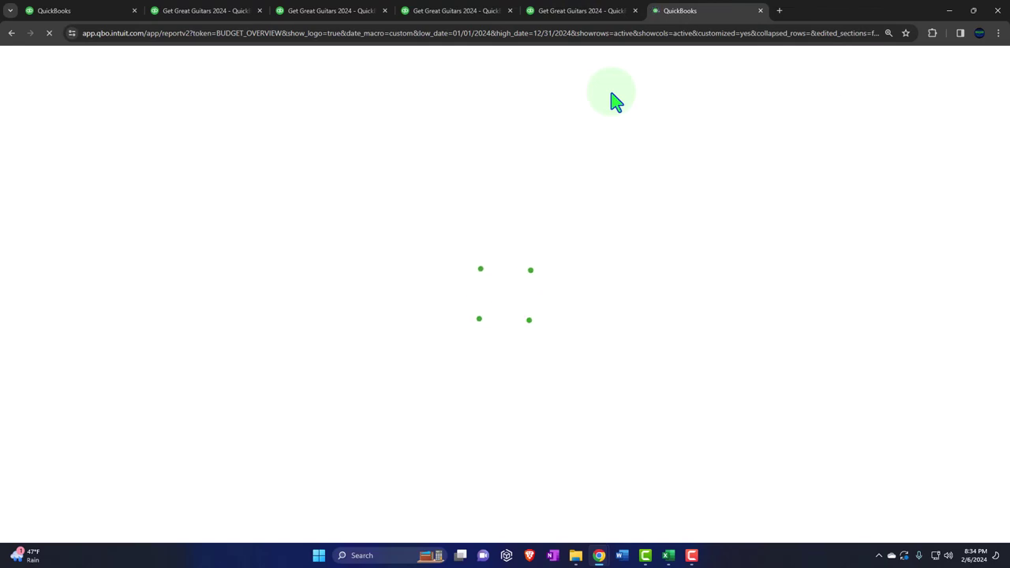
pyautogui.scroll(-2, 297, 239)
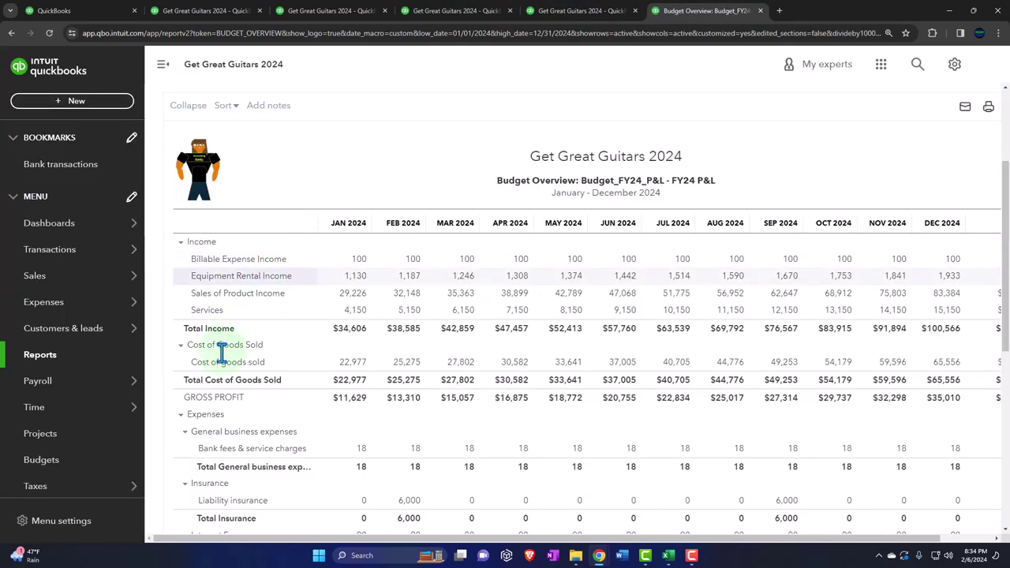
# - Find the Budget vs. Actuals report in the report list by searching "bud", open it and hide the navigation menu
pyautogui.click(53, 358)
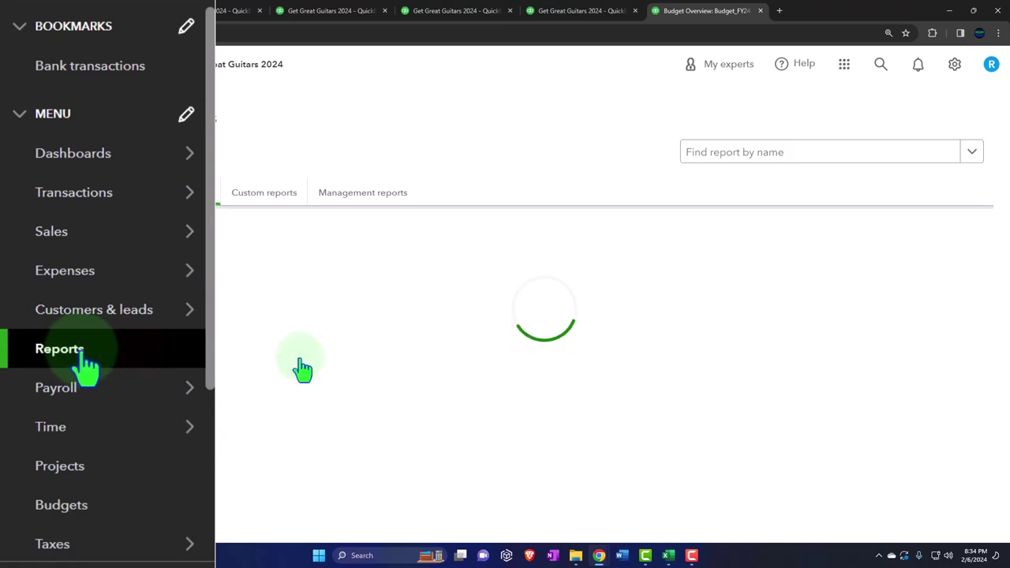
pyautogui.click(731, 156)
pyautogui.write('bud')
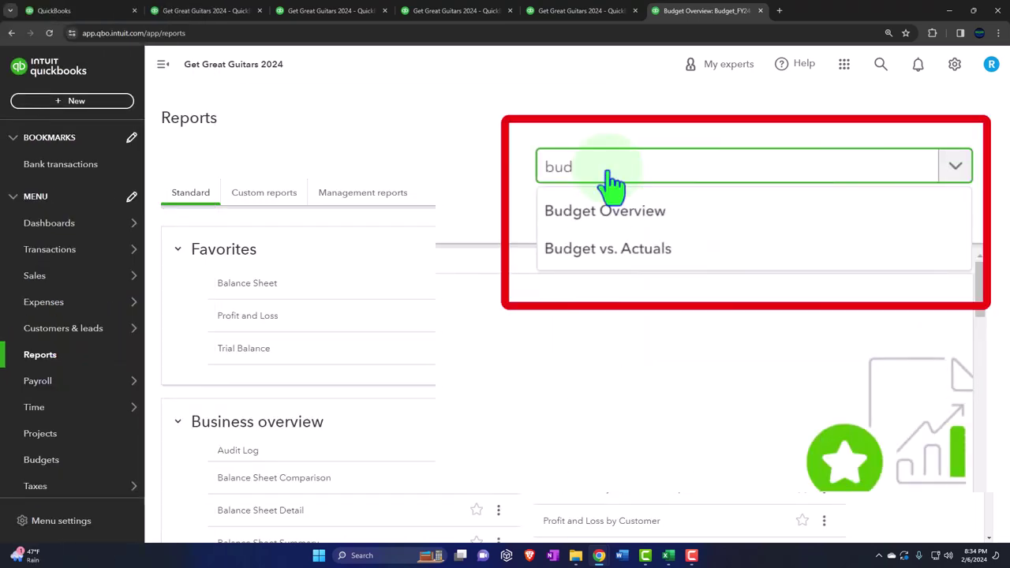
pyautogui.click(734, 212)
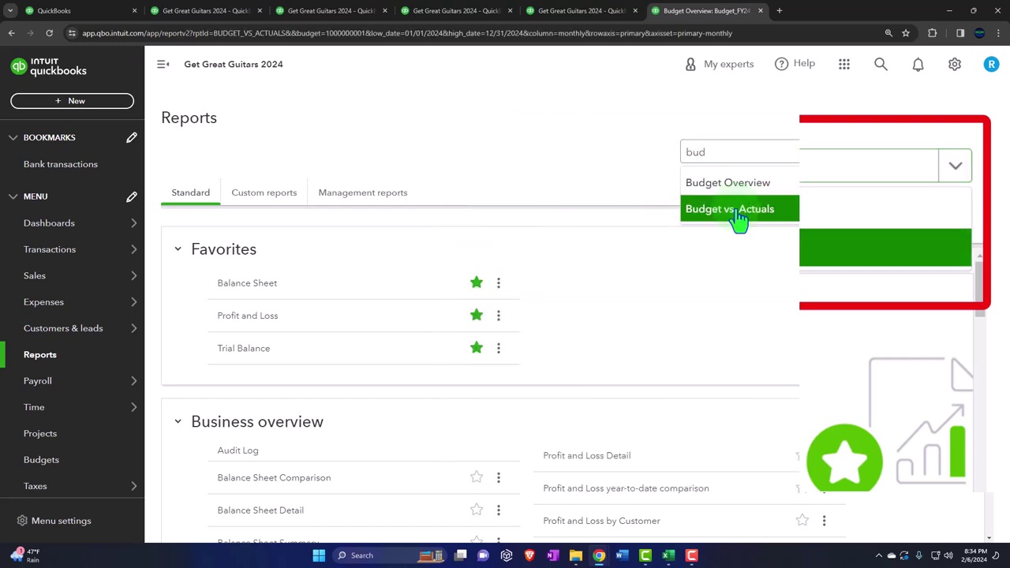
pyautogui.click(163, 67)
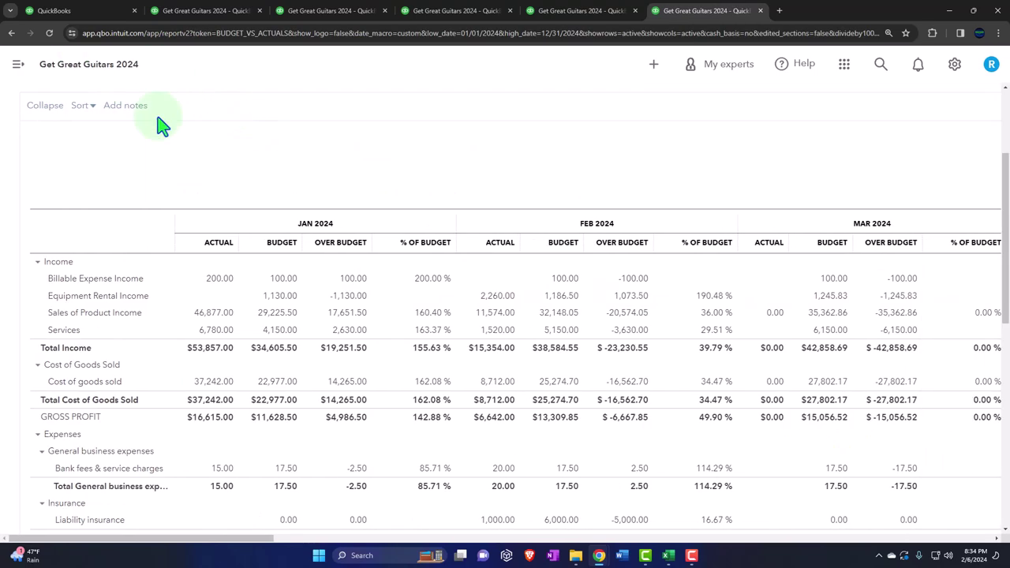
# - Examine the Budget vs. Actuals report's budget and active row/column settings and its monthly actual-versus-budget columns
pyautogui.scroll(5, 129, 316)
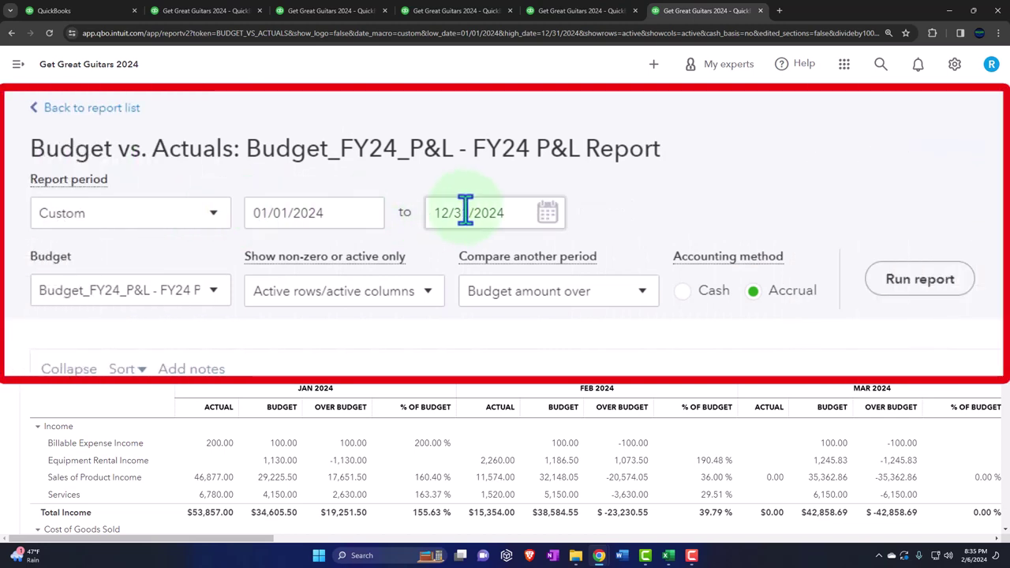
pyautogui.click(215, 294)
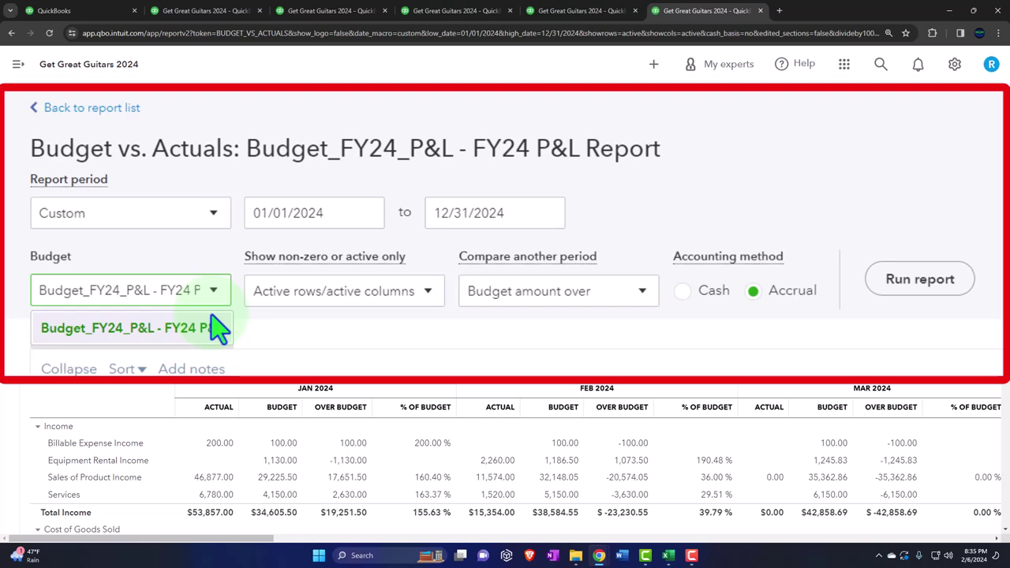
pyautogui.click(422, 296)
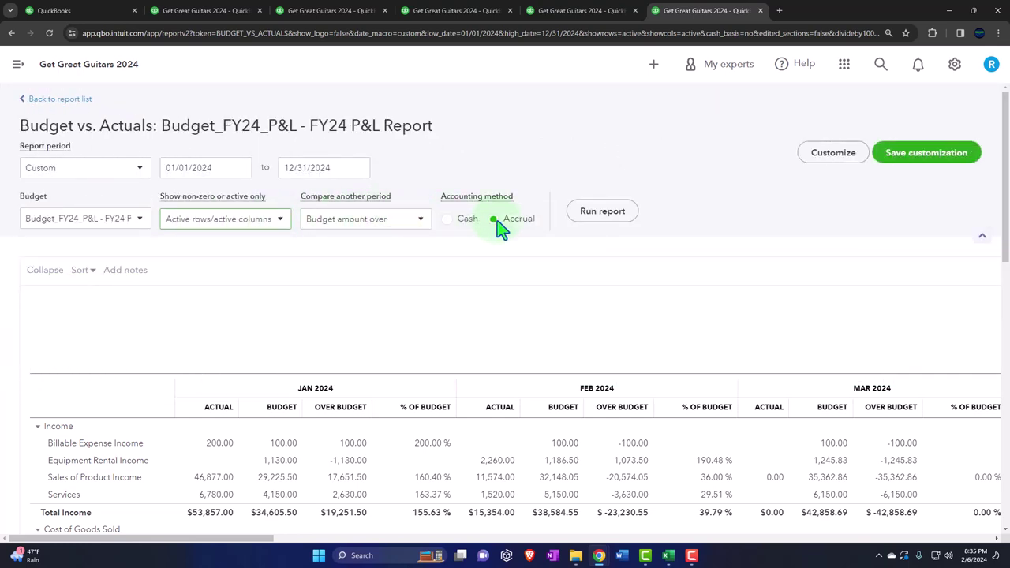
pyautogui.scroll(-2, 502, 229)
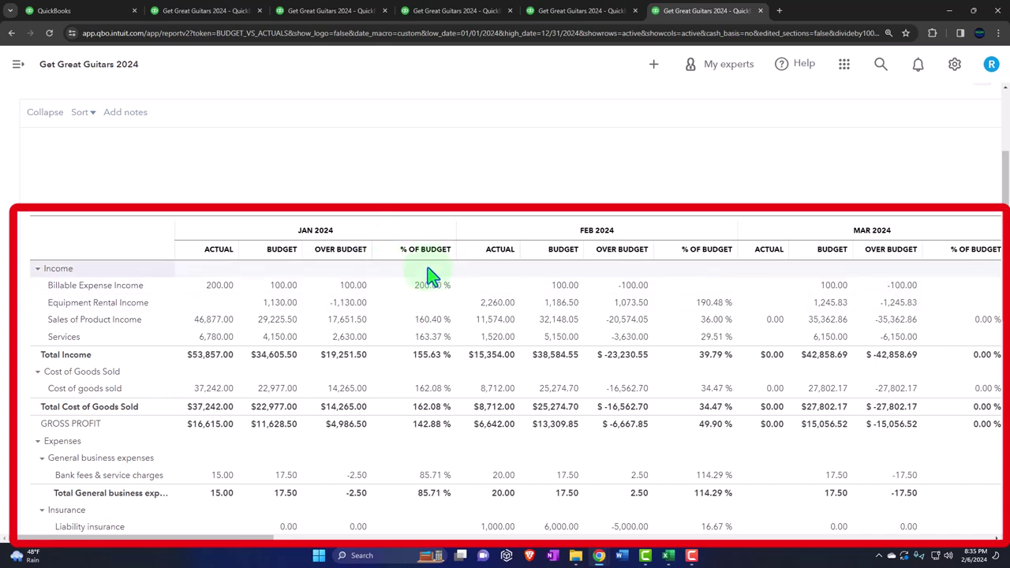
# - Set the Budget vs. Actuals report period's end date to 02/29/2024 and run the report
pyautogui.click(268, 314)
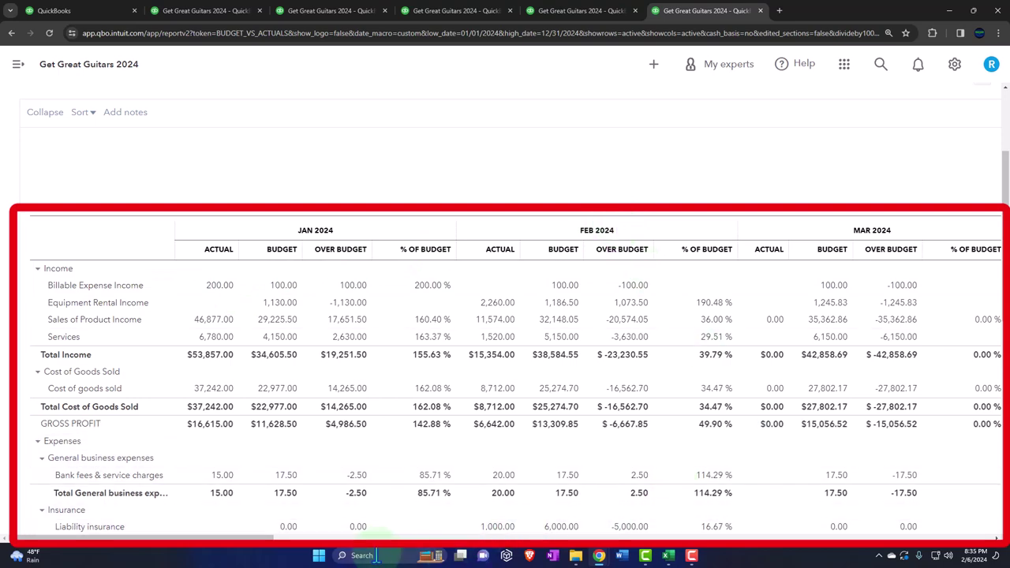
pyautogui.moveTo(258, 547); pyautogui.dragTo(361, 541)
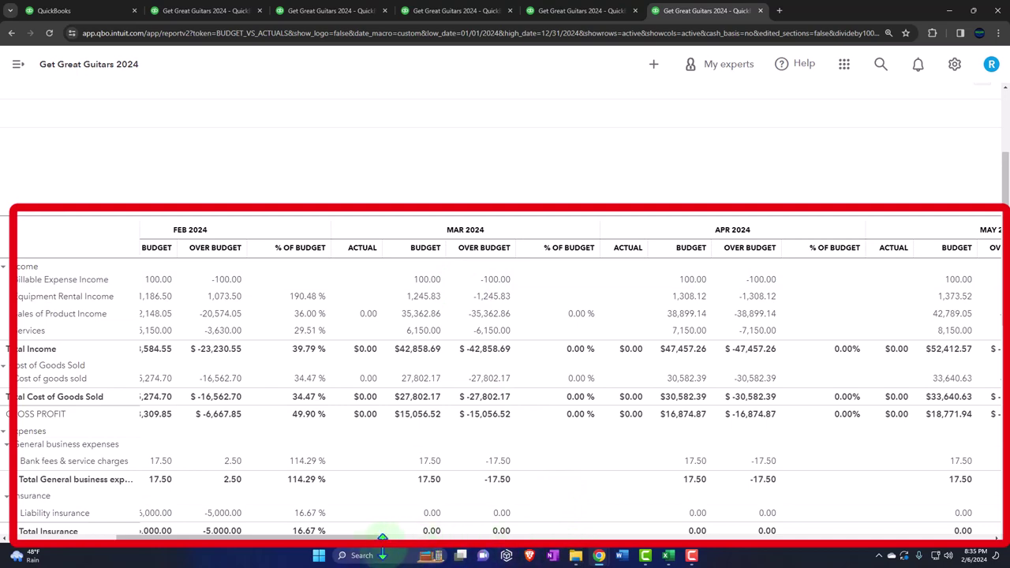
pyautogui.moveTo(356, 540); pyautogui.dragTo(233, 540)
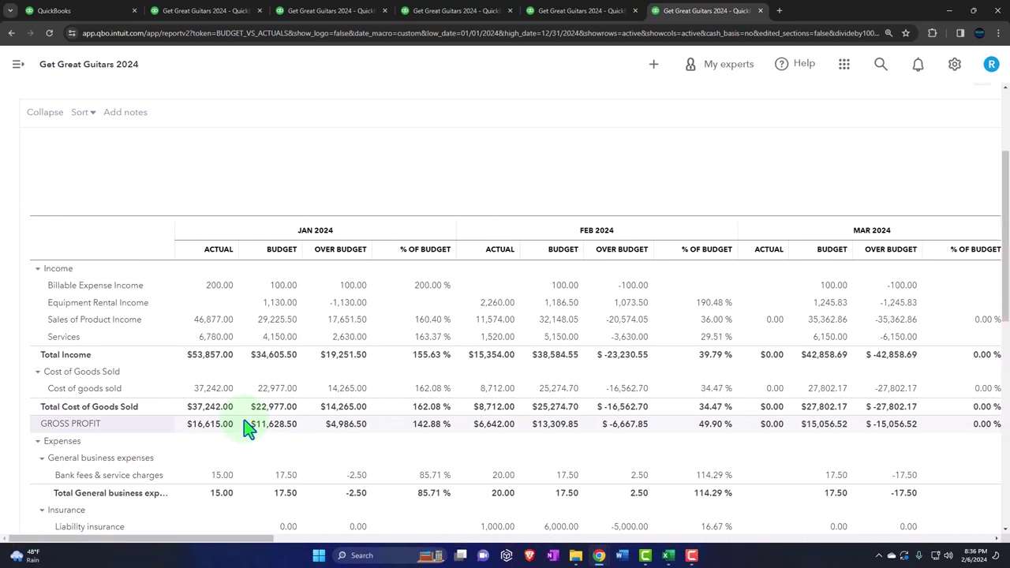
pyautogui.scroll(3, 246, 414)
pyautogui.click(337, 167)
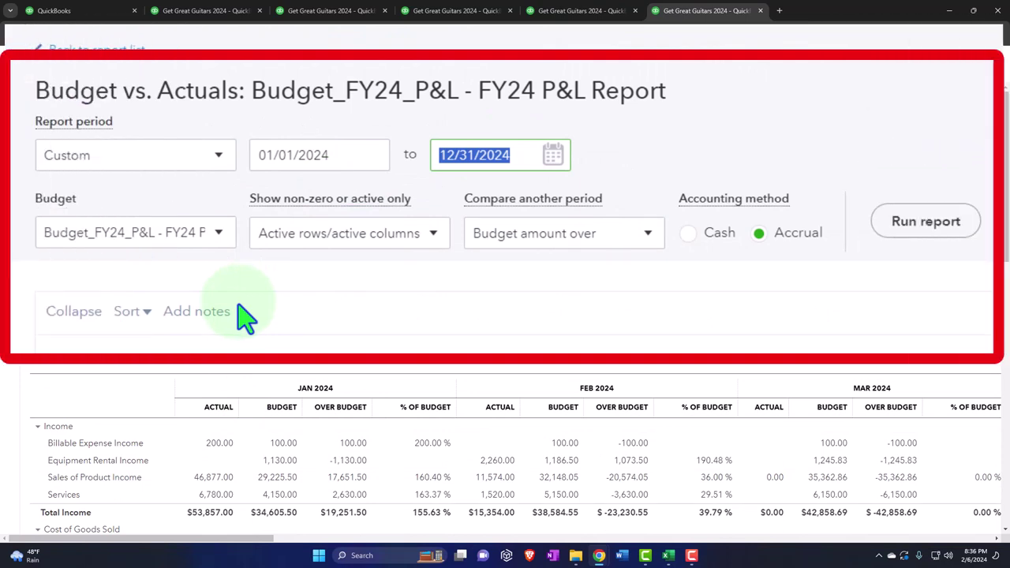
pyautogui.write('02')
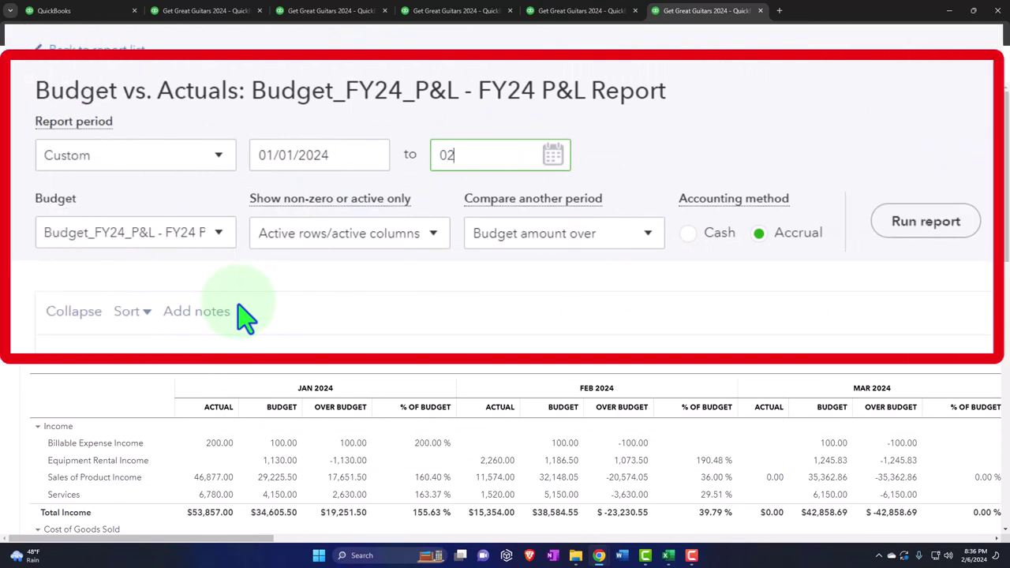
pyautogui.write('/29/2024')
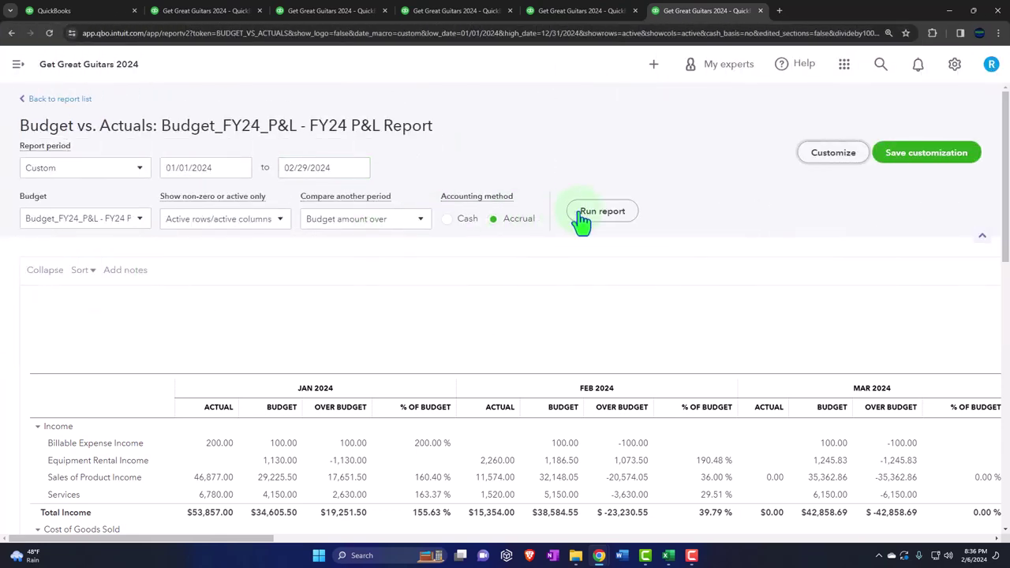
pyautogui.click(600, 212)
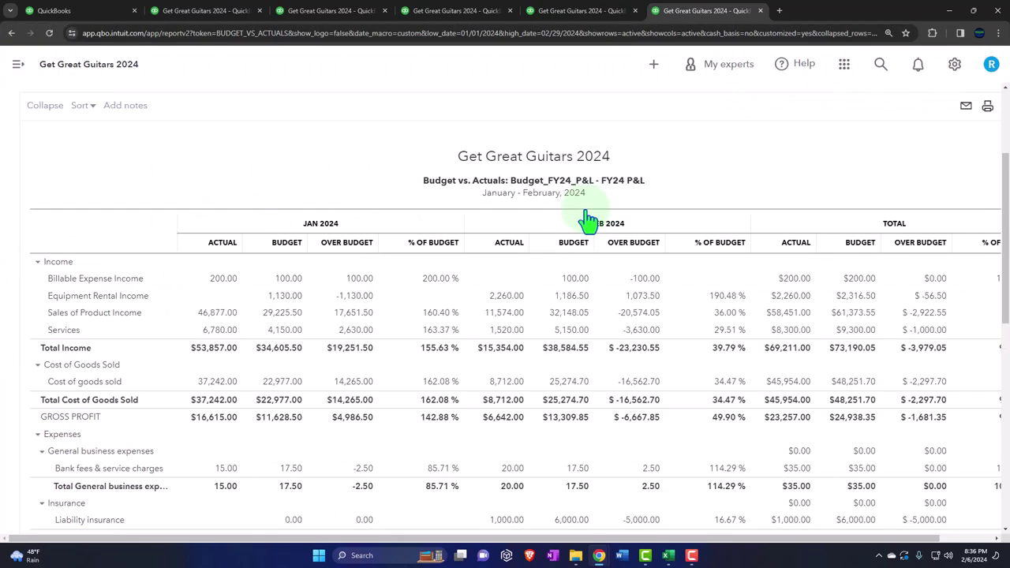
# - Open the Calculator app, keep it on top in compact view and place it over the February columns below Total Income
pyautogui.scroll(2, 588, 221)
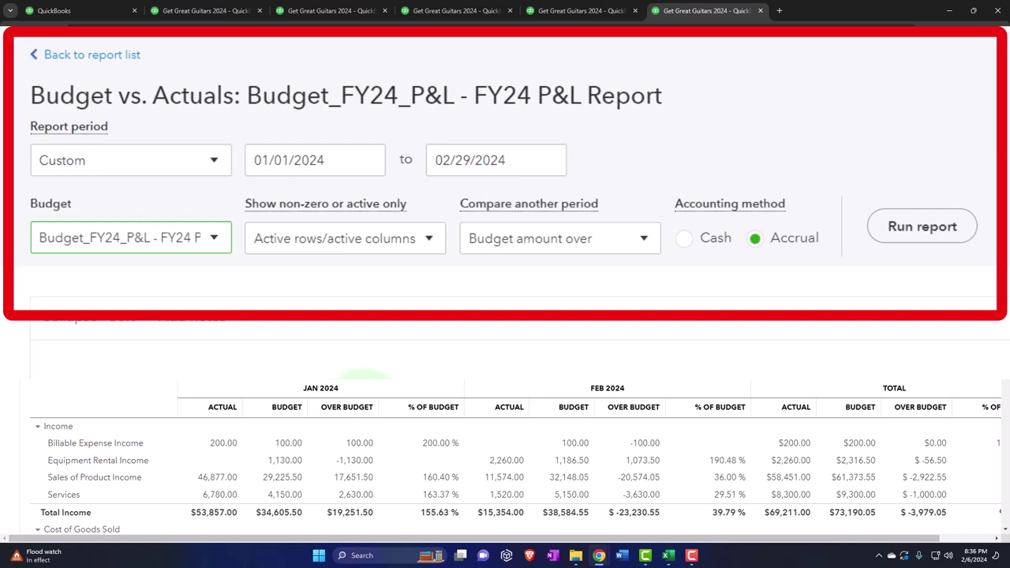
pyautogui.scroll(-1, 505, 284)
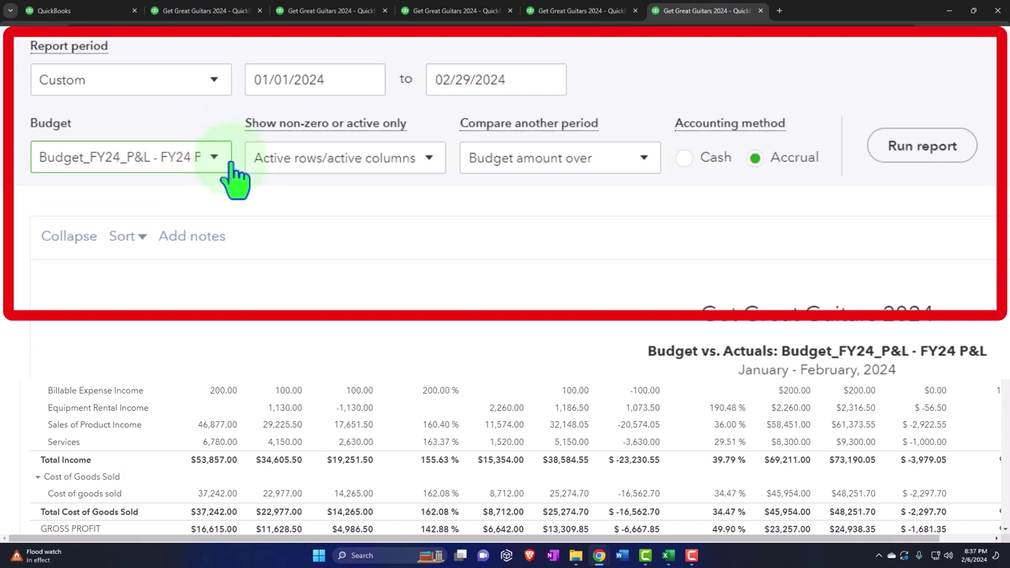
pyautogui.scroll(-2, 162, 199)
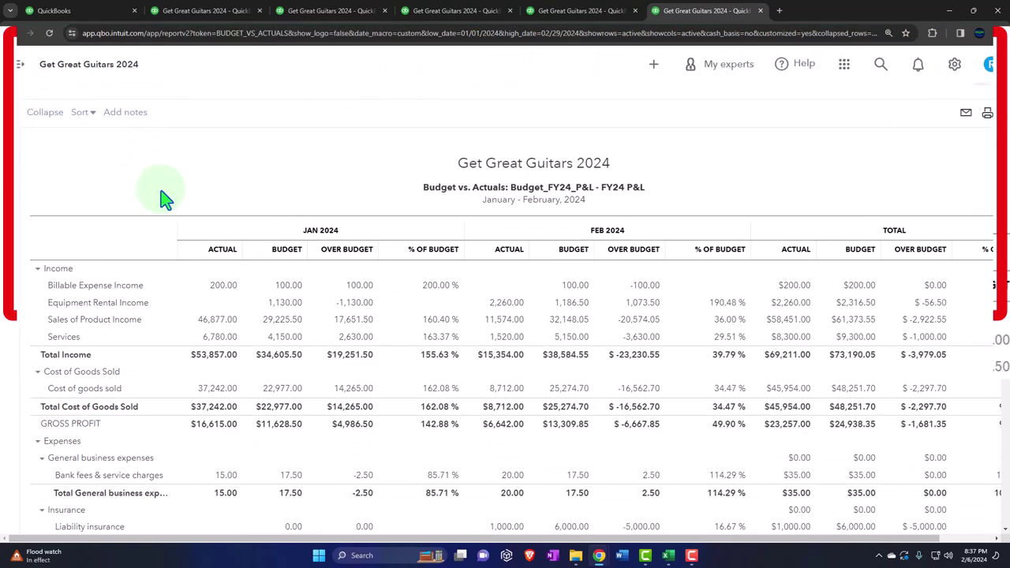
pyautogui.scroll(-1, 240, 217)
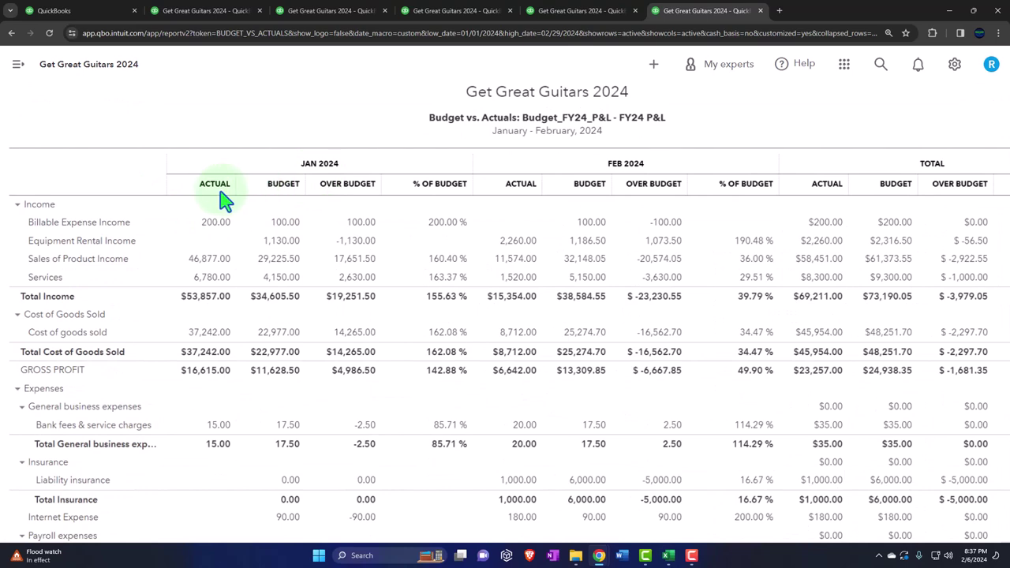
pyautogui.click(378, 556)
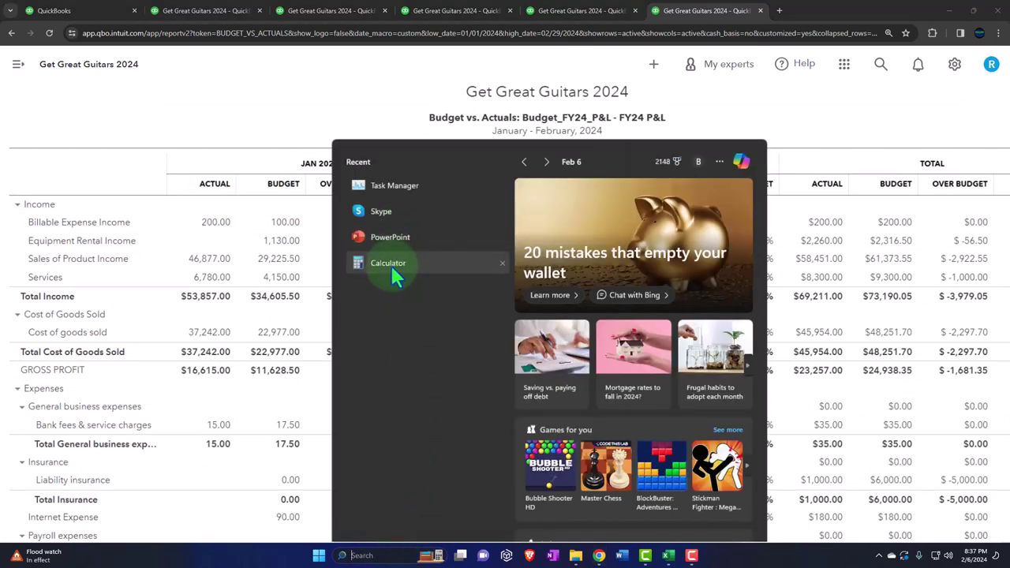
pyautogui.click(390, 263)
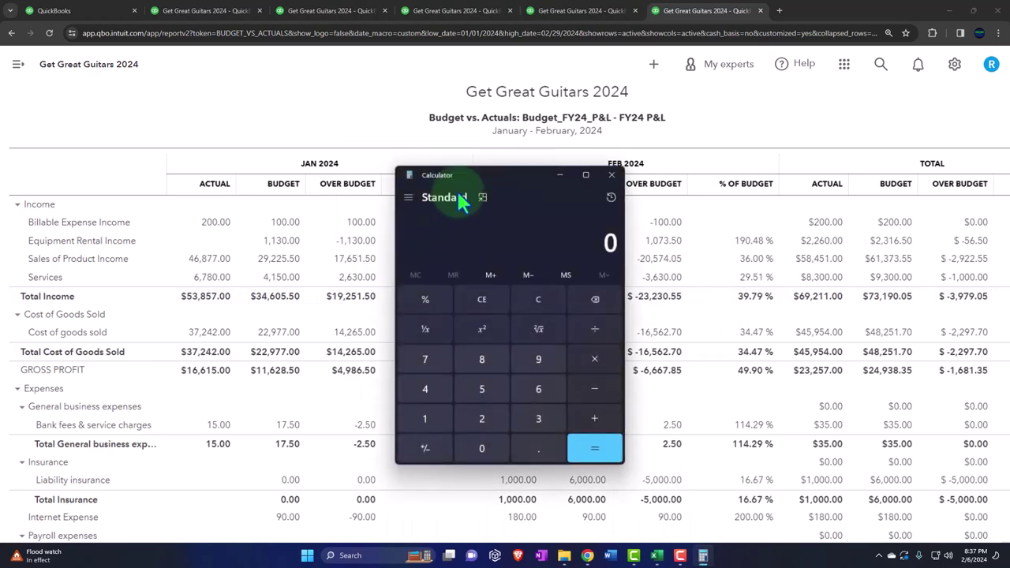
pyautogui.click(482, 197)
pyautogui.moveTo(803, 31); pyautogui.dragTo(545, 214)
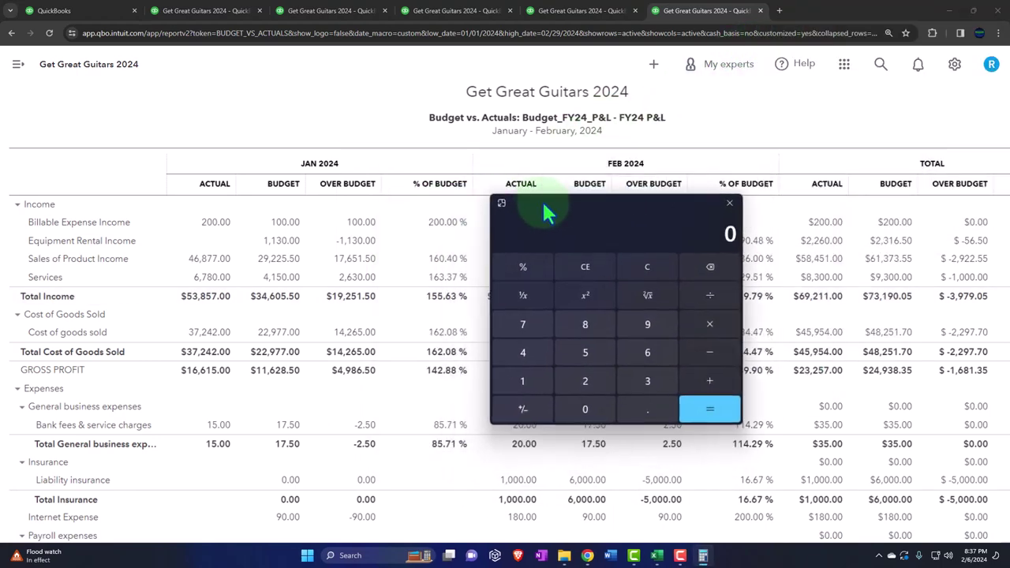
pyautogui.moveTo(629, 240); pyautogui.dragTo(590, 299)
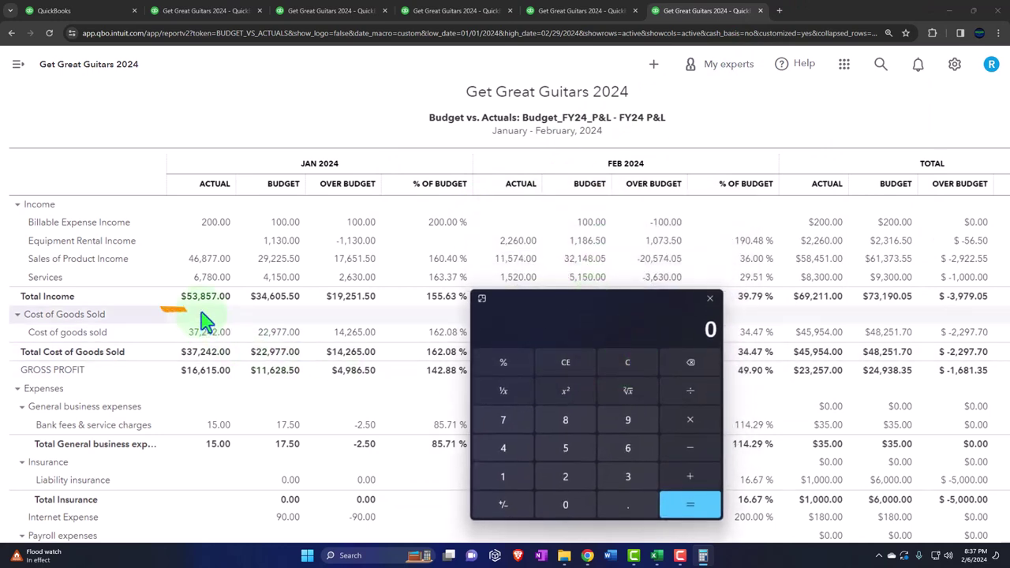
# - Subtract January's budgeted total income of 34,605.5 from the actual 53,857 in the calculator to check the over-budget amount
pyautogui.write('53,857')
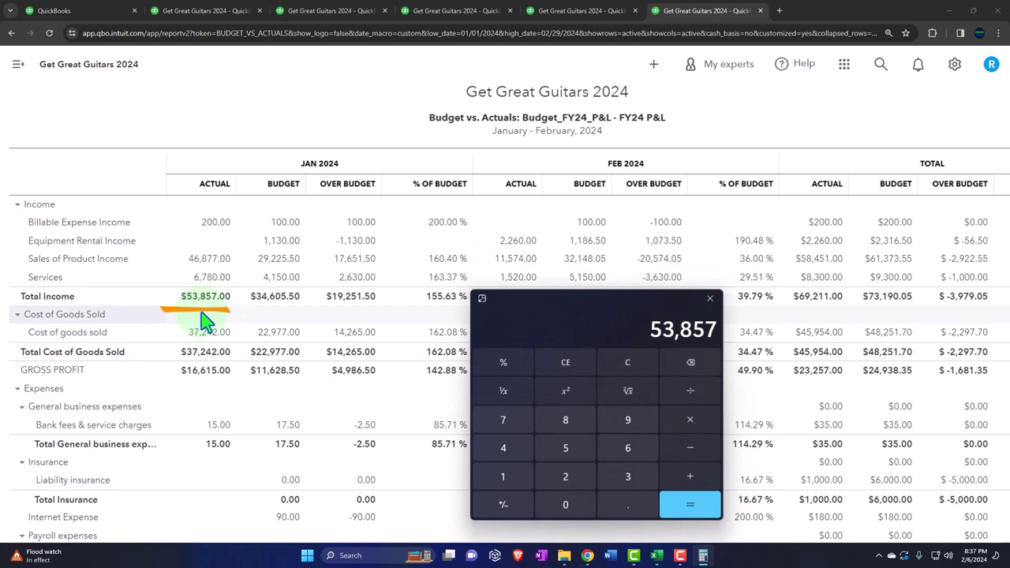
pyautogui.press('-')
pyautogui.write('34')
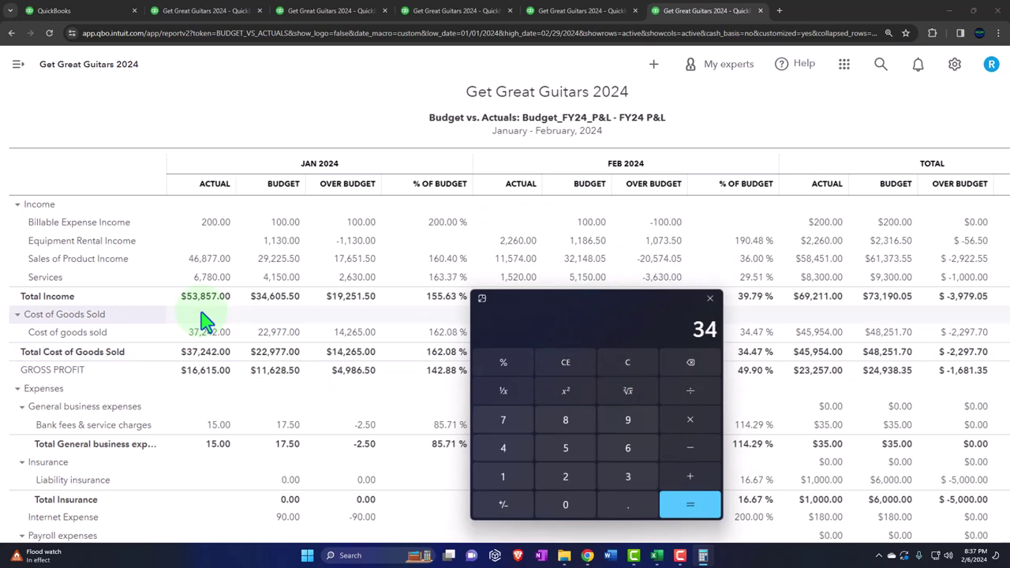
pyautogui.write('605.5')
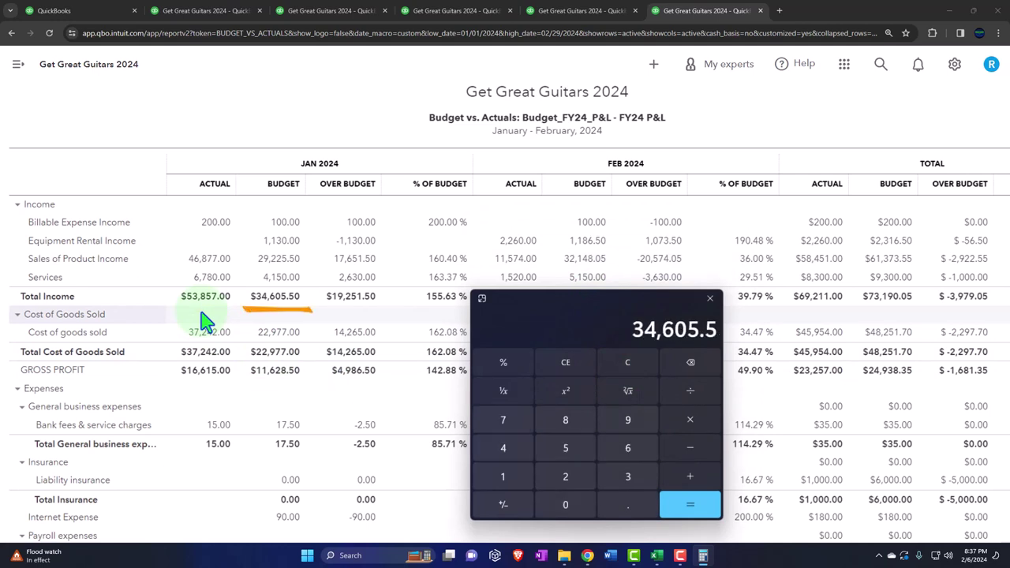
pyautogui.press('Return')
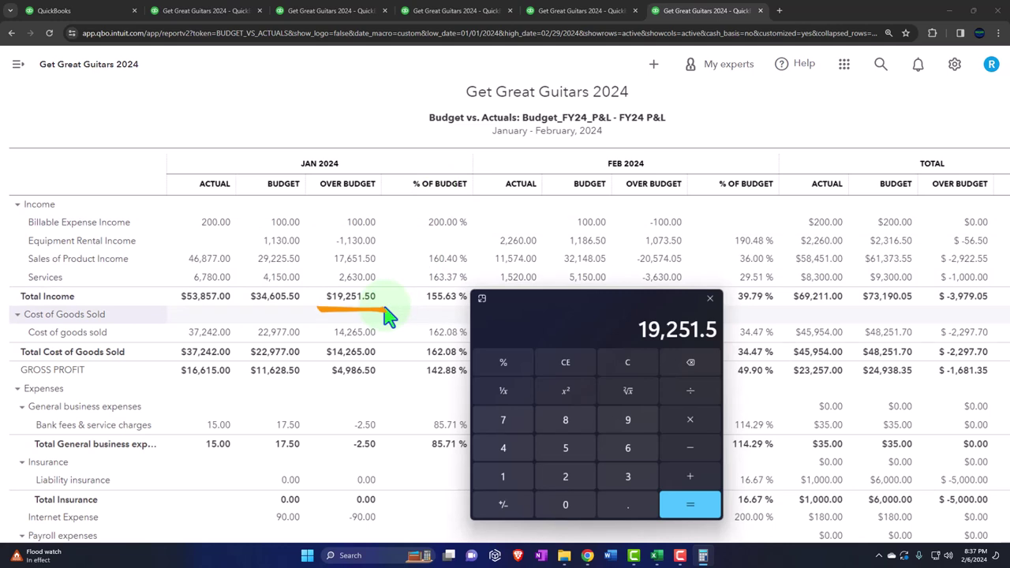
# - Clear the calculator and divide January's actual total income of 53,857 by the budgeted 34,605.5 to check the percent of budget
pyautogui.press('Escape')
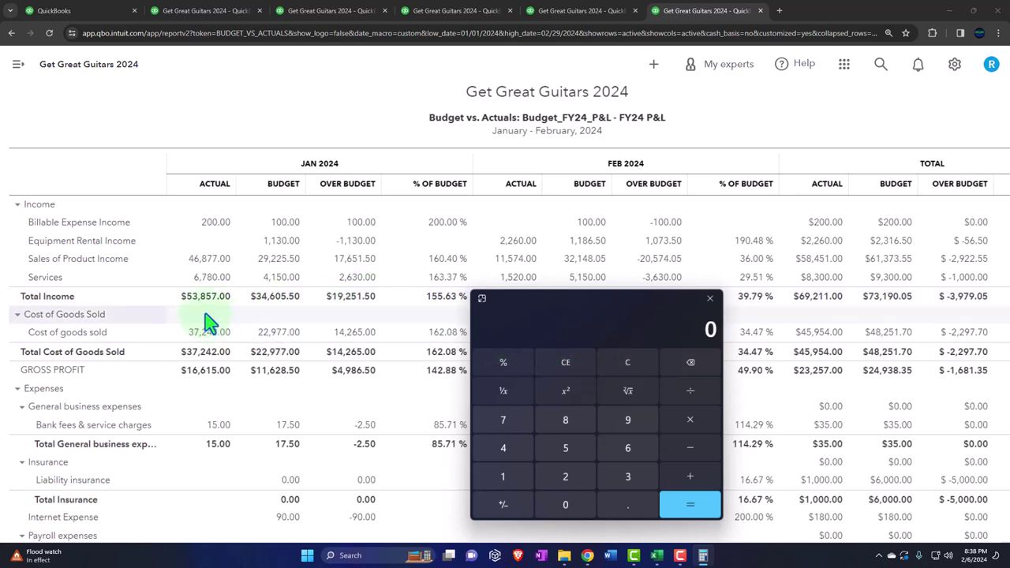
pyautogui.write('53857')
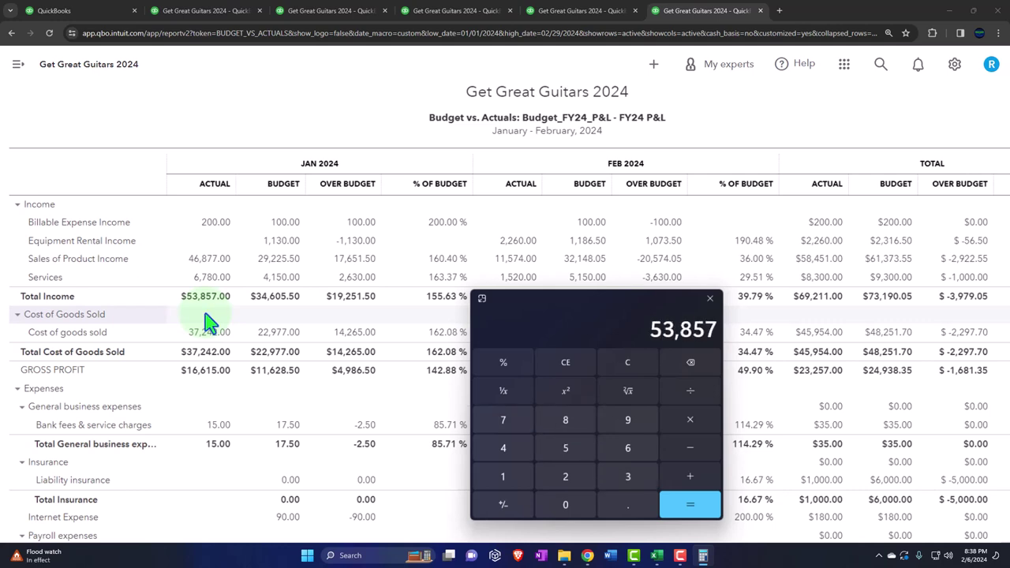
pyautogui.press('-')
pyautogui.write('3')
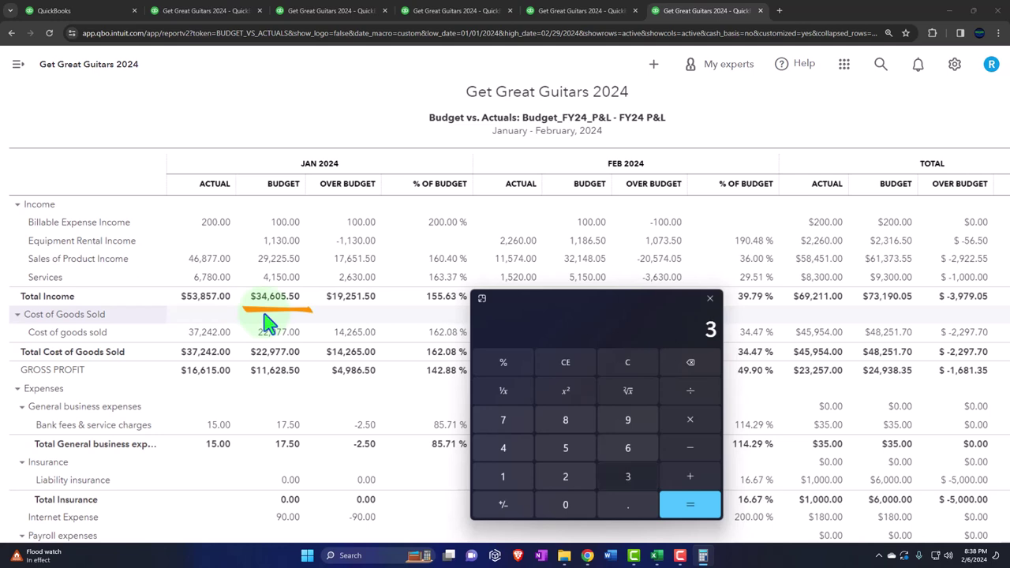
pyautogui.write('4605.5')
pyautogui.press('Return')
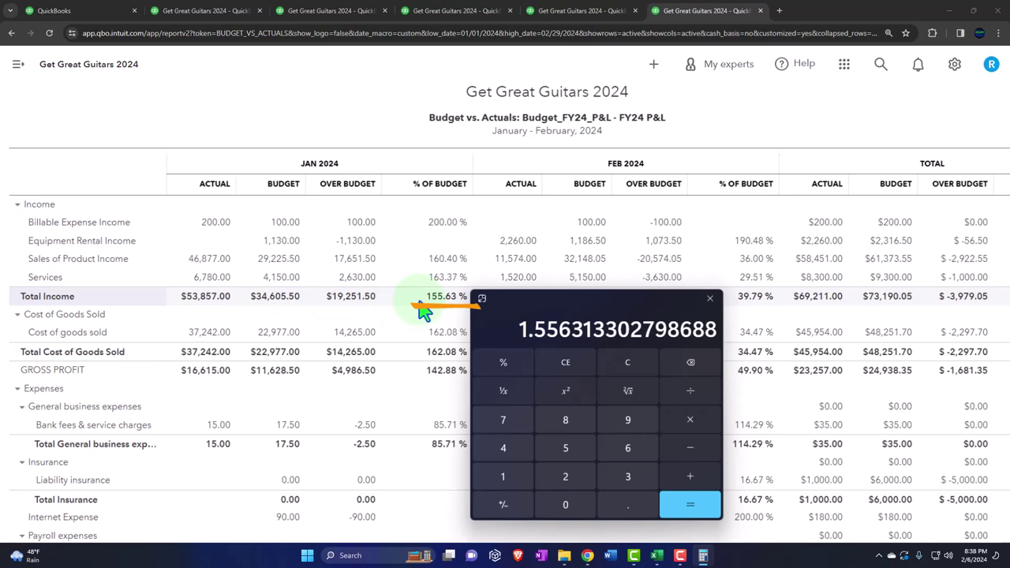
# - Move the calculator clear of the January columns and divide January's actual bank fees of 15 by the budgeted 17.5
pyautogui.moveTo(544, 309); pyautogui.dragTo(614, 312)
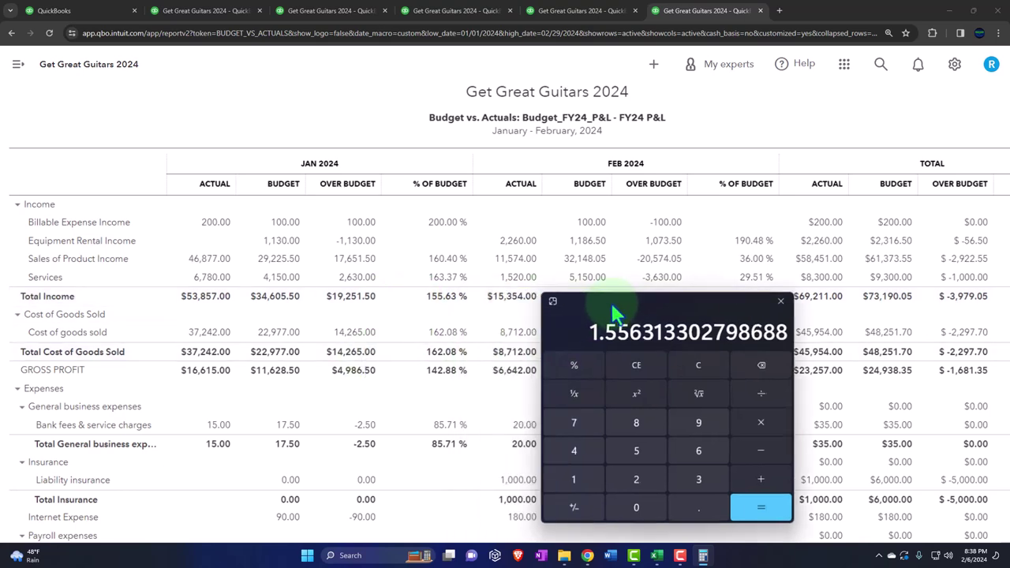
pyautogui.scroll(-3, 514, 372)
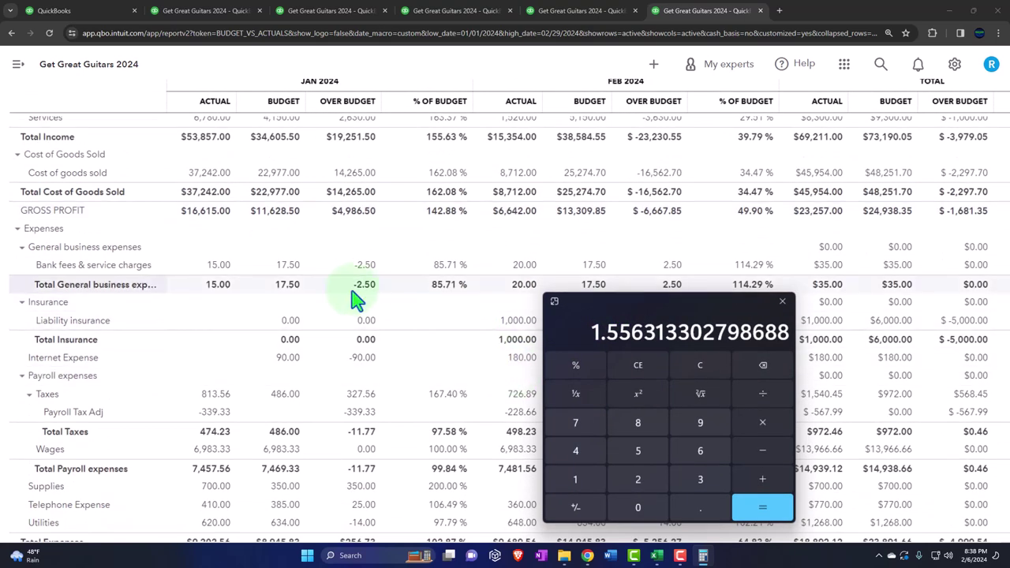
pyautogui.click(570, 368)
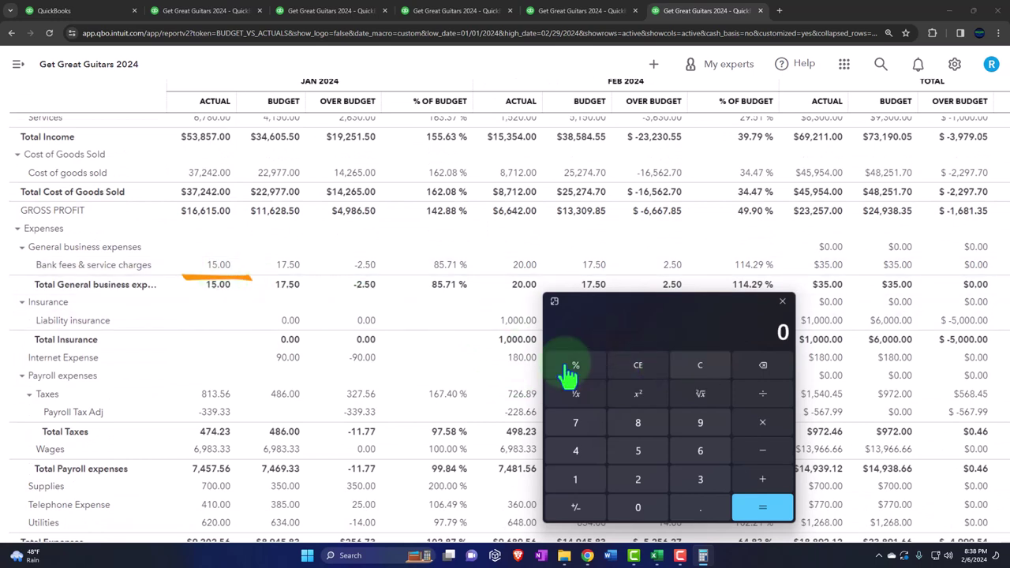
pyautogui.write('15')
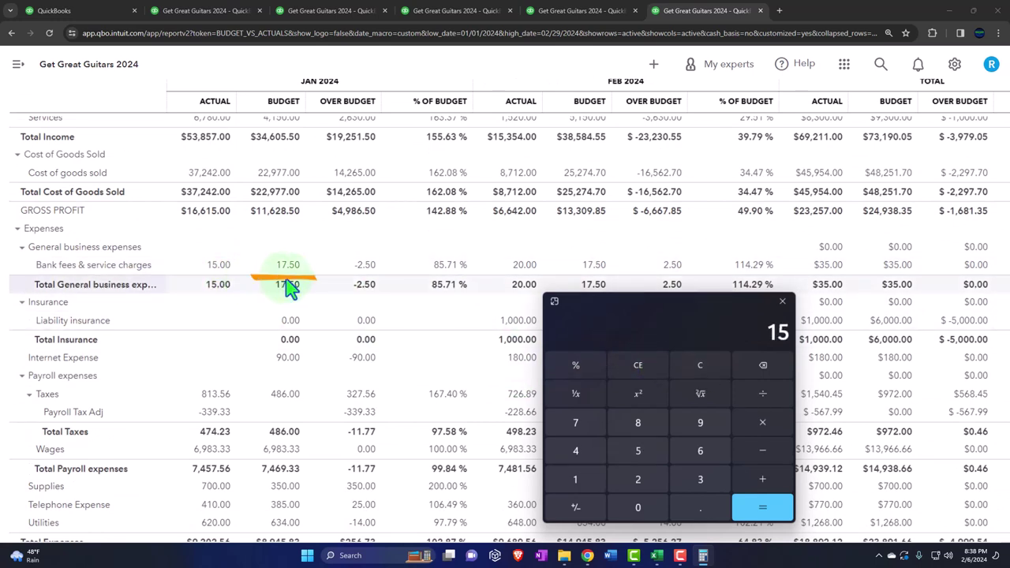
pyautogui.write('17.5')
pyautogui.press('Return')
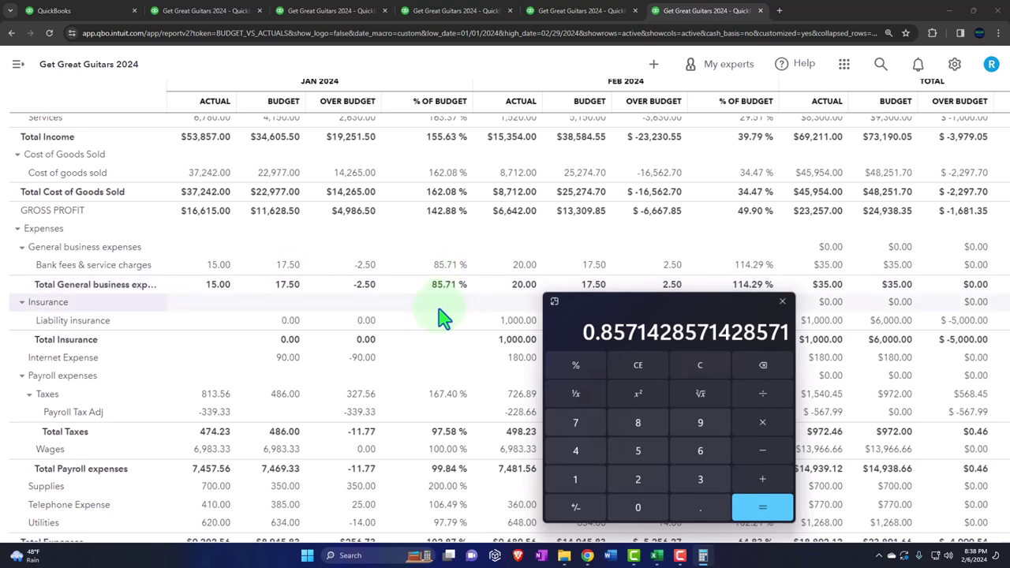
# - Compare January's over-budget amounts and percentages for the income lines with those for the expense and payroll lines
pyautogui.scroll(3, 442, 318)
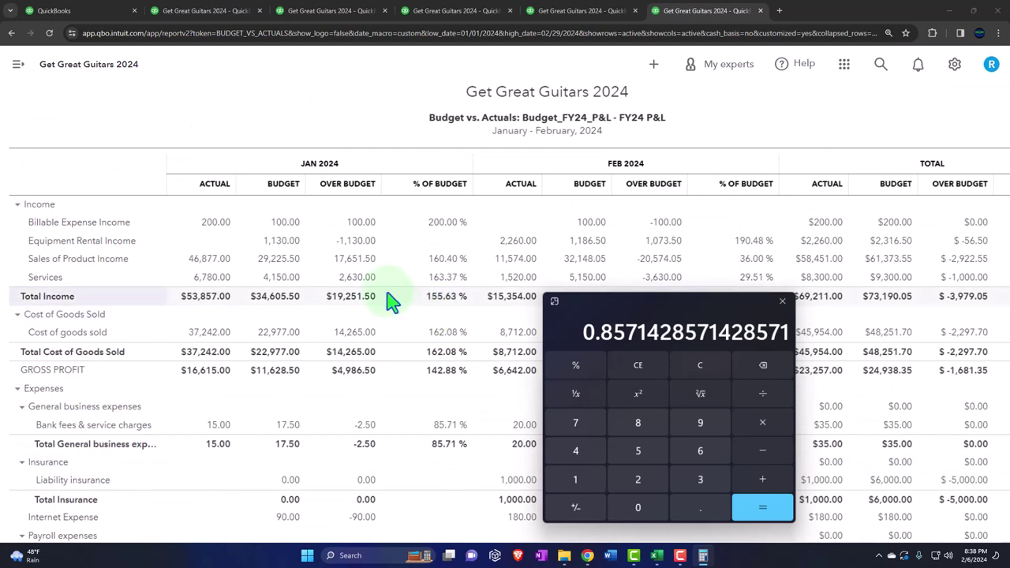
pyautogui.moveTo(330, 232); pyautogui.dragTo(393, 231)
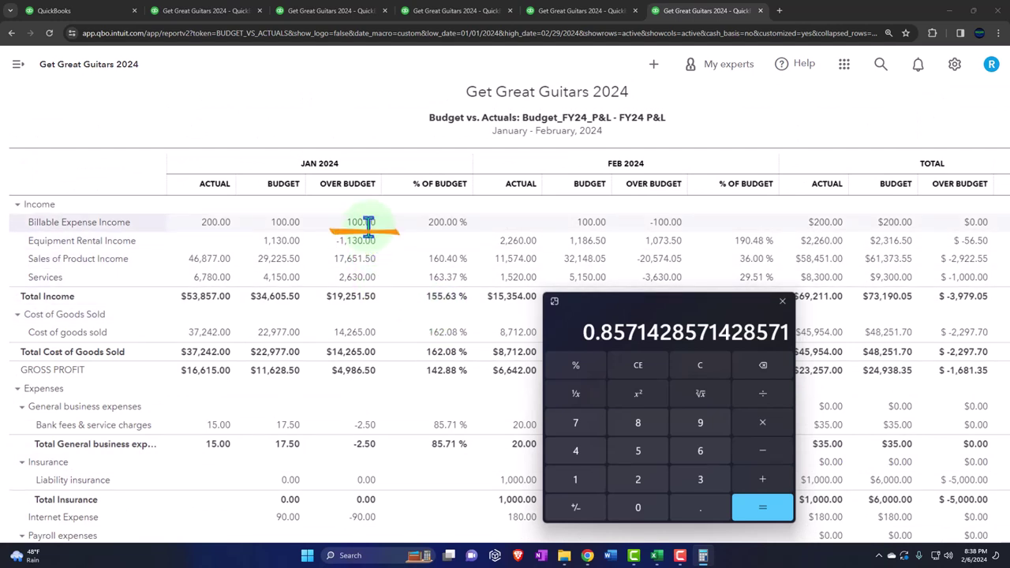
pyautogui.scroll(-3, 369, 225)
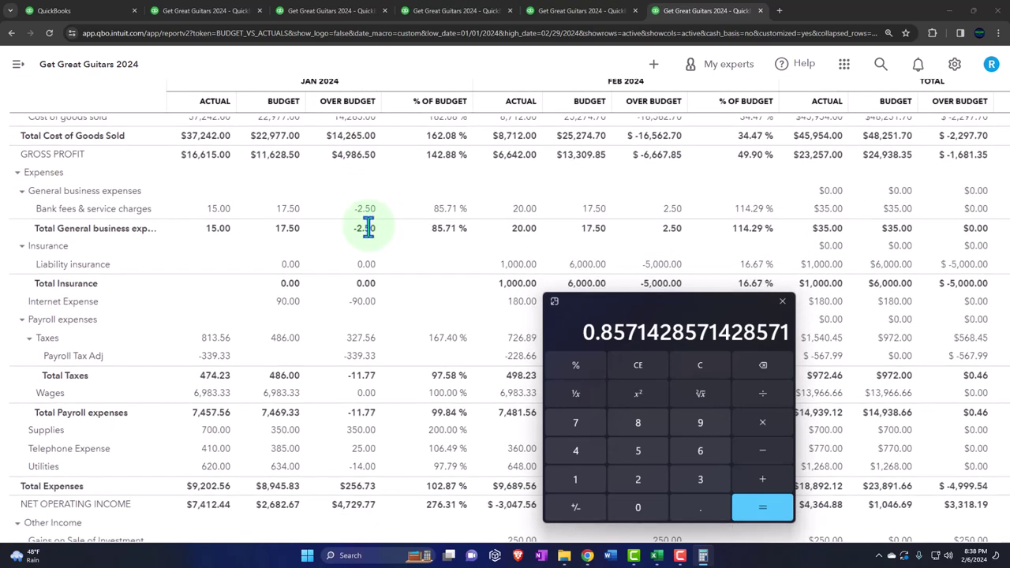
pyautogui.moveTo(330, 233); pyautogui.dragTo(399, 233)
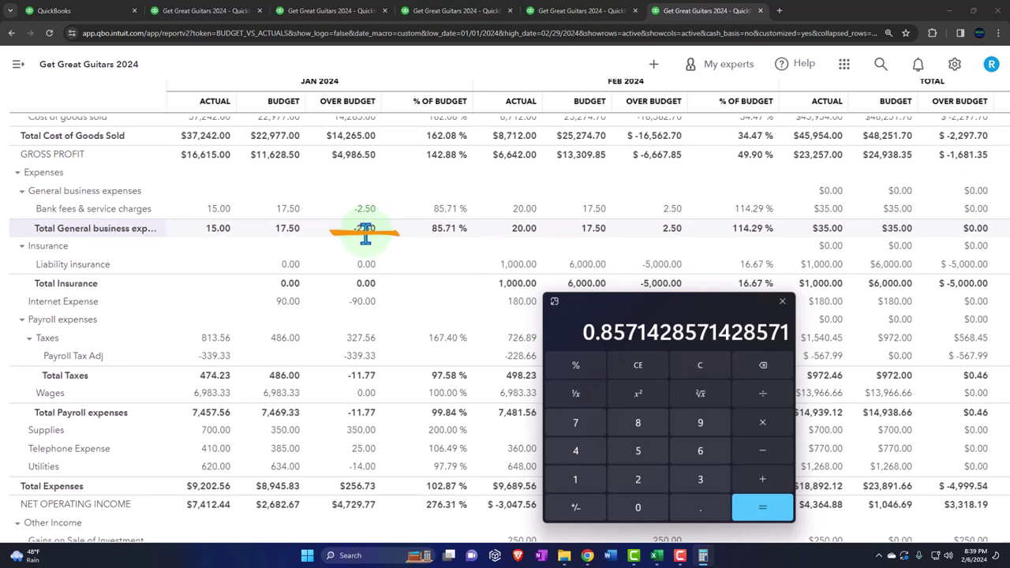
pyautogui.scroll(-1, 451, 224)
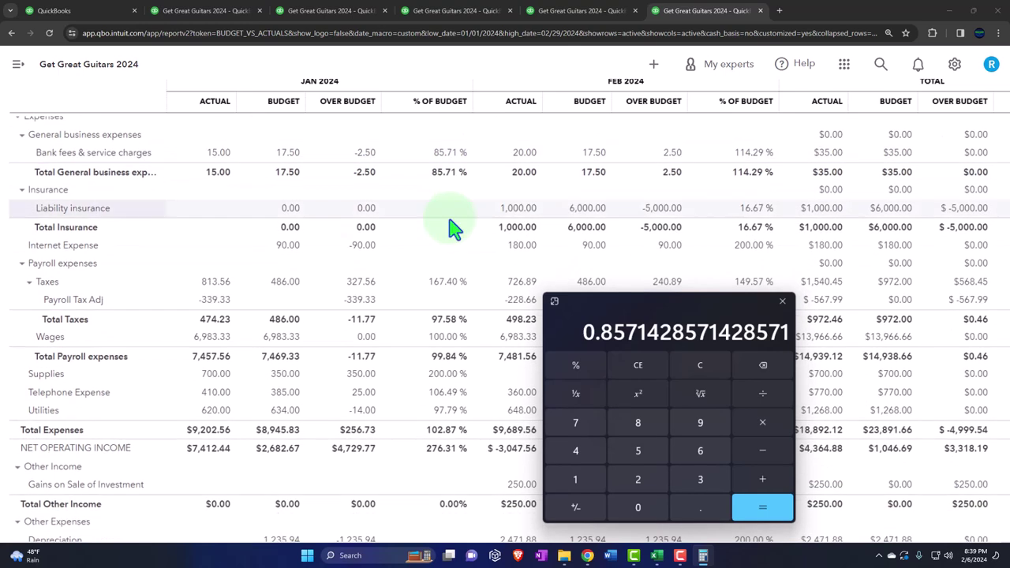
pyautogui.moveTo(332, 289); pyautogui.dragTo(429, 292)
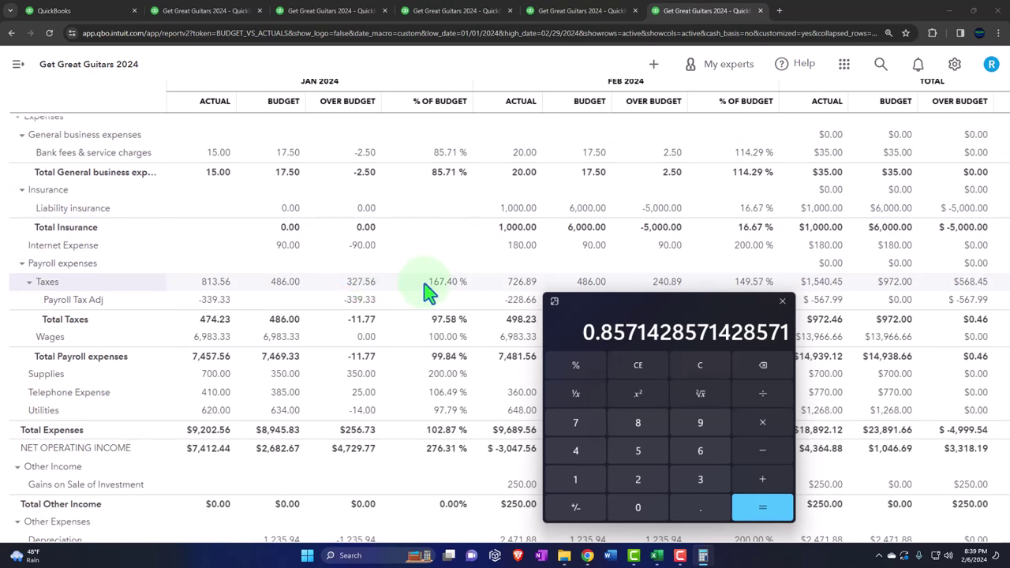
pyautogui.scroll(-1, 430, 304)
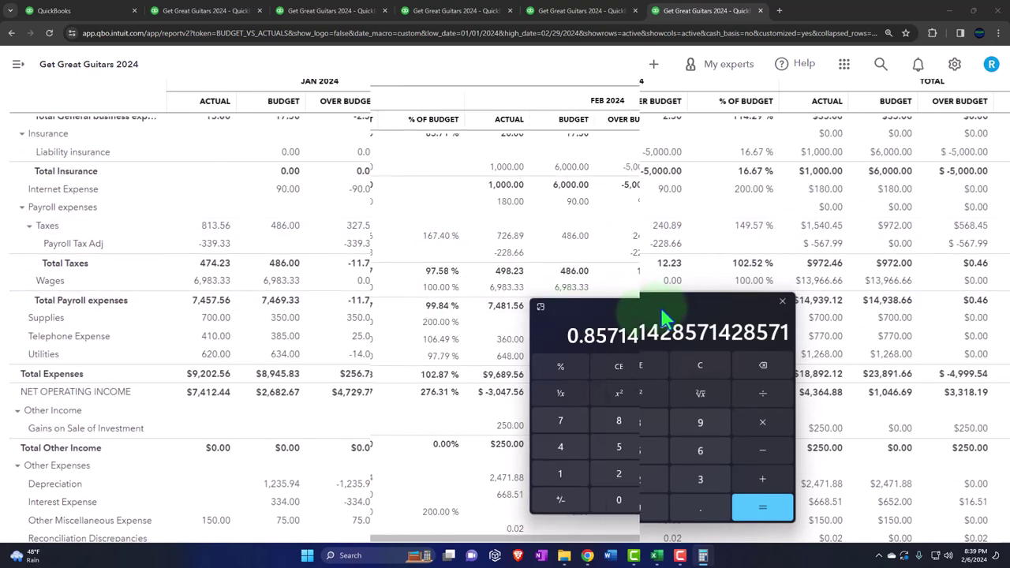
# - Close the calculator and examine the January and February budget comparison down to net income
pyautogui.hotkey('alt', 'F4')
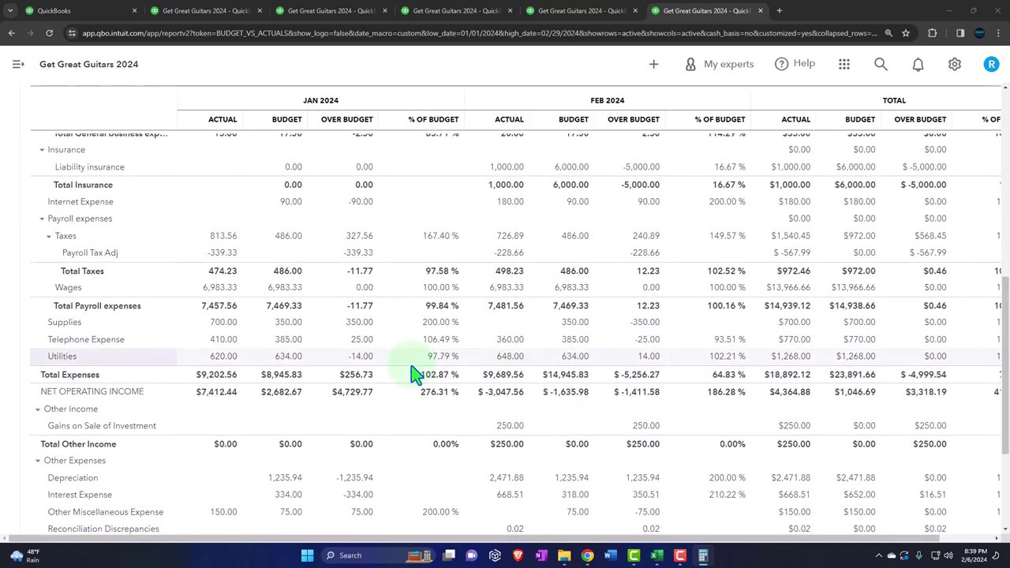
pyautogui.scroll(-3, 416, 375)
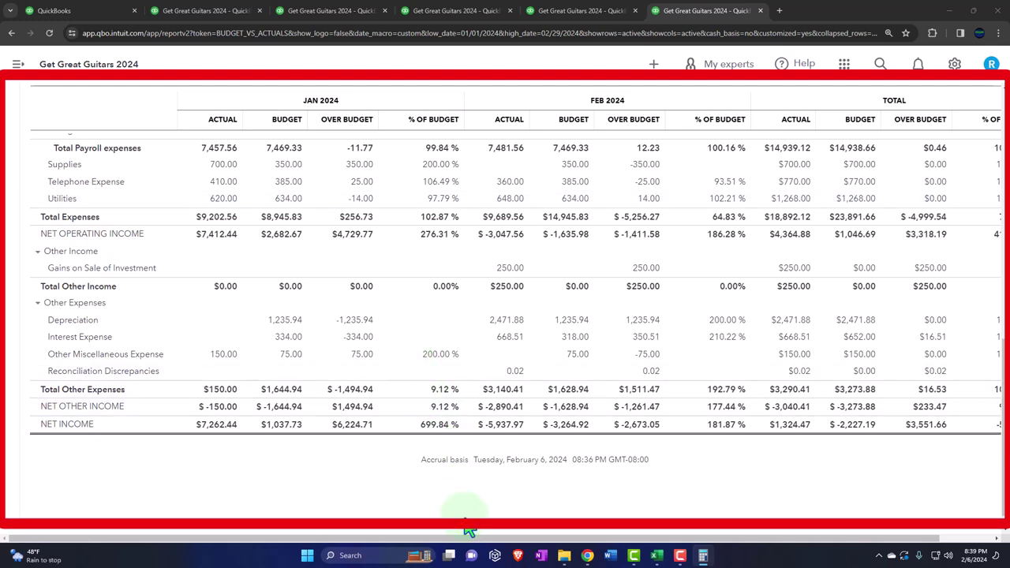
pyautogui.moveTo(474, 540); pyautogui.dragTo(553, 540)
pyautogui.moveTo(795, 538); pyautogui.dragTo(758, 537)
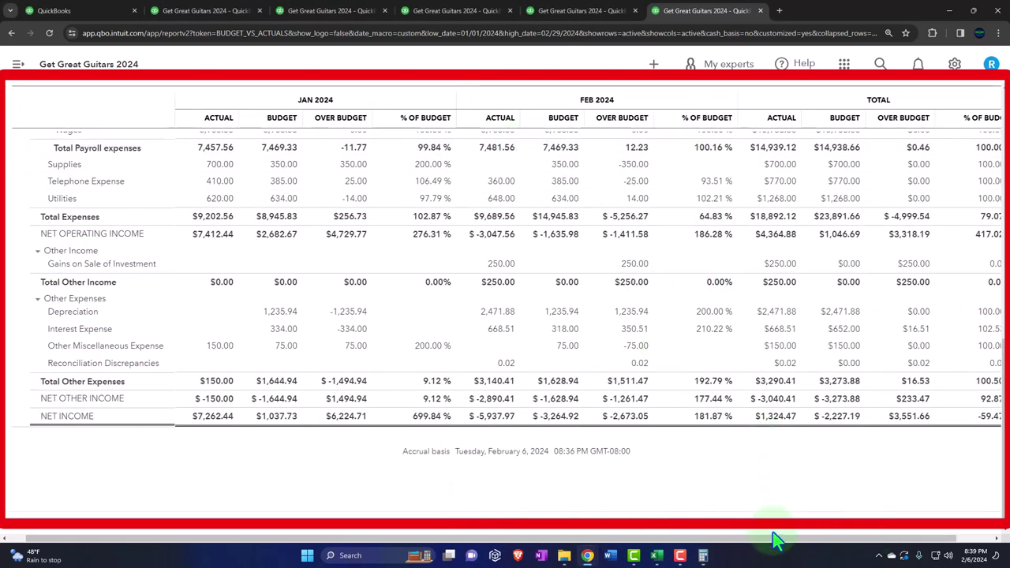
# - Review the two-month Total columns, including over budget and percent of budget, from the income lines down to net income
pyautogui.scroll(8, 900, 438)
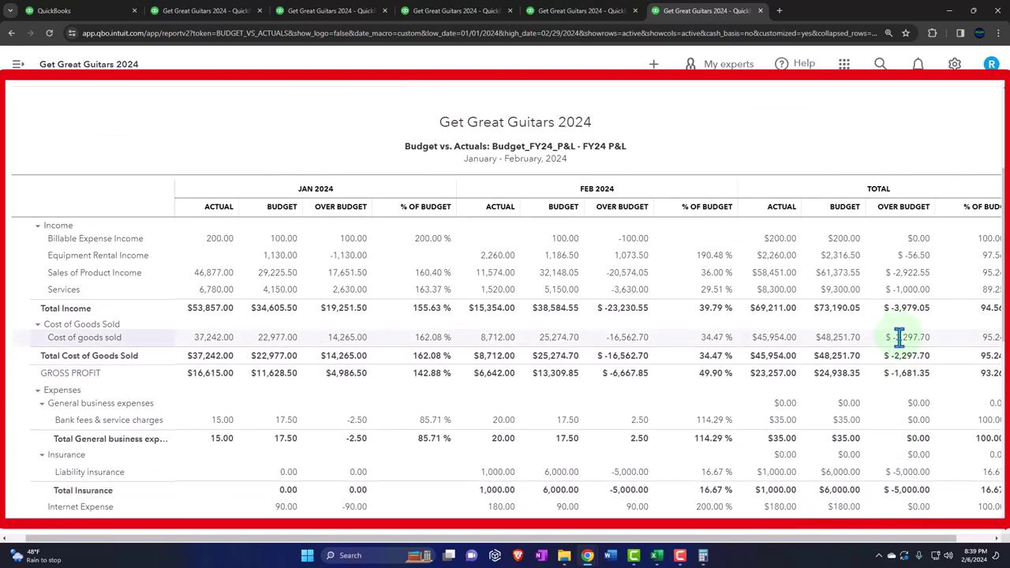
pyautogui.click(996, 540)
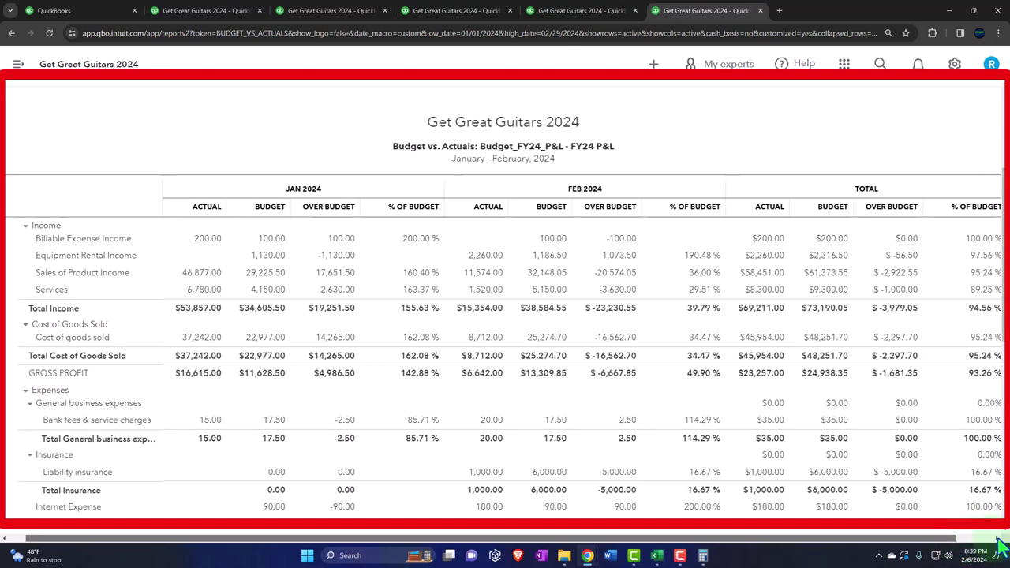
pyautogui.hotkey('ctrl', '-')
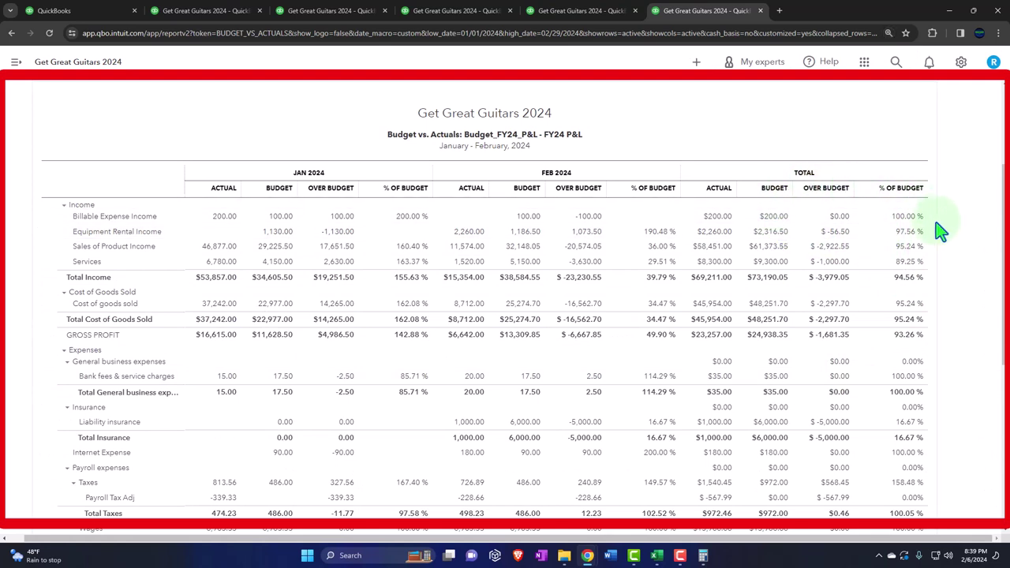
pyautogui.scroll(1, 940, 230)
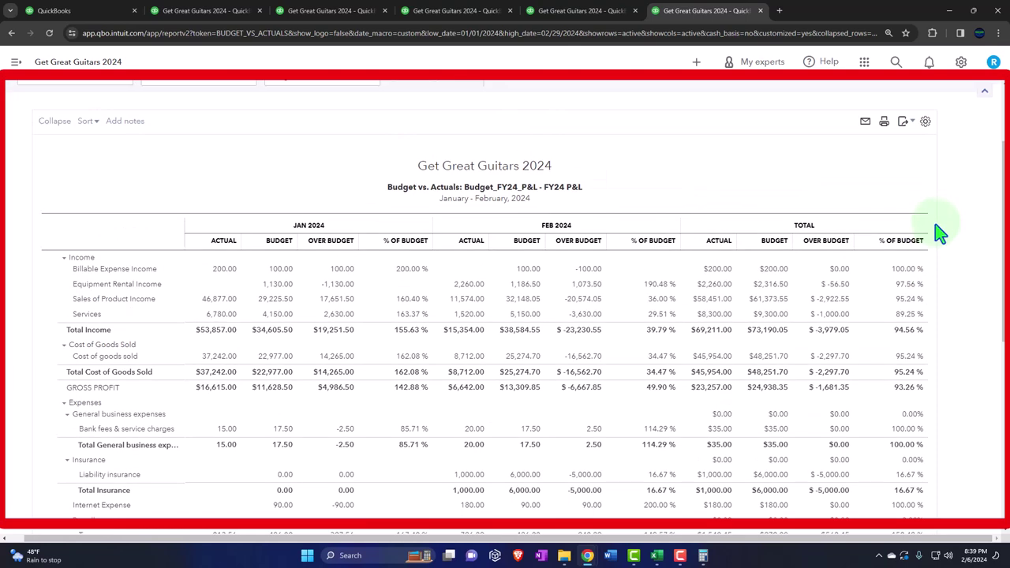
pyautogui.scroll(-5, 943, 236)
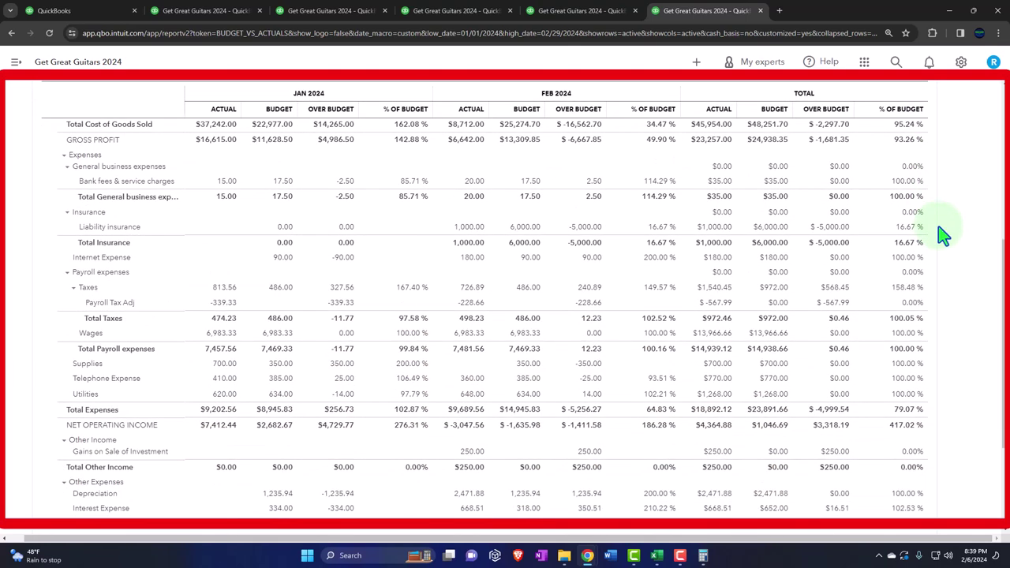
pyautogui.scroll(-2, 943, 235)
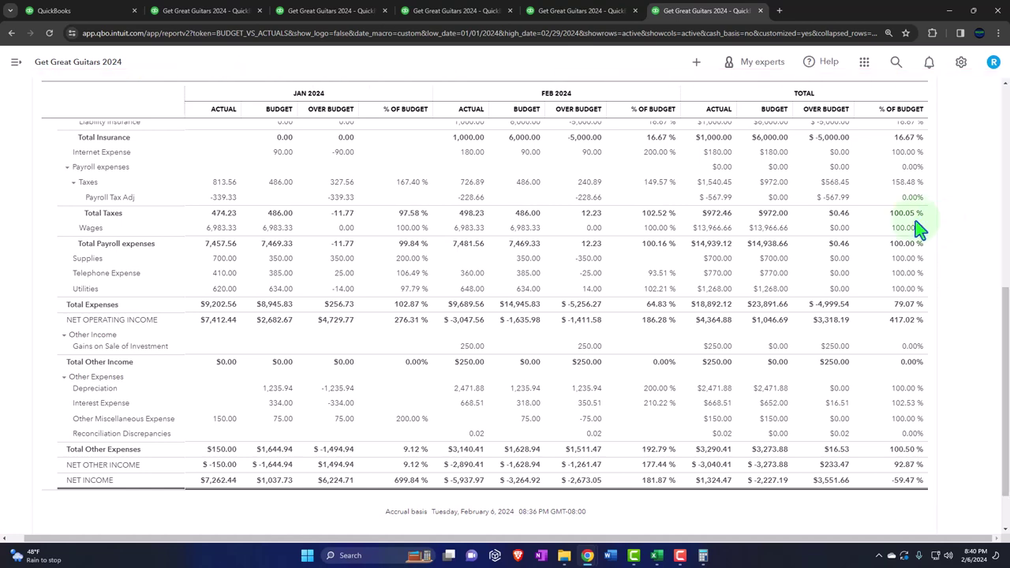
# - Check the January–February Profit and Loss report, and return to the Budget vs. Actuals report to review its income and expense lines
pyautogui.click(204, 11)
pyautogui.click(324, 10)
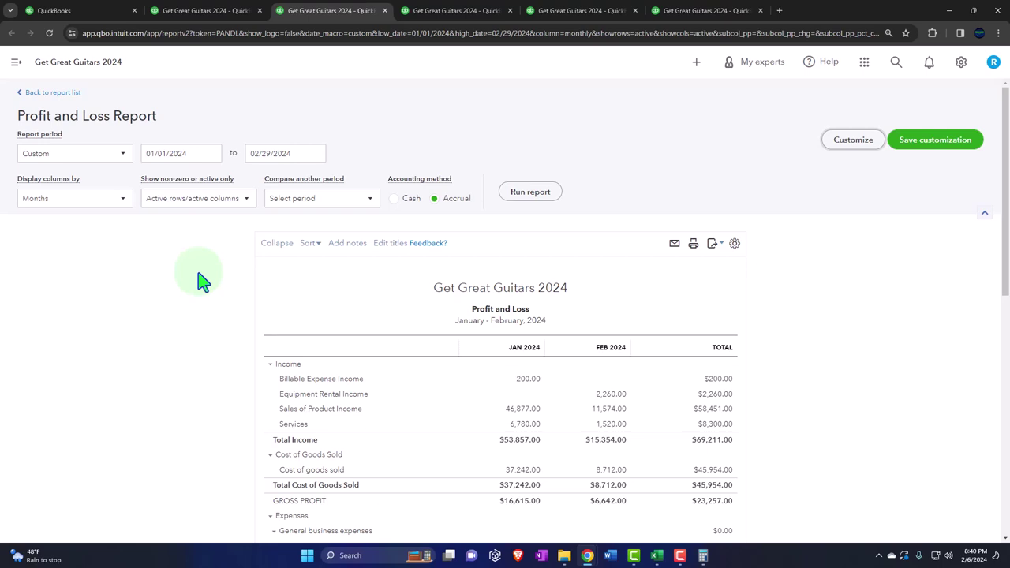
pyautogui.click(696, 14)
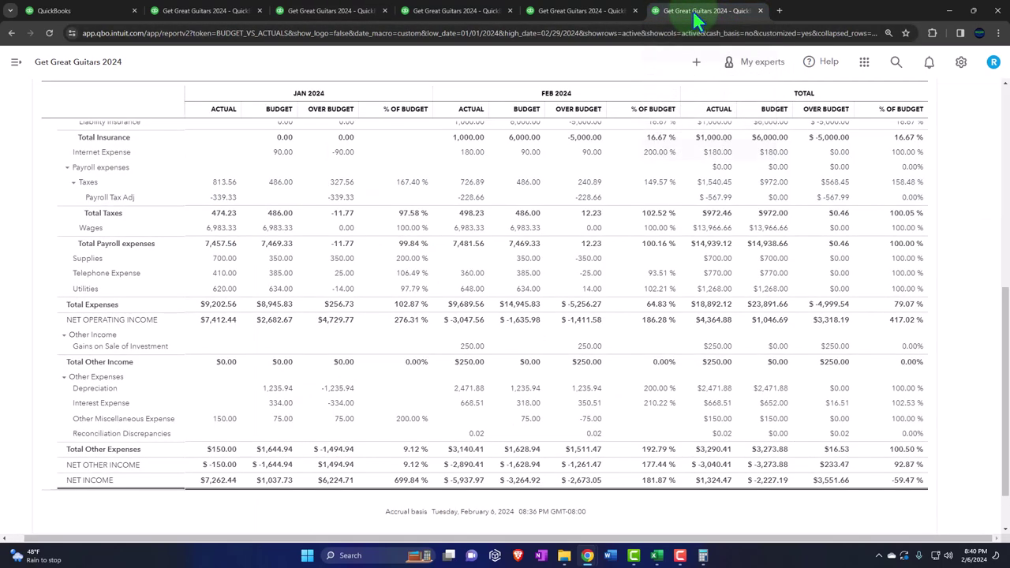
pyautogui.scroll(3, 336, 232)
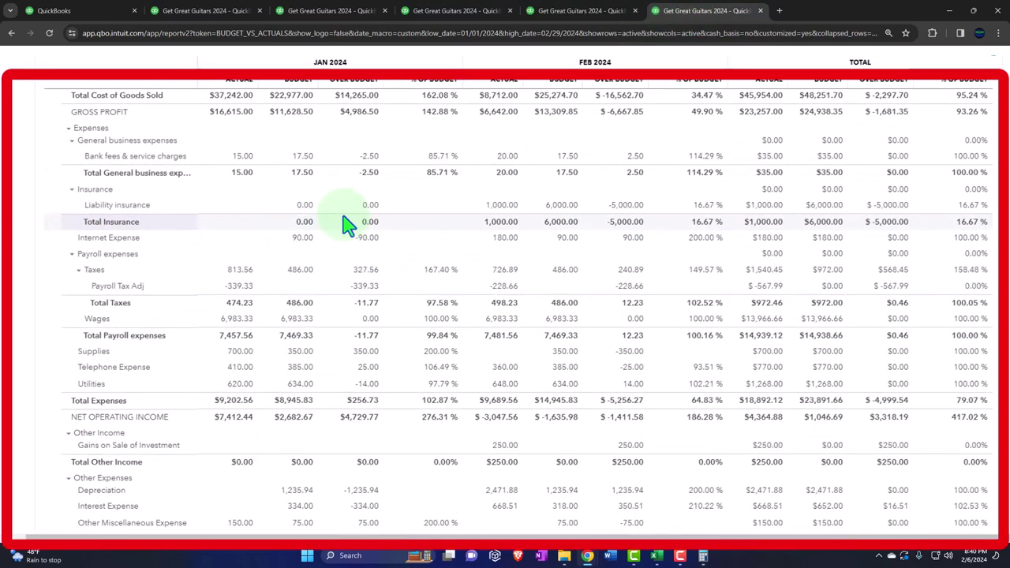
pyautogui.scroll(5, 348, 225)
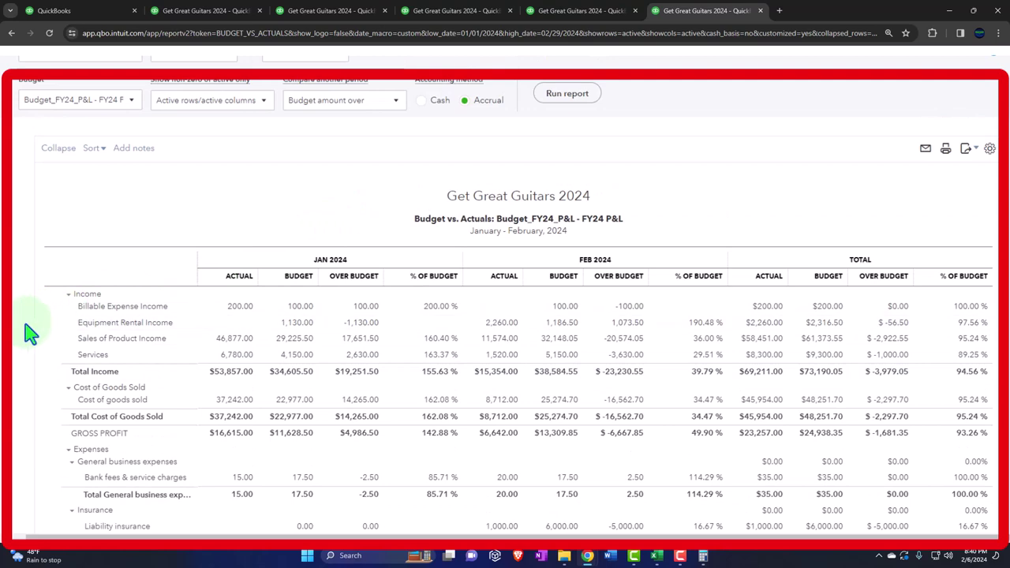
pyautogui.scroll(-3, 30, 334)
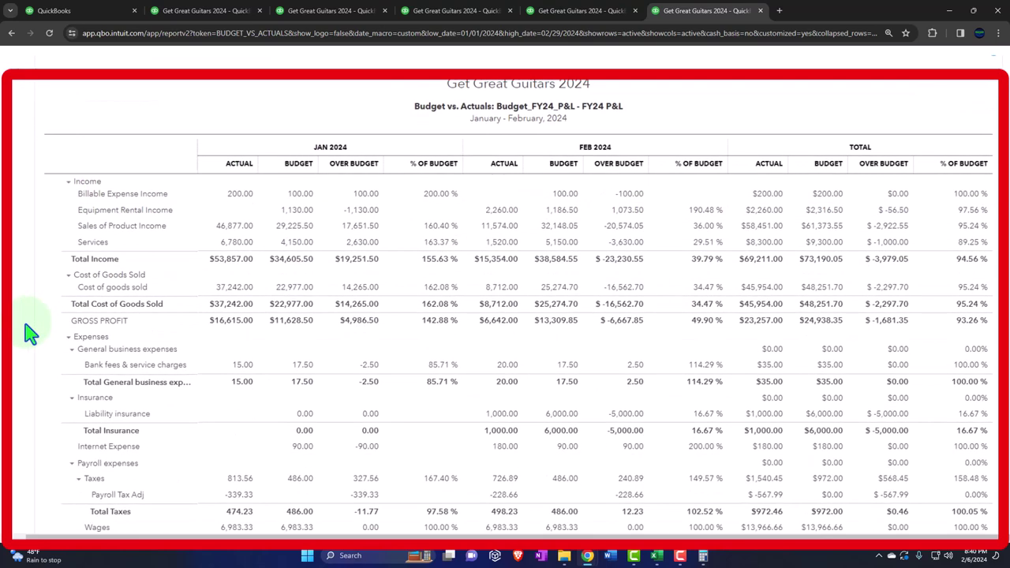